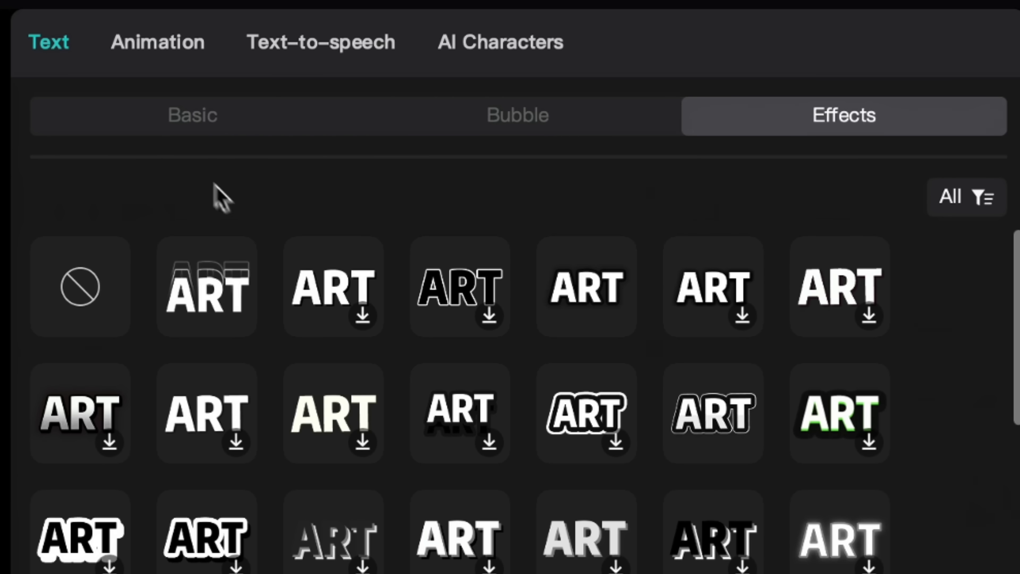
left_click(159, 52)
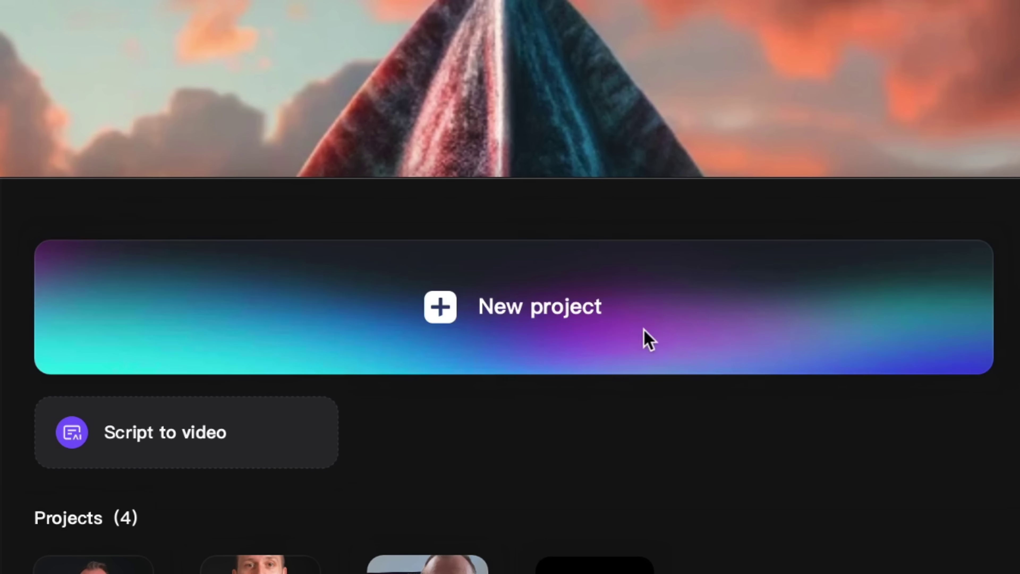
- Create a new project and name it "CapCut Editing Tutorial" in its project settings
left_click(554, 337)
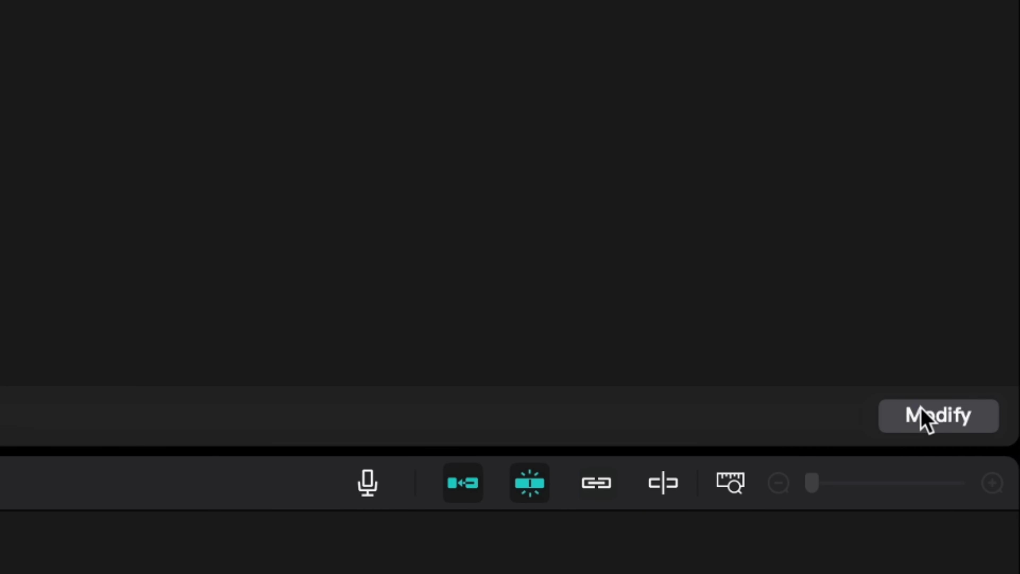
left_click(923, 417)
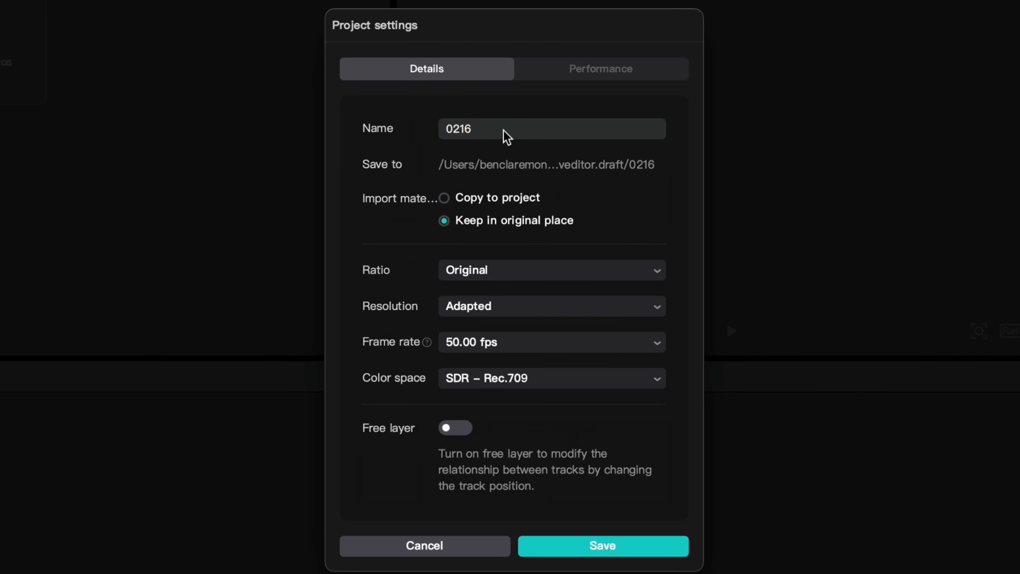
left_click_drag(507, 136, 405, 133)
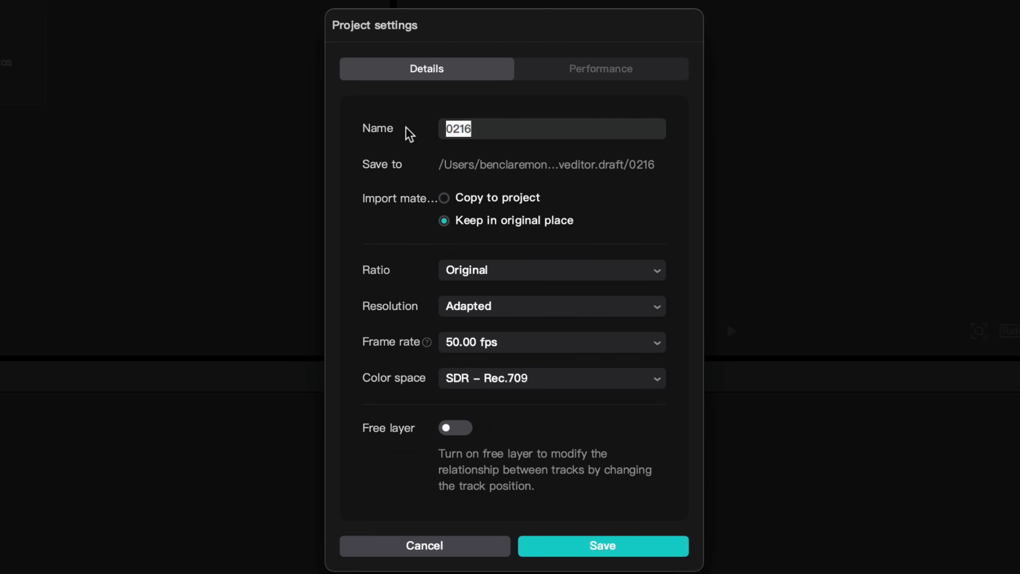
type("CapCut Editing Tutorial")
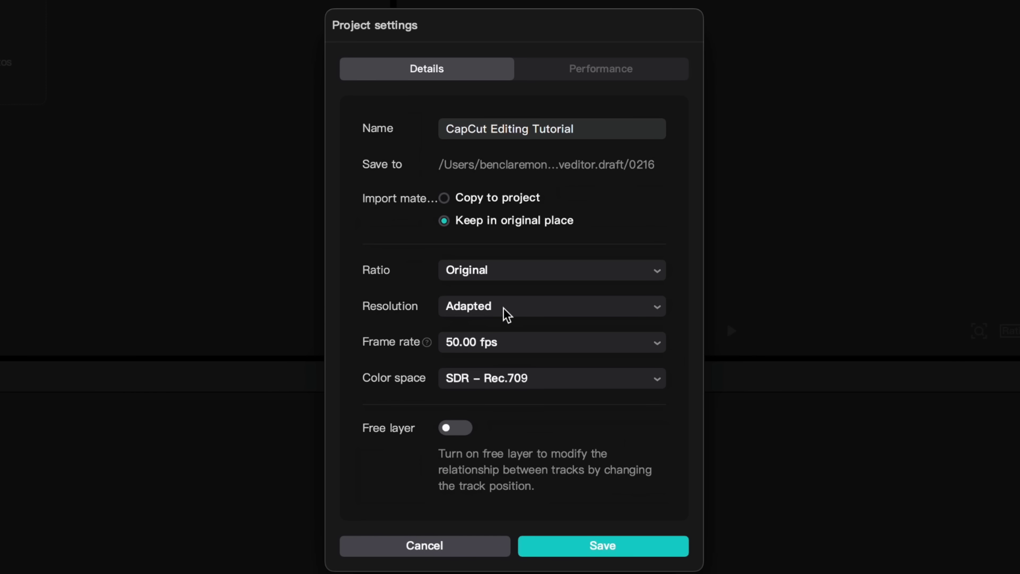
- Check the proxy option in the performance settings and save the project settings
left_click(608, 72)
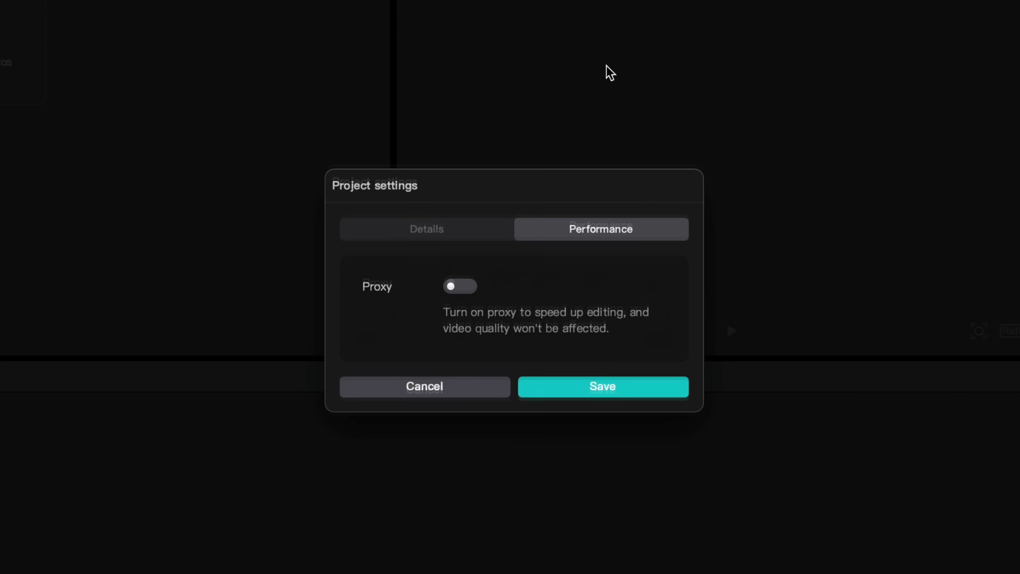
left_click(461, 291)
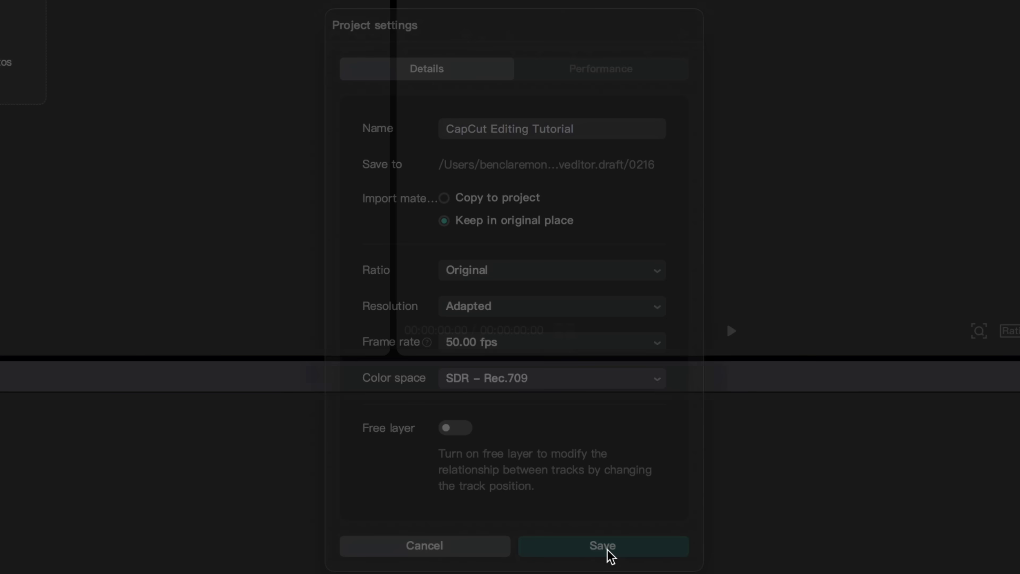
left_click(604, 546)
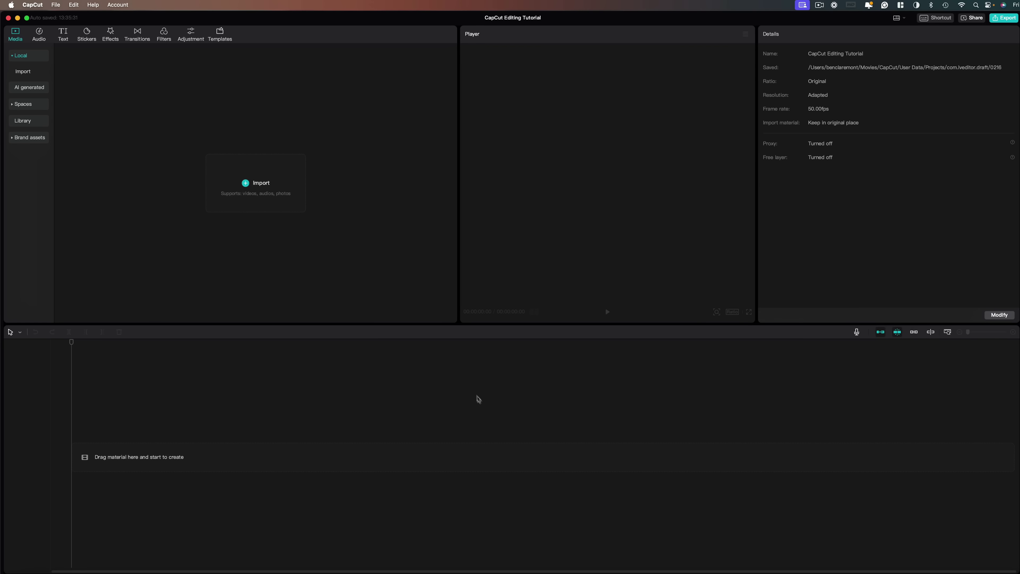
- Import A7S31078.MP4, place it at the start of the timeline and briefly play its opening
left_click(269, 195)
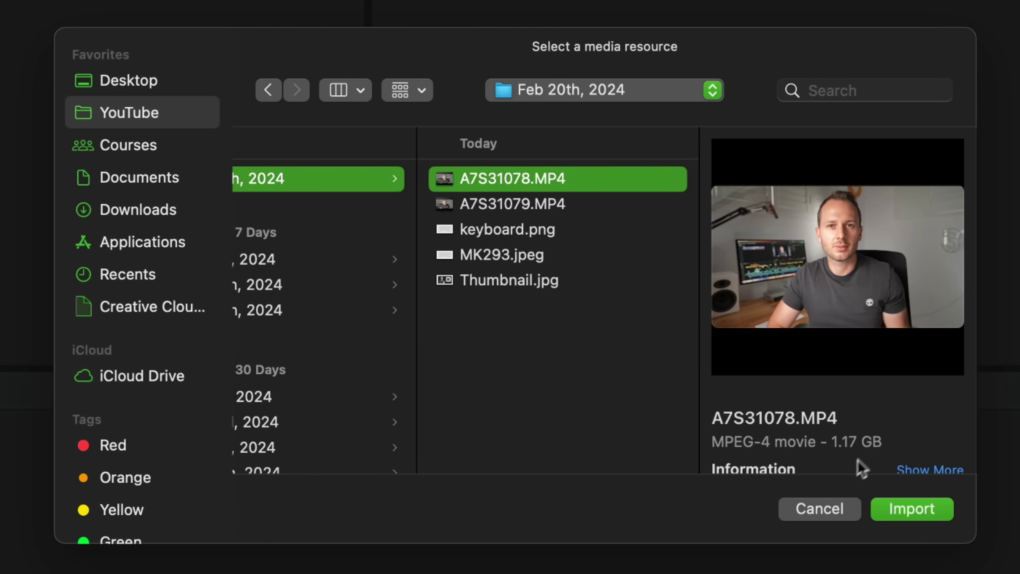
left_click(920, 509)
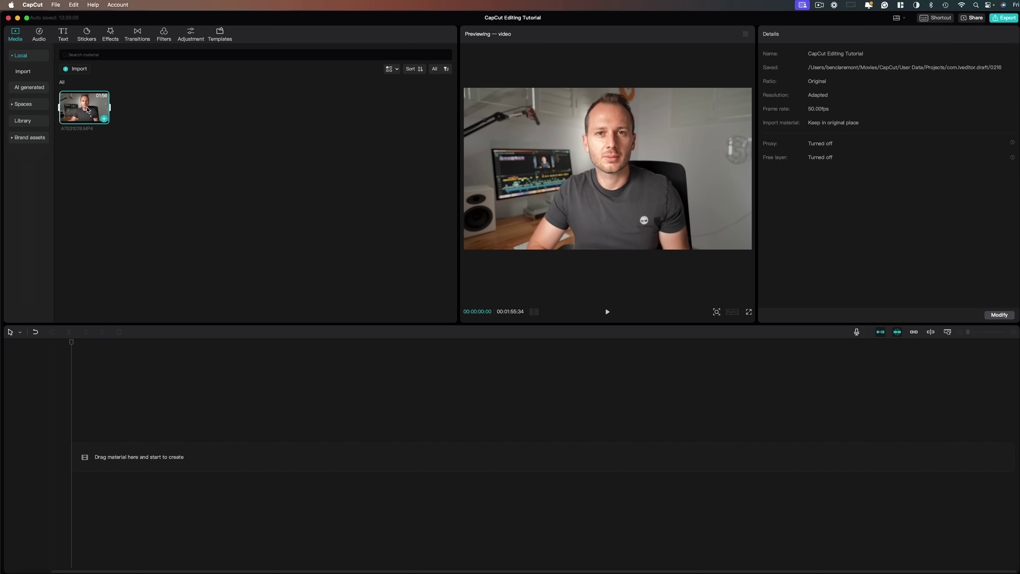
left_click_drag(88, 110, 91, 462)
key("space")
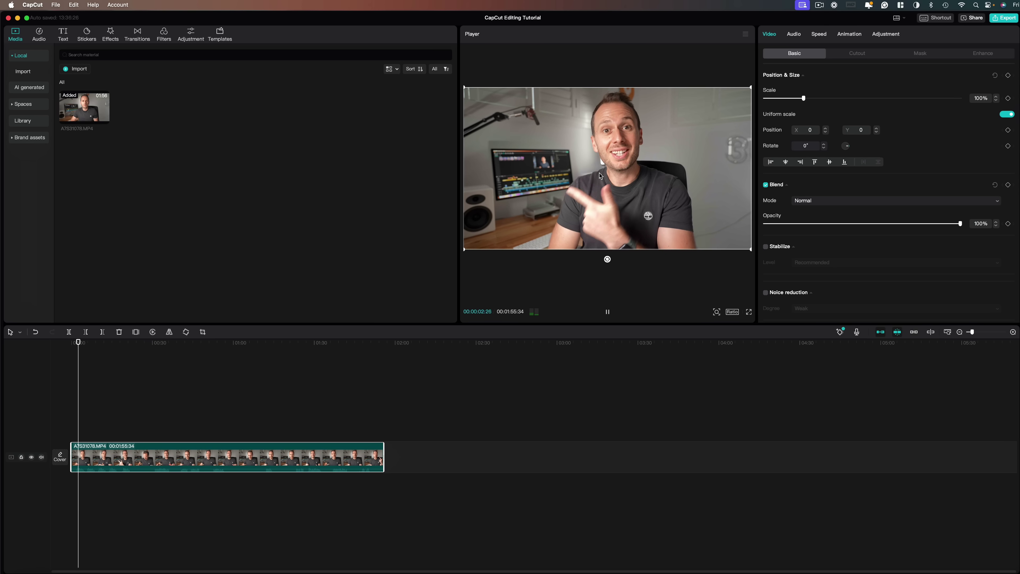
key("space")
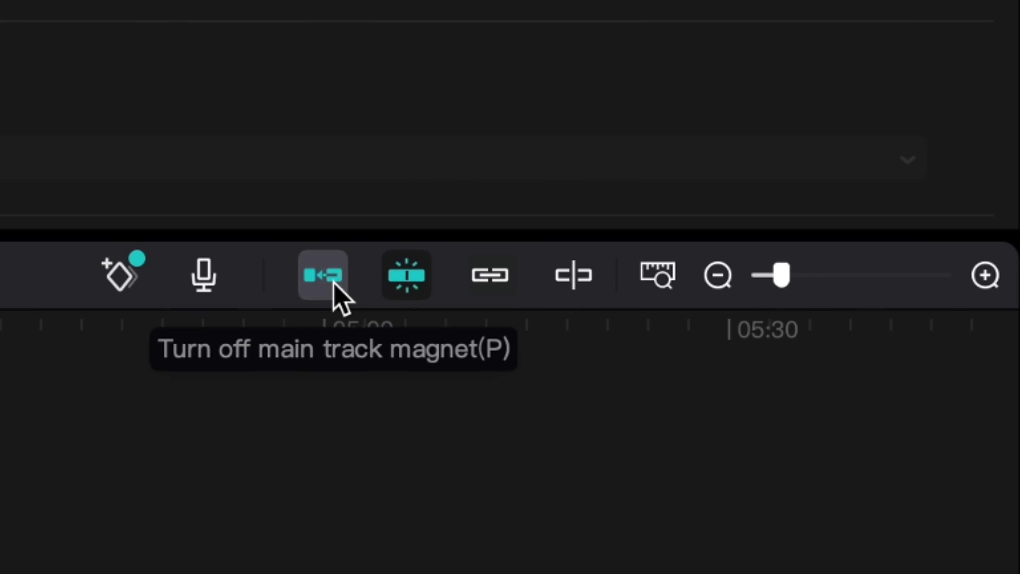
- Turn off the main track magnet and try moving the clip freely along its track, undoing the last two moves
left_click(335, 283)
left_click_drag(428, 388, 754, 389)
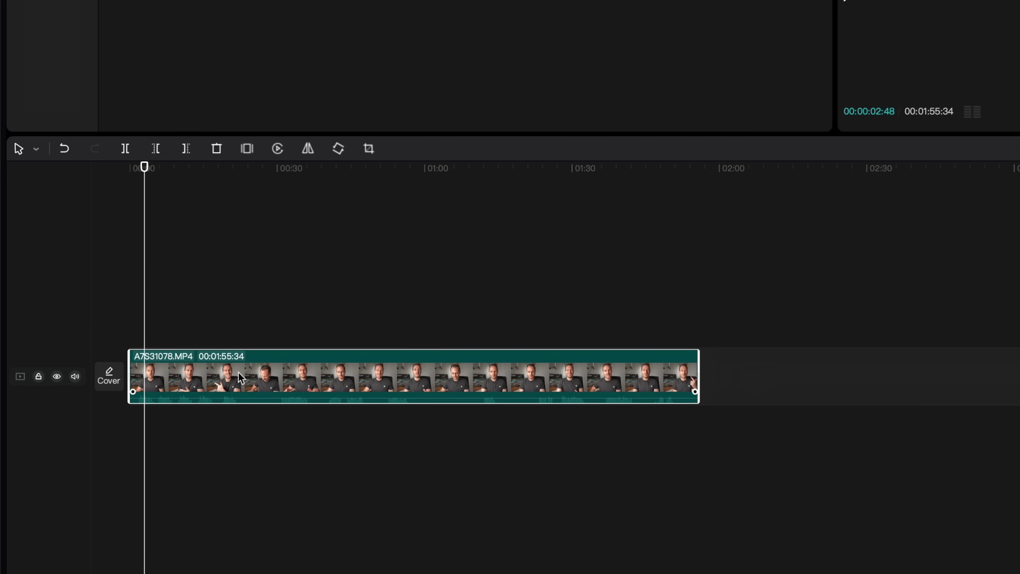
left_click_drag(305, 375, 520, 374)
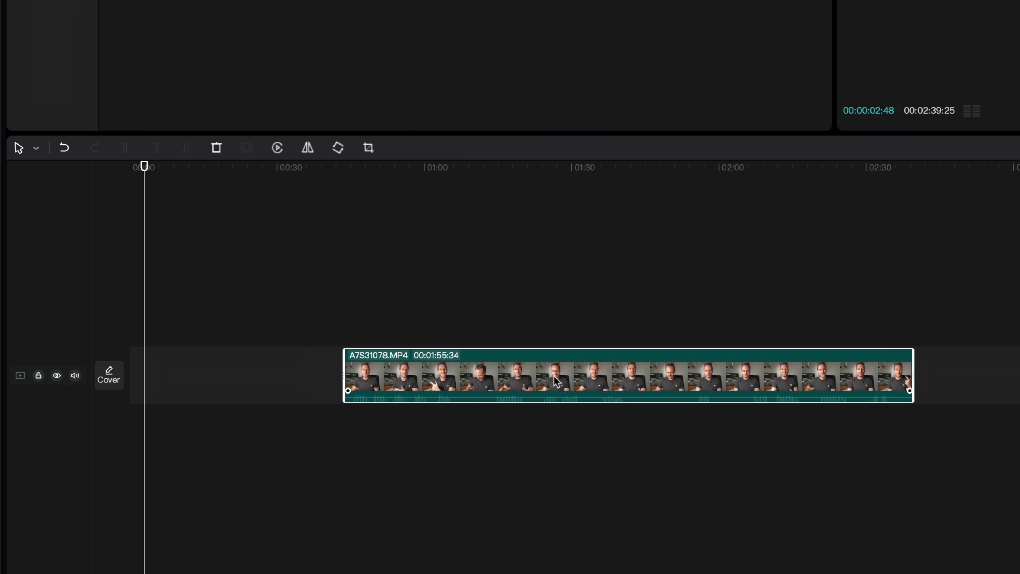
left_click_drag(420, 375, 682, 374)
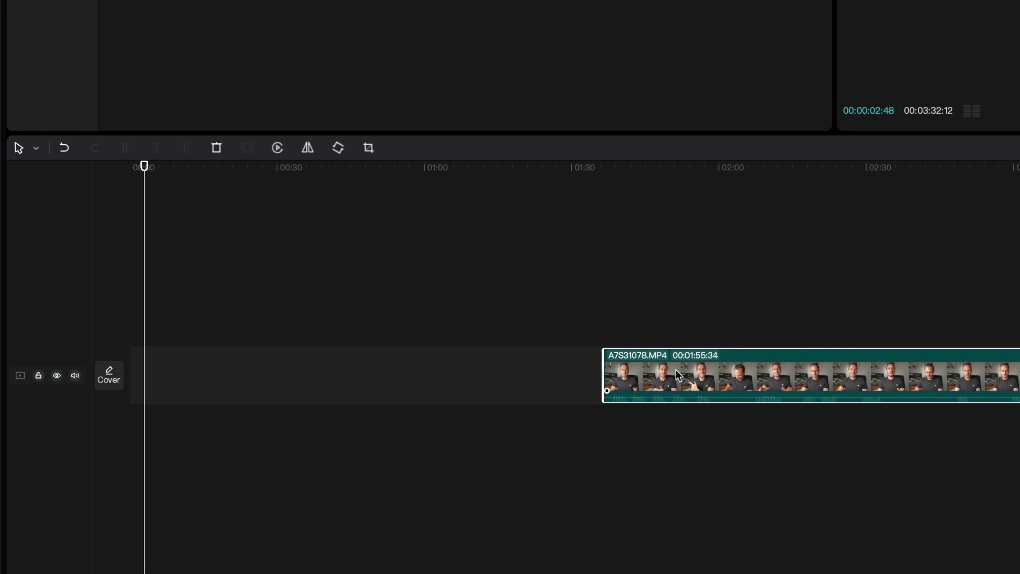
key("ctrl+z")
key("ctrl+z")
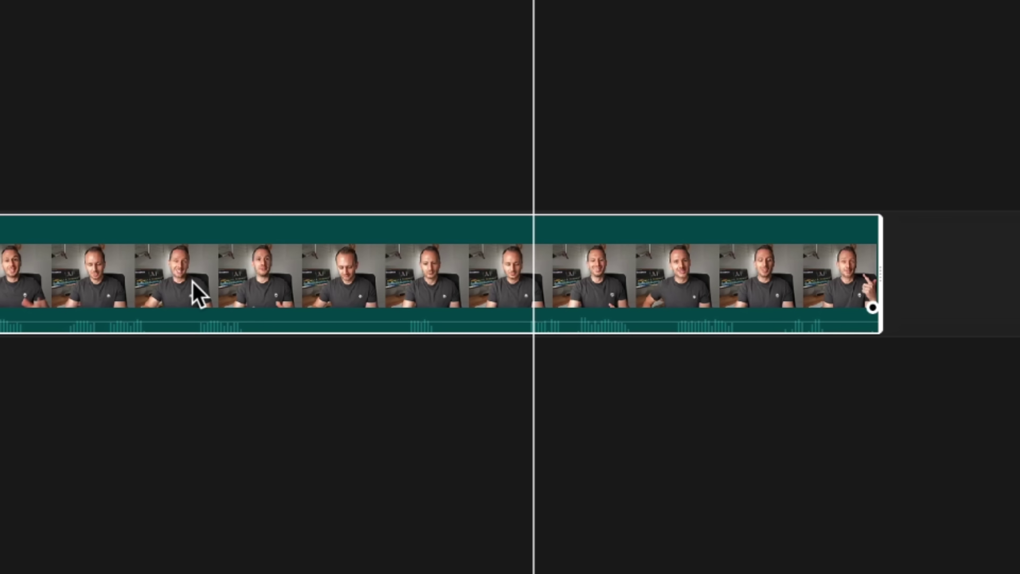
- Move the clip along the track so its start lines up with the playhead at 00:01:09:20
left_click_drag(192, 282, 1019, 287)
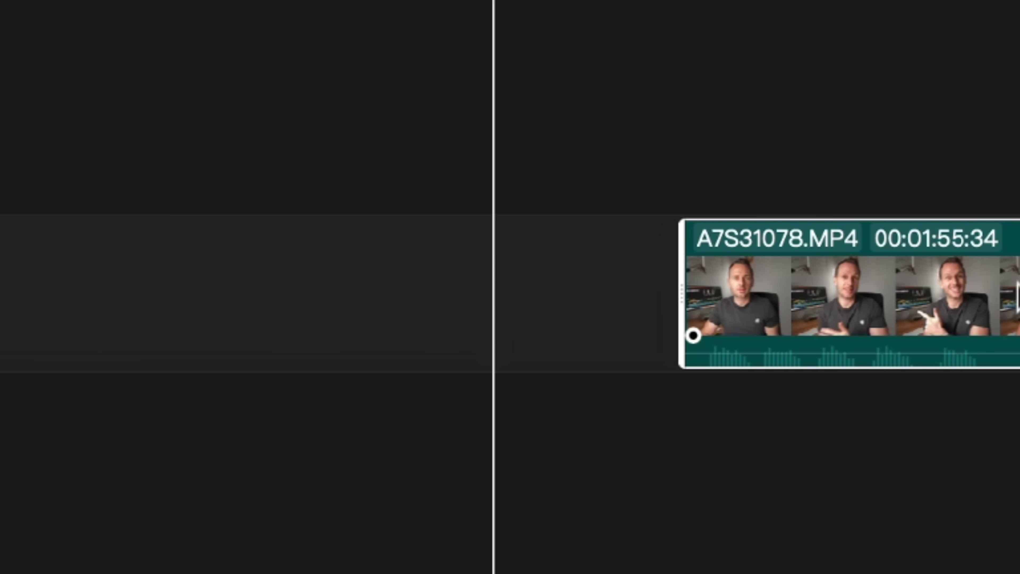
left_click_drag(1004, 300, 830, 296)
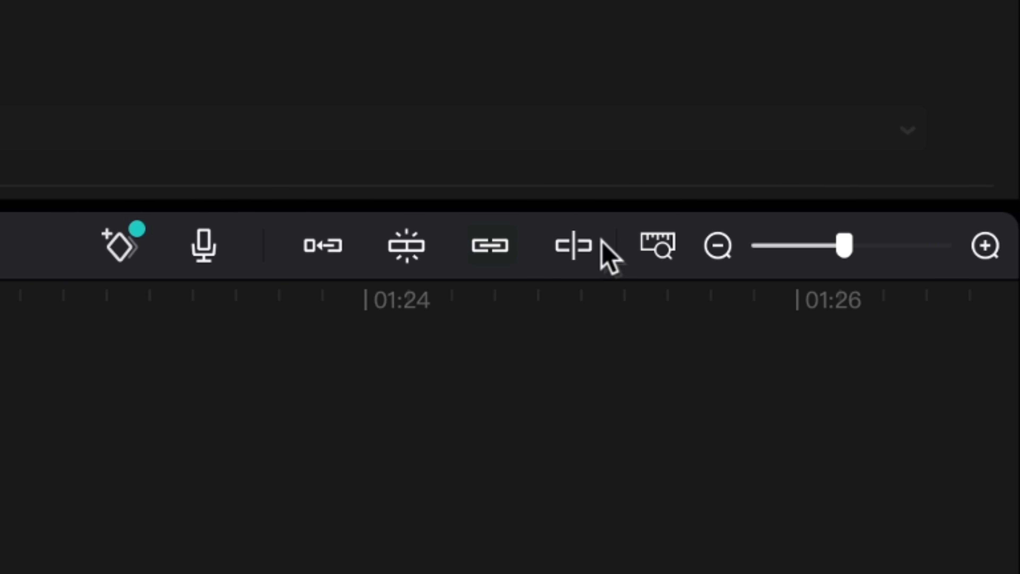
- Trim the clip's start and end by pulling its edges inward on the timeline
left_click(663, 247)
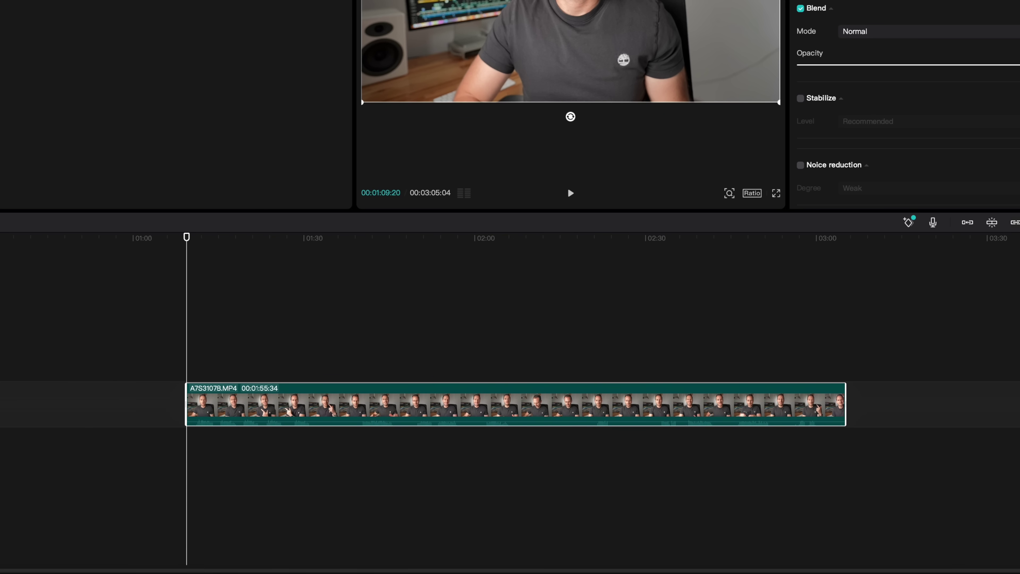
left_click_drag(1019, 222, 1019, 223)
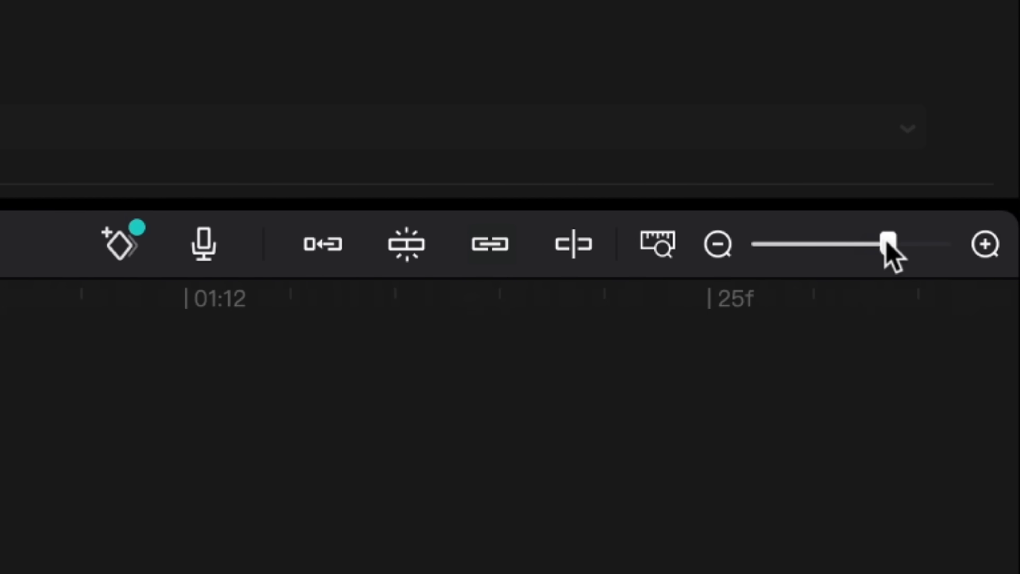
left_click_drag(887, 246, 732, 260)
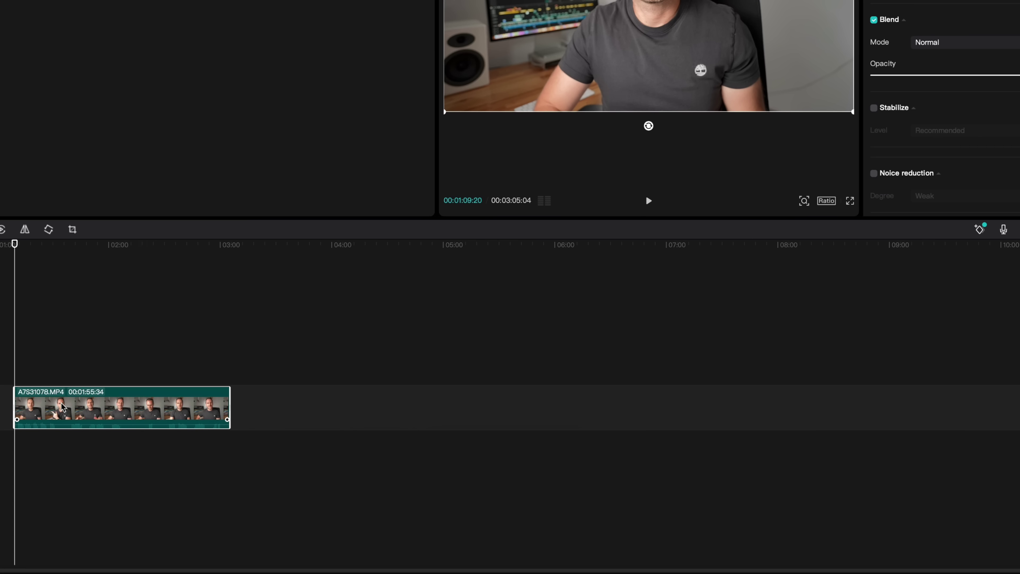
scroll(196, 456, "up", 3)
scroll(64, 407, "up", 2)
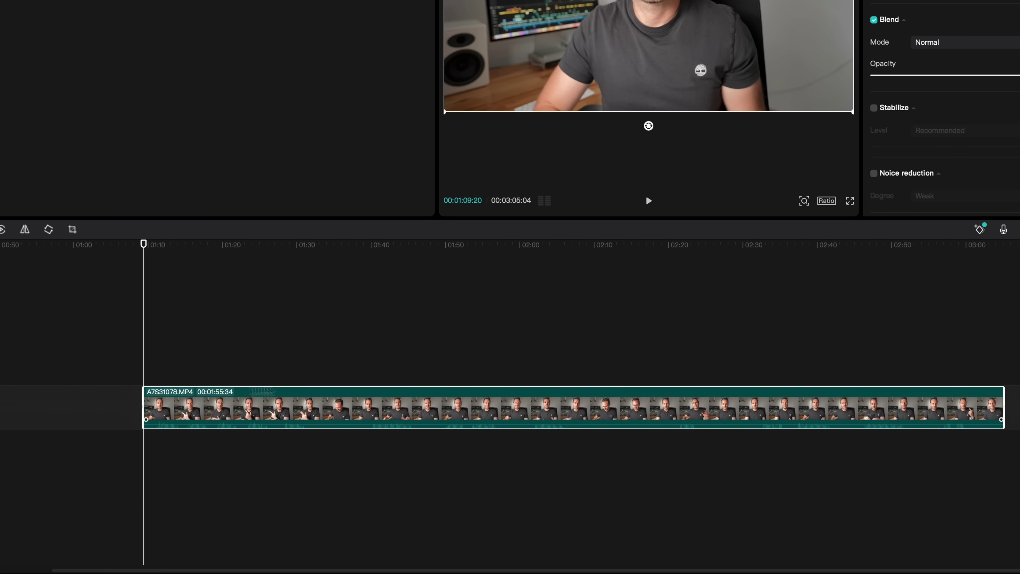
scroll(64, 407, "right", 2)
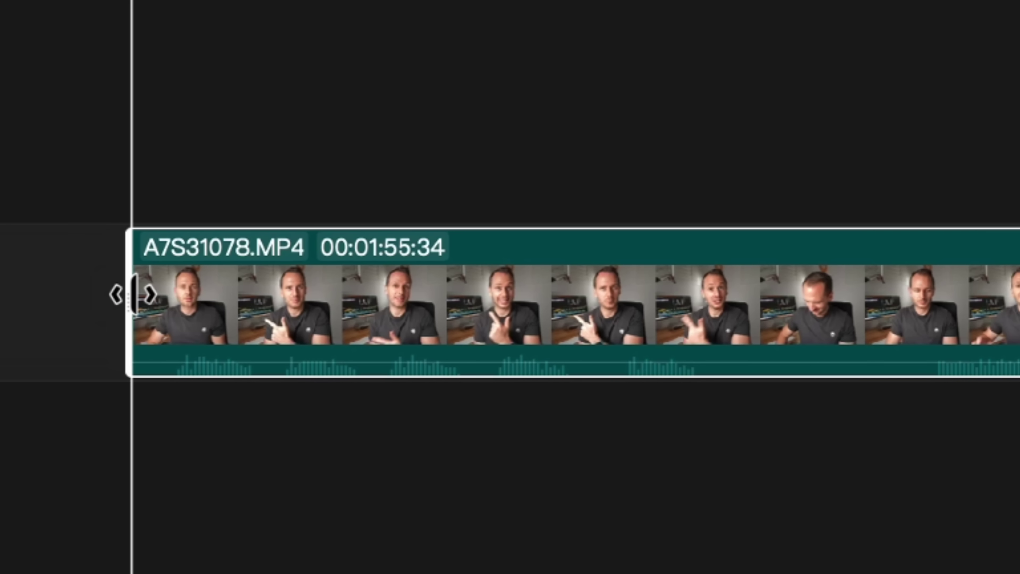
left_click_drag(75, 404, 87, 405)
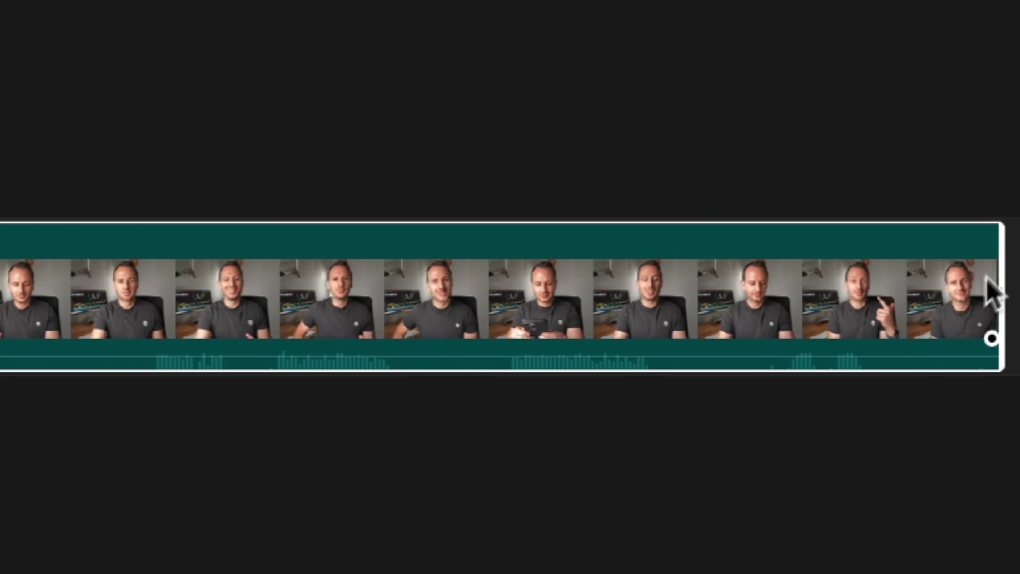
left_click_drag(990, 284, 8, 261)
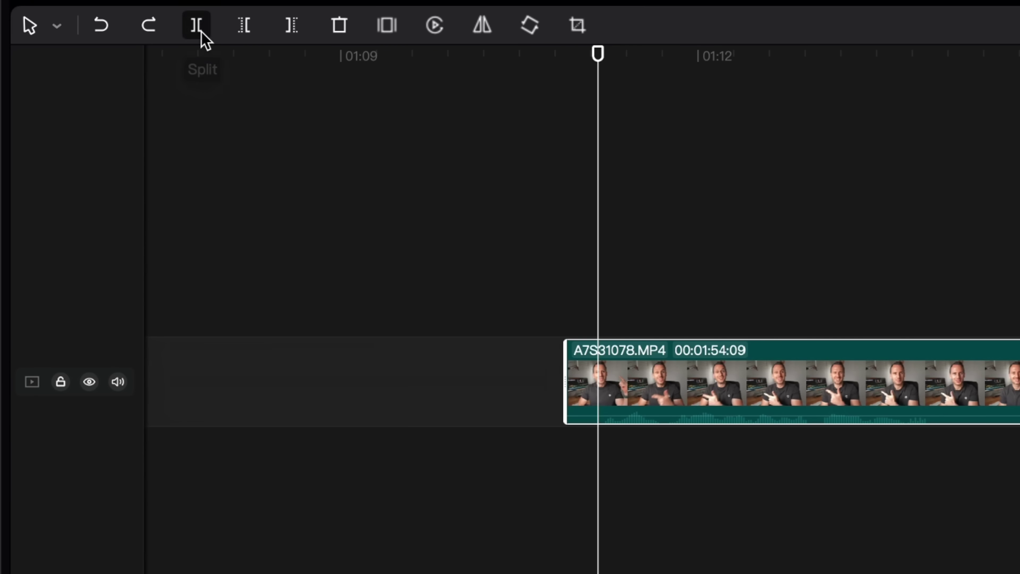
- Try splitting the clip at the playhead and deleting the piece before it, undo the cut and return to the selection tool
left_click(201, 30)
left_click_drag(423, 233, 586, 448)
key("Delete")
key("b")
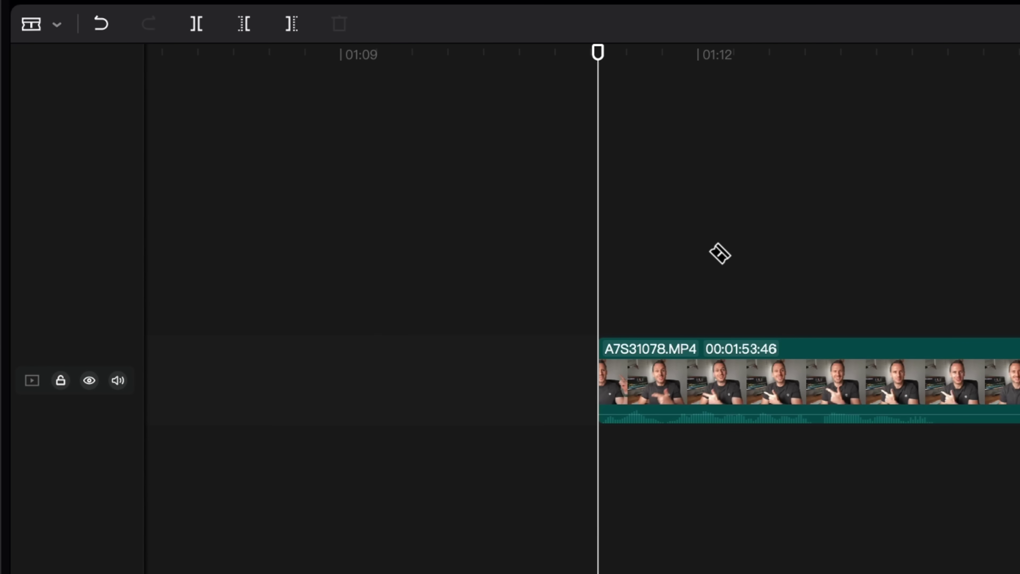
key("ctrl+z")
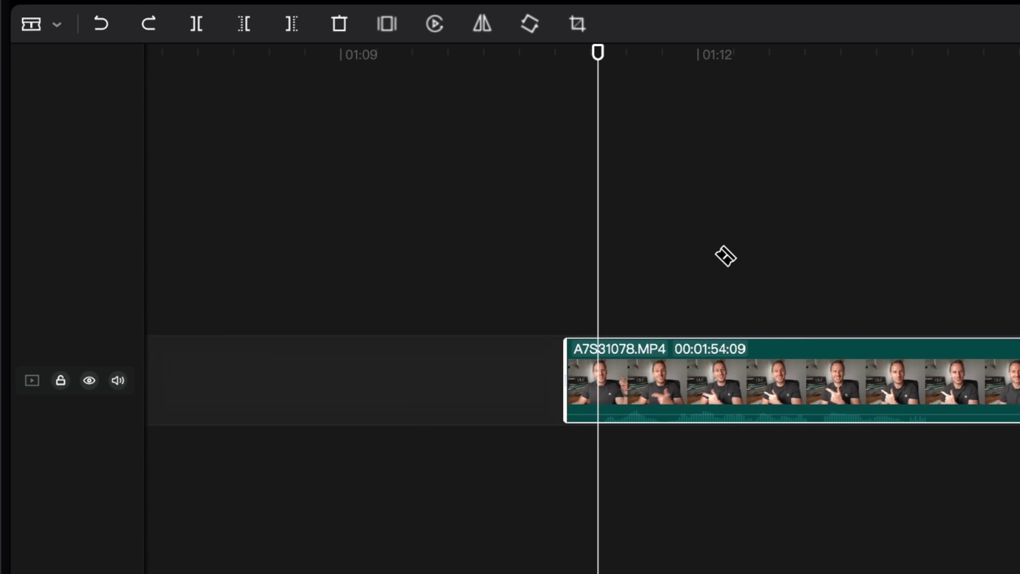
key("a")
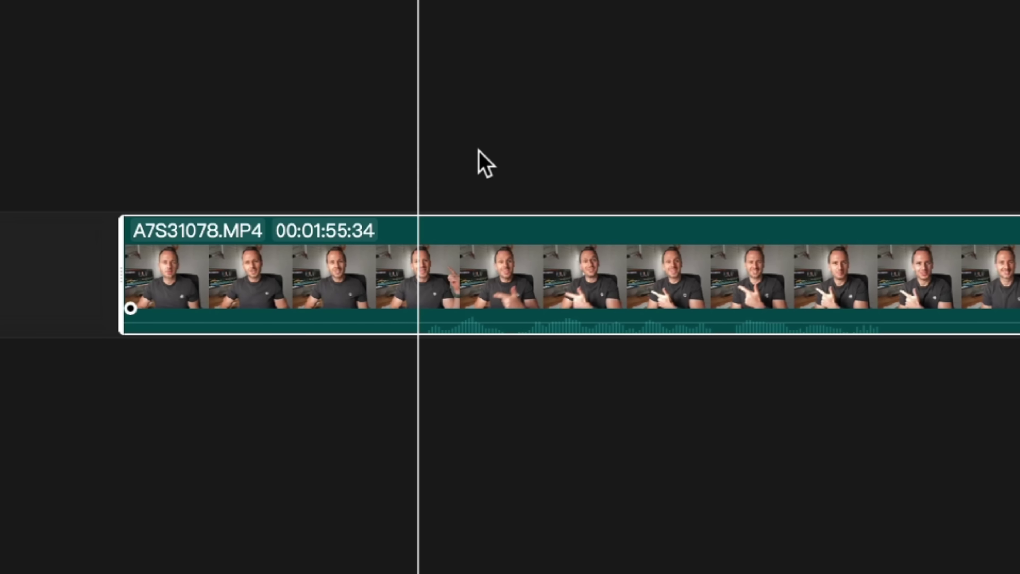
- Trim away the silent beginning of the clip up to the playhead where the speech starts
key("b")
key("q")
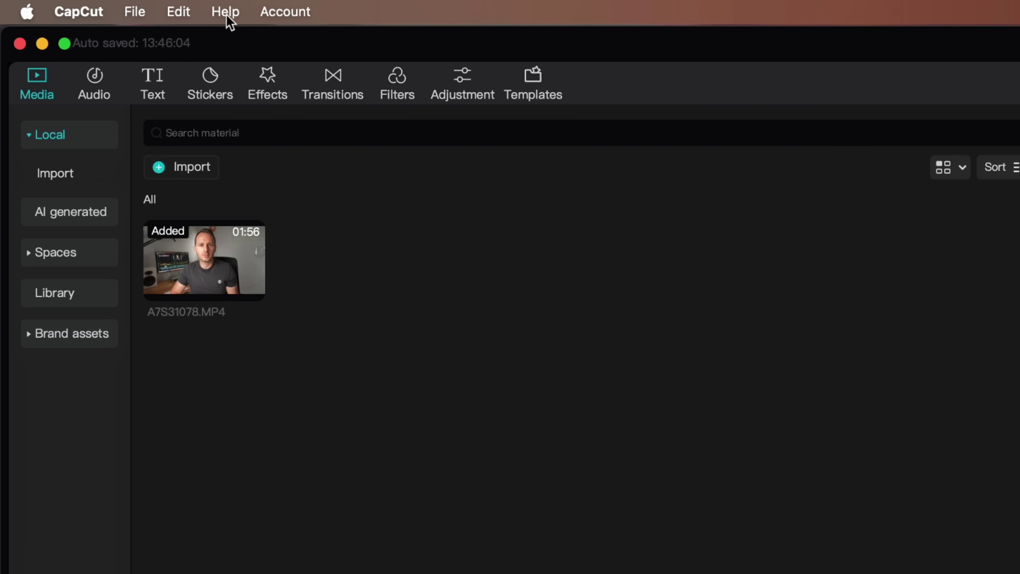
left_click(227, 18)
left_click(247, 92)
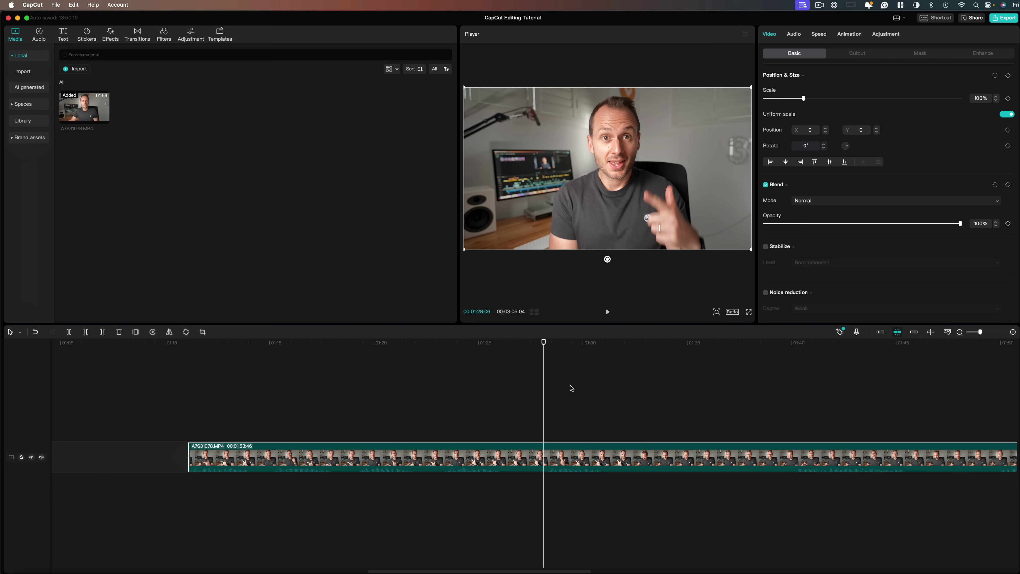
- Split the clip where the take worth keeping begins speaking and delete the unused footage before it
scroll(567, 388, "right", 3)
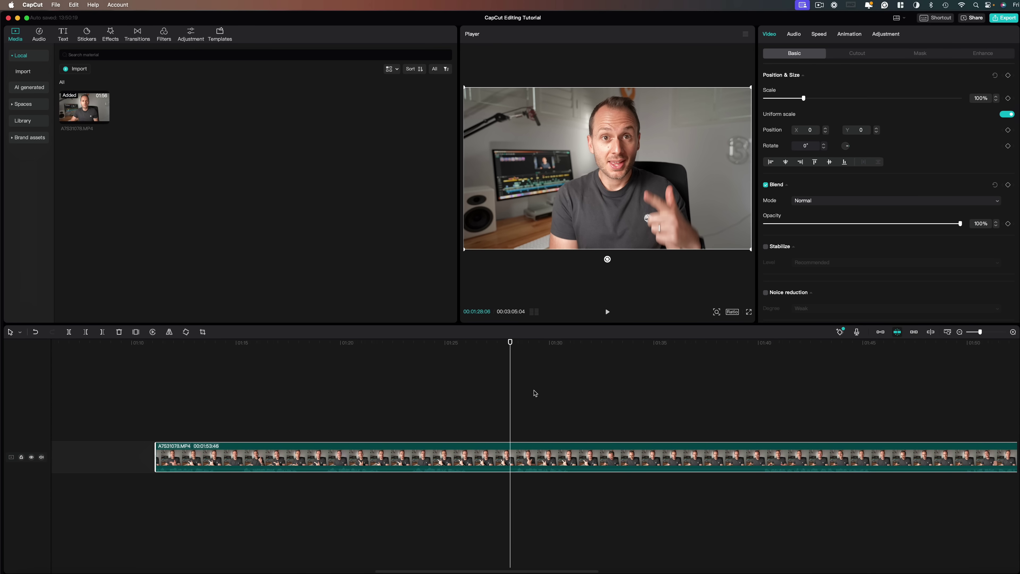
scroll(534, 395, "right", 2)
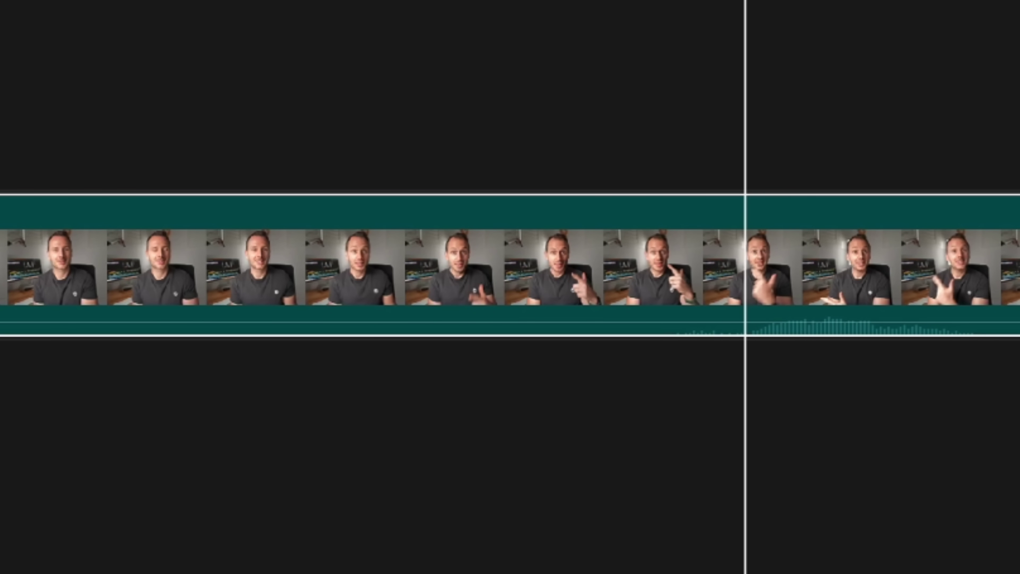
key("super+b")
key("Delete")
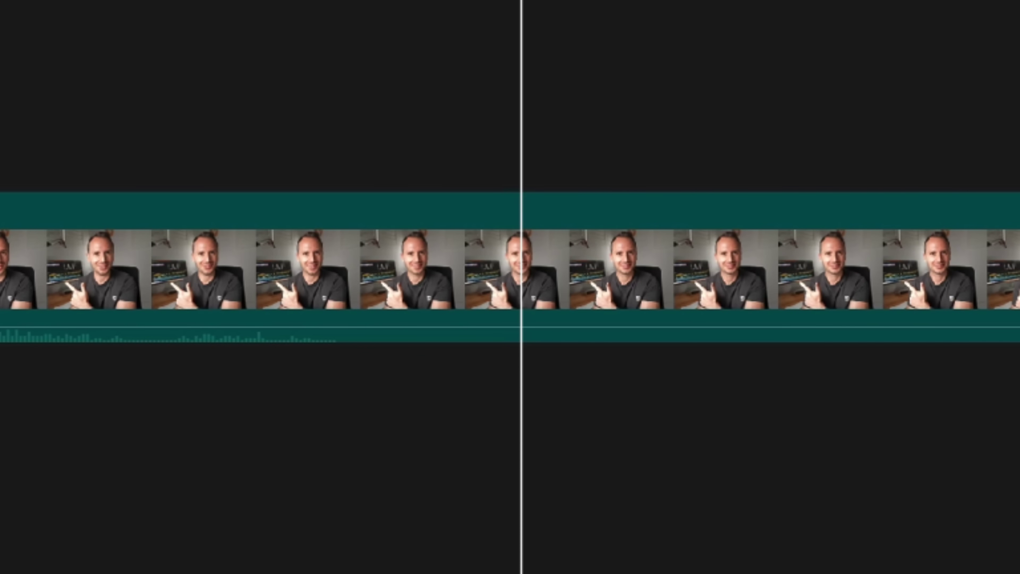
- Cut out the unused section between the opening sentence and the start of the following spoken passage
key("super+b")
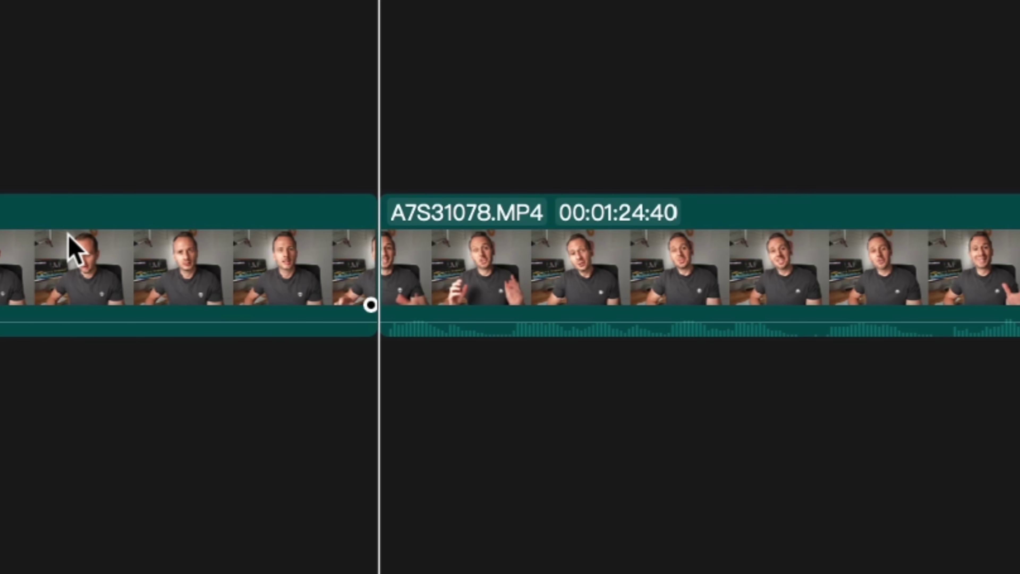
left_click(210, 262)
key("Delete")
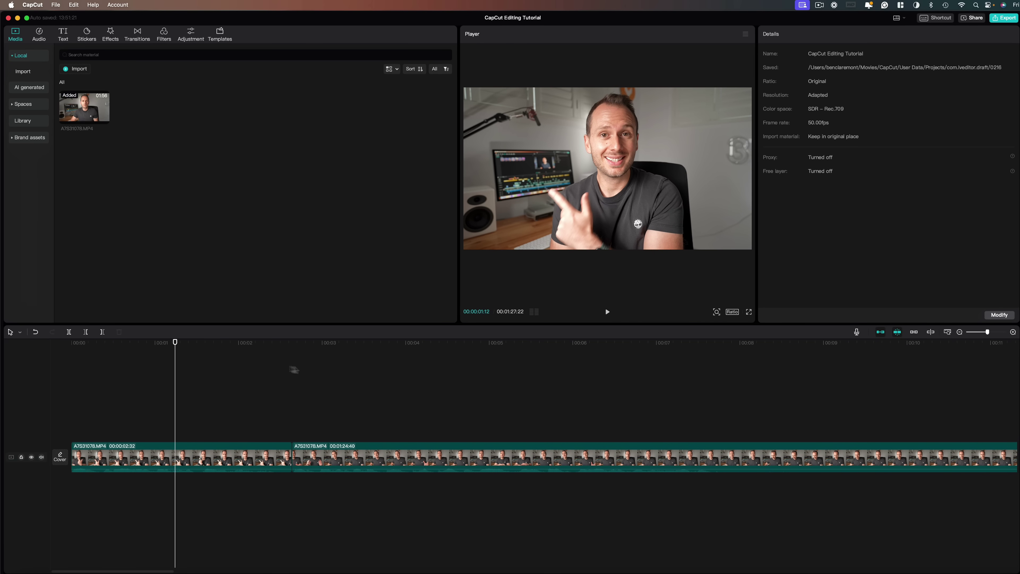
- Trim the opening clip's end at 00:00:02:20, closing the gap to the following clip, and play back the cut
key("space")
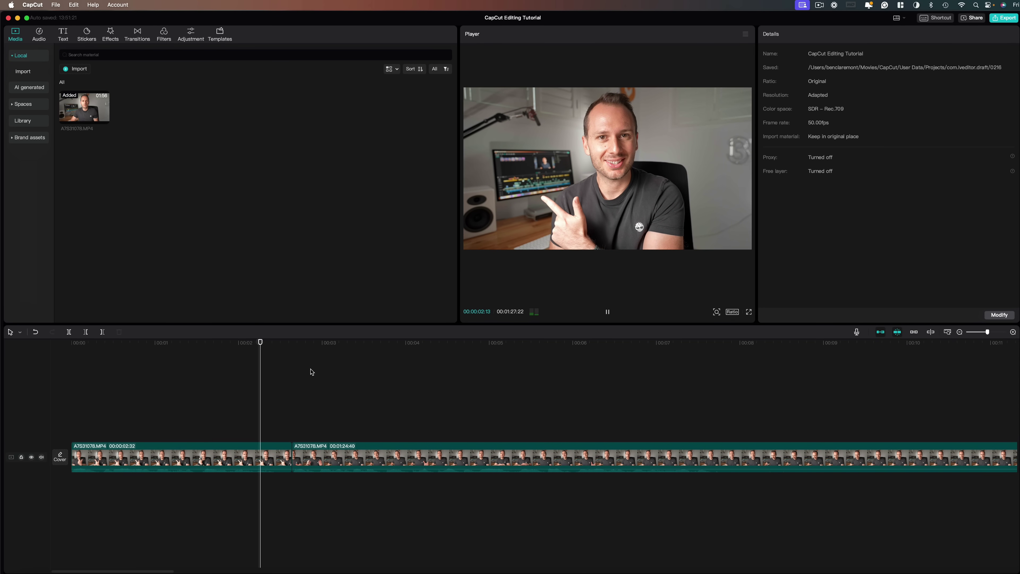
left_click_drag(257, 342, 272, 342)
key("w")
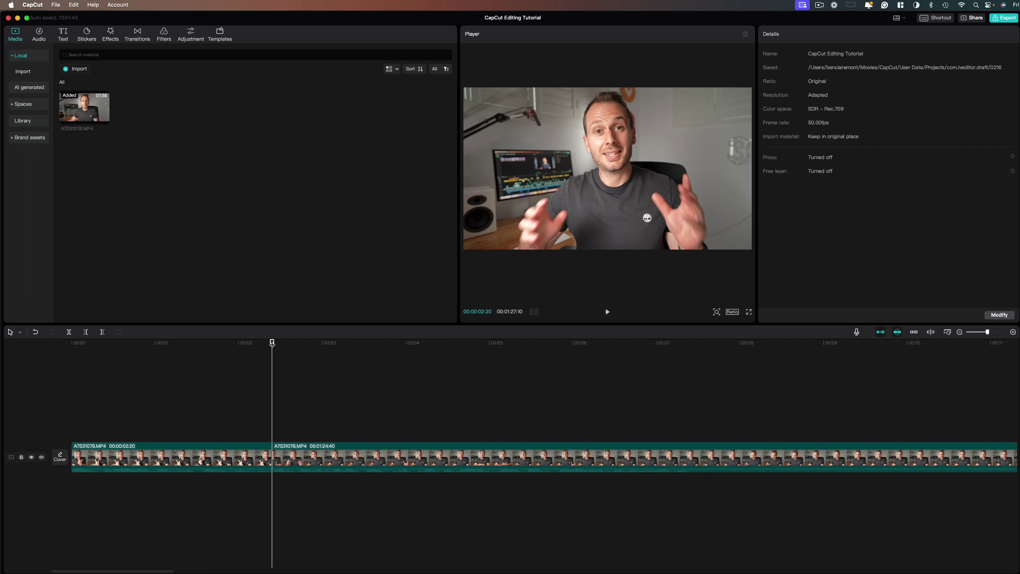
key("space")
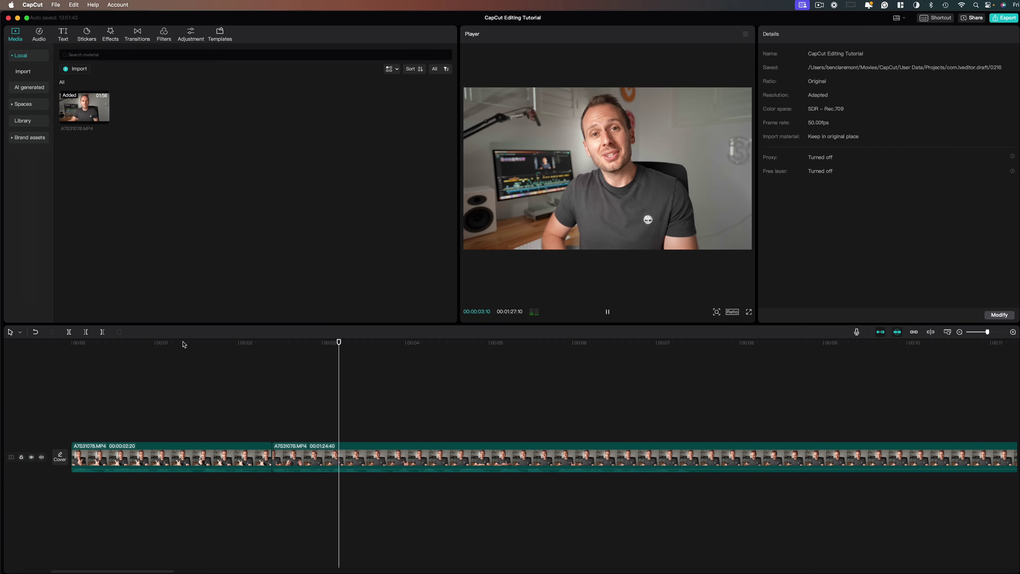
left_click(212, 343)
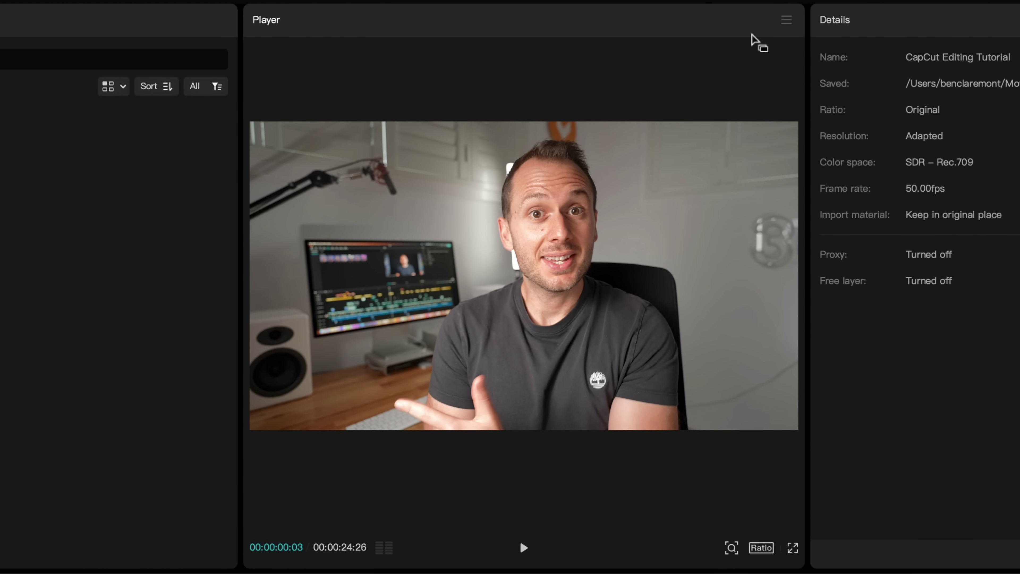
- Examine the player's options, including the preview quality choices
left_click(786, 24)
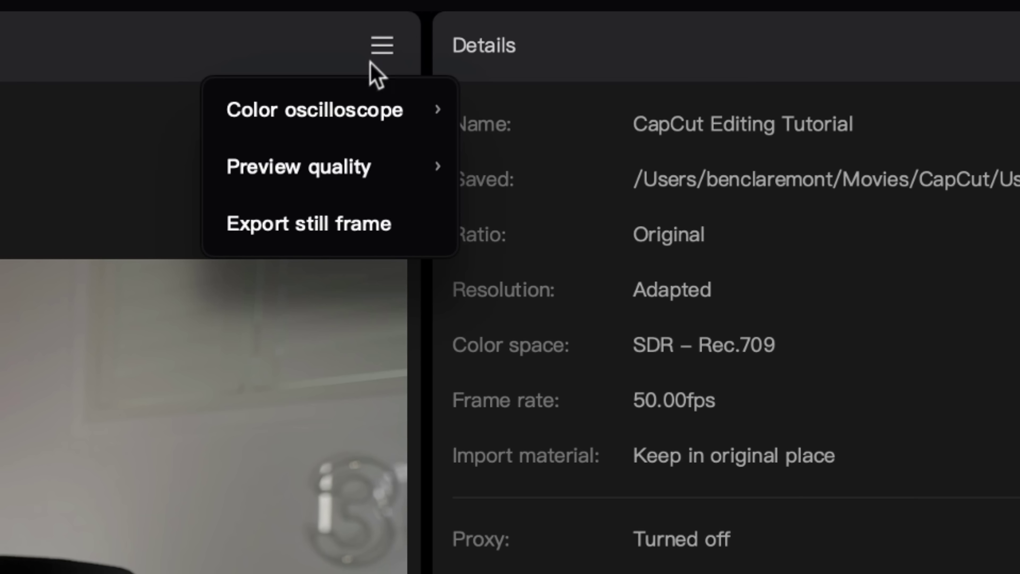
mouse_move(775, 77)
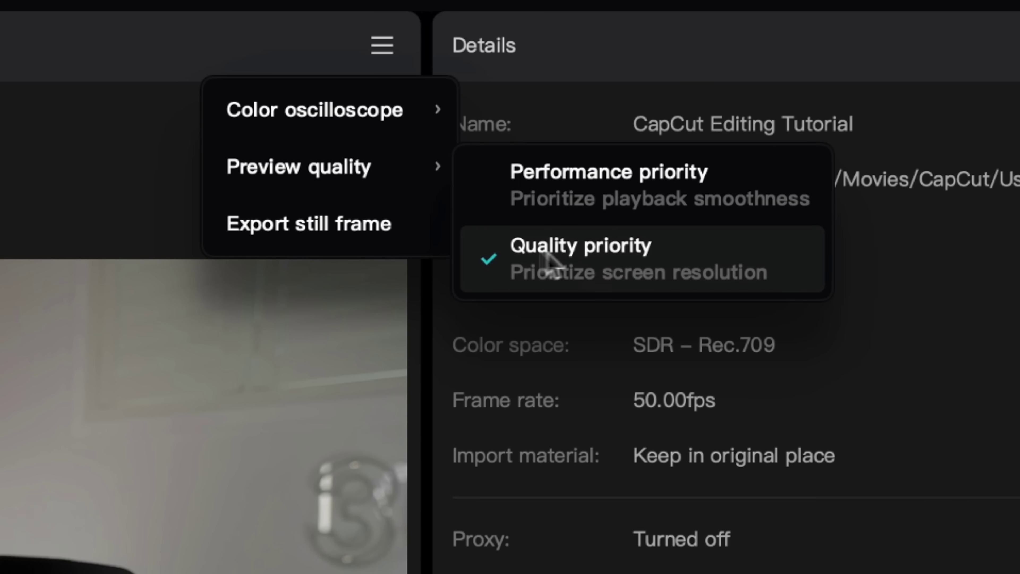
left_click(321, 225)
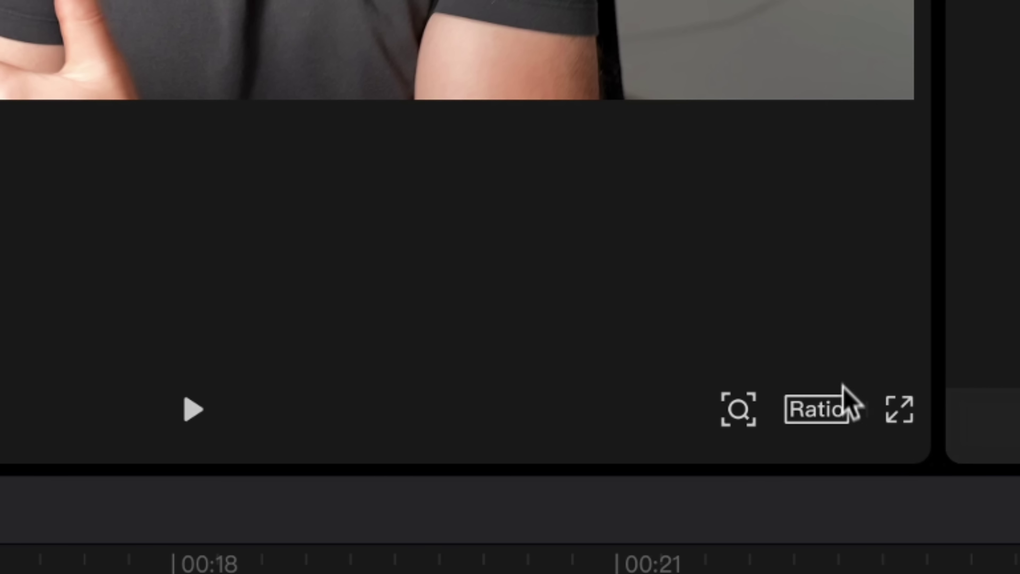
- Set the project's aspect ratio to 9:16 and reframe the opening clip at 314% scale and X position -78
left_click(817, 422)
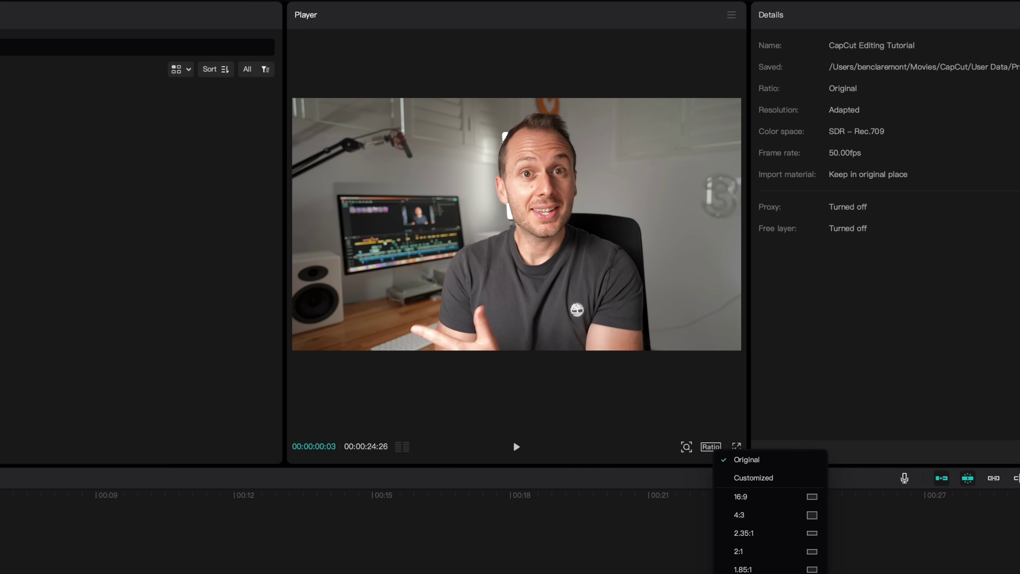
left_click(479, 367)
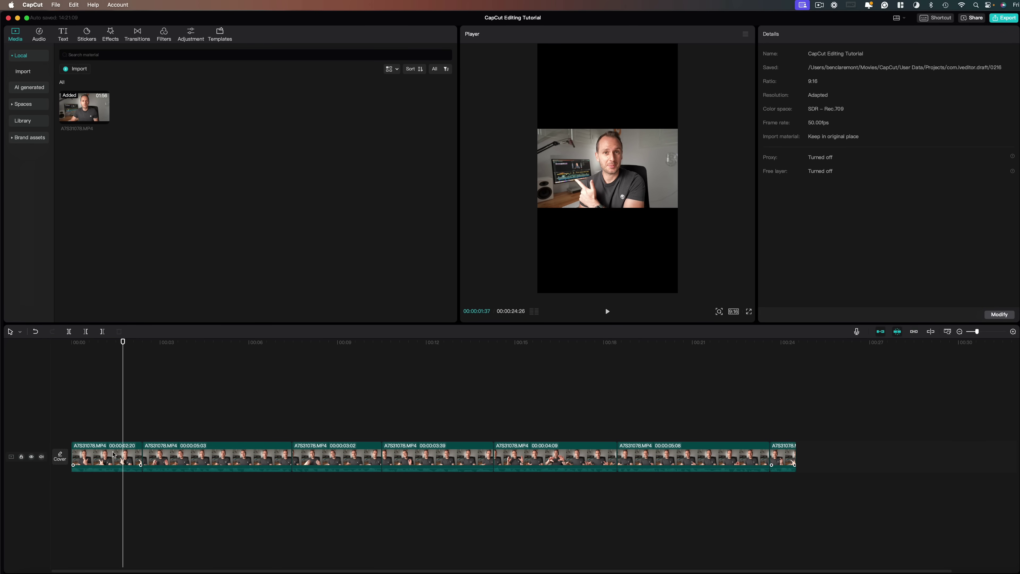
left_click(114, 454)
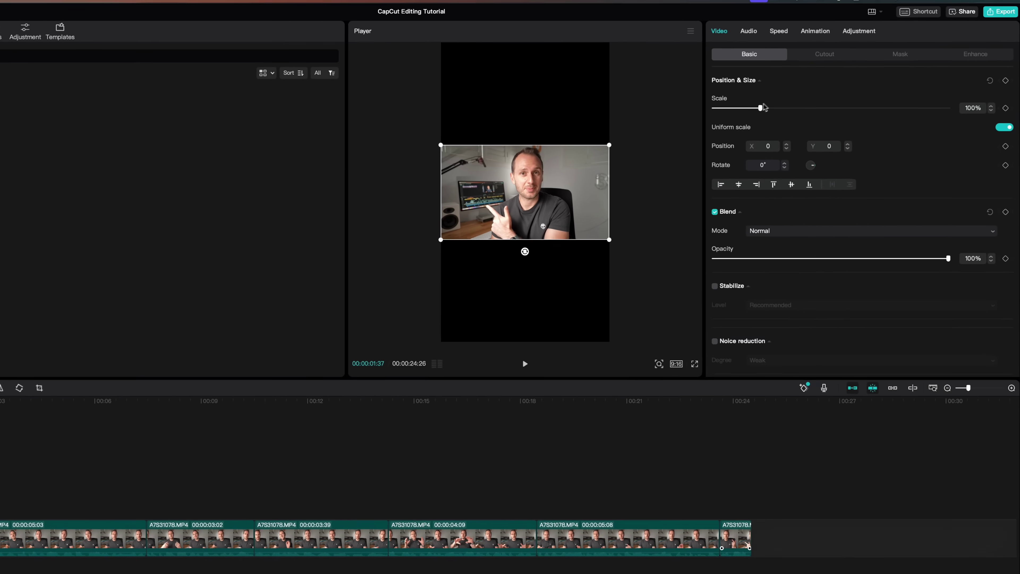
left_click_drag(763, 107, 825, 109)
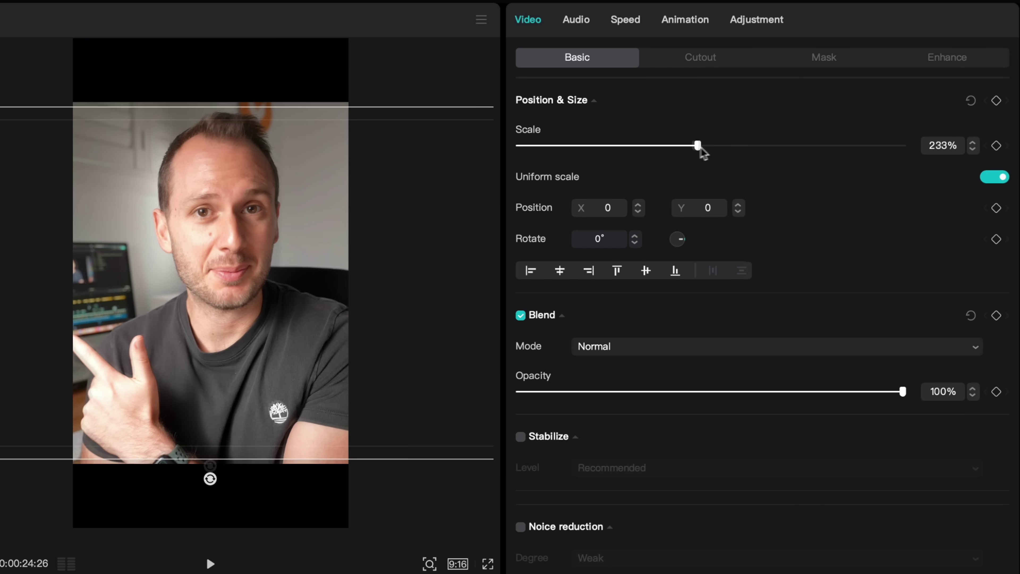
left_click_drag(701, 150, 760, 146)
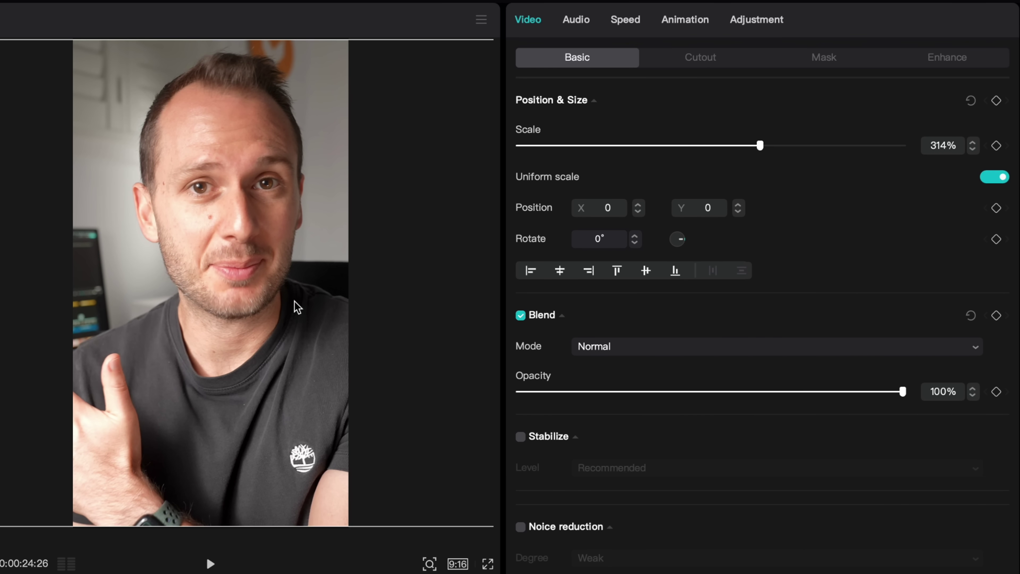
mouse_move(291, 307)
left_mouse_down()
mouse_move(239, 300)
mouse_move(285, 303)
left_mouse_up()
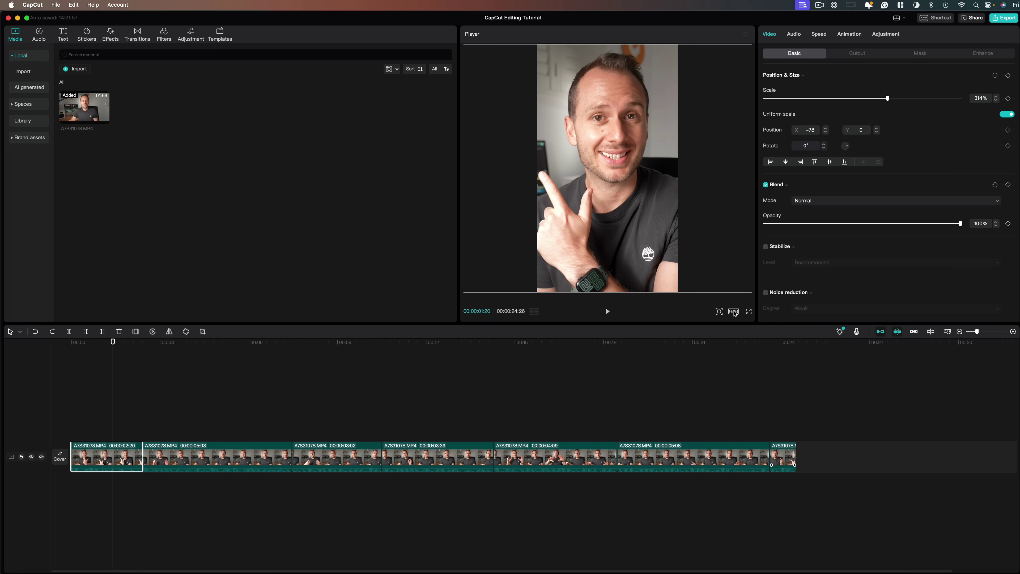
- Set the project's aspect ratio to 16:9 and reset the opening clip's position and size
left_click(457, 563)
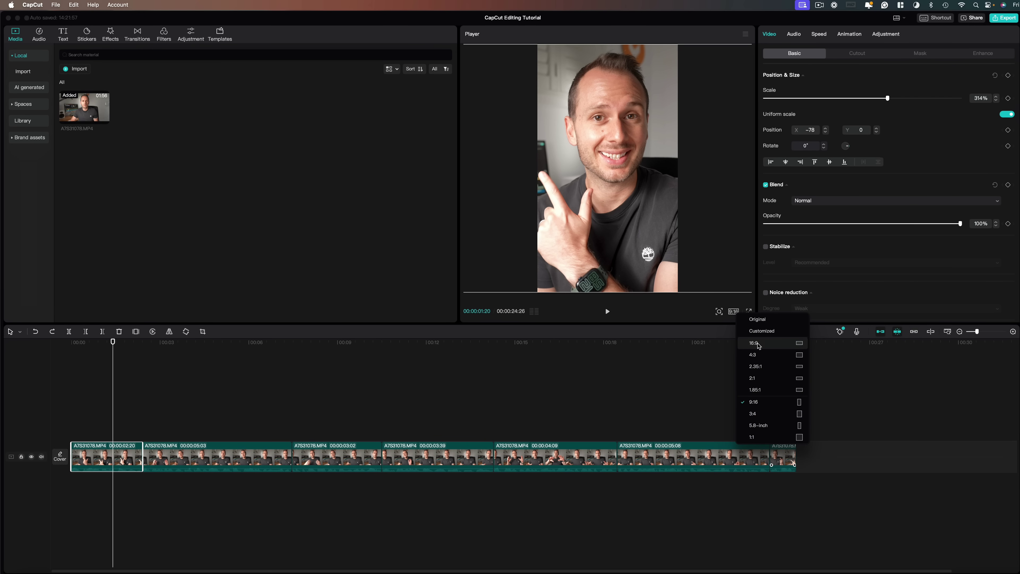
left_click(755, 344)
left_click(995, 75)
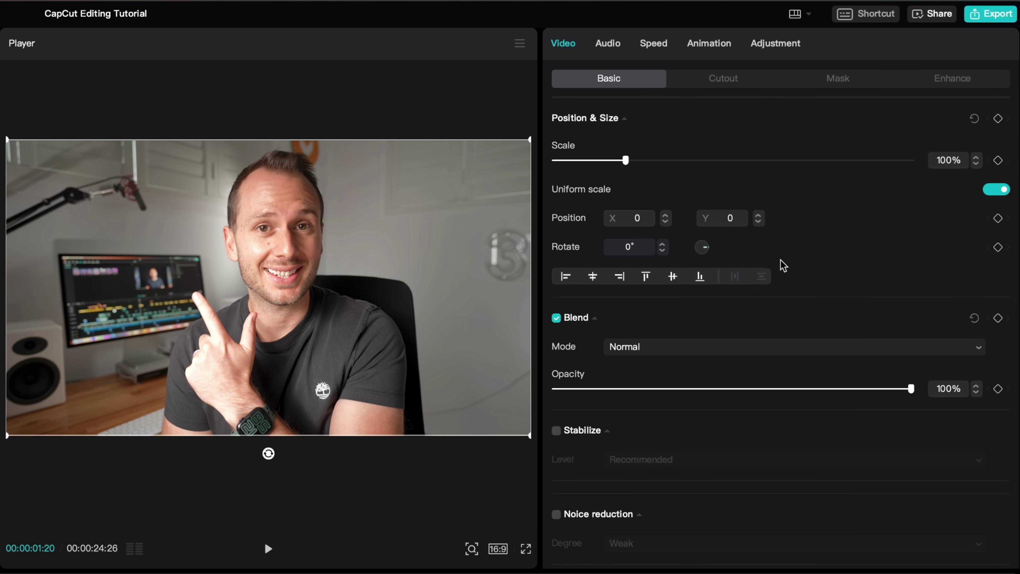
- Try enlarging the opening clip to 160% and changing its rotation
mouse_move(624, 159)
left_mouse_down()
mouse_move(740, 162)
mouse_move(628, 165)
left_mouse_up()
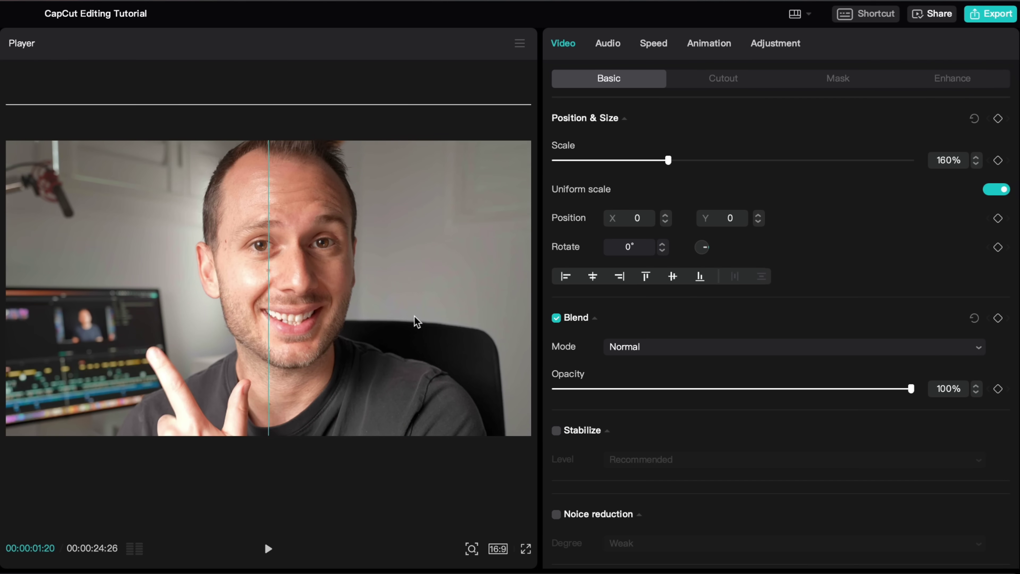
mouse_move(702, 246)
left_mouse_down()
mouse_move(701, 257)
mouse_move(696, 242)
left_mouse_up()
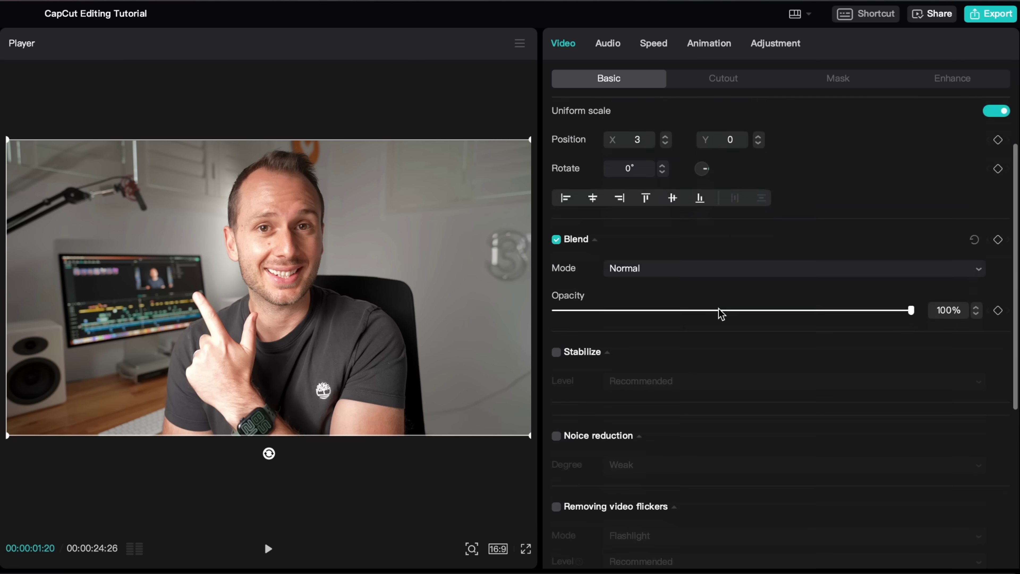
- Look through the opening clip's remaining basic video settings and its cutout, mask and enhance options
scroll(735, 339, "down", 2)
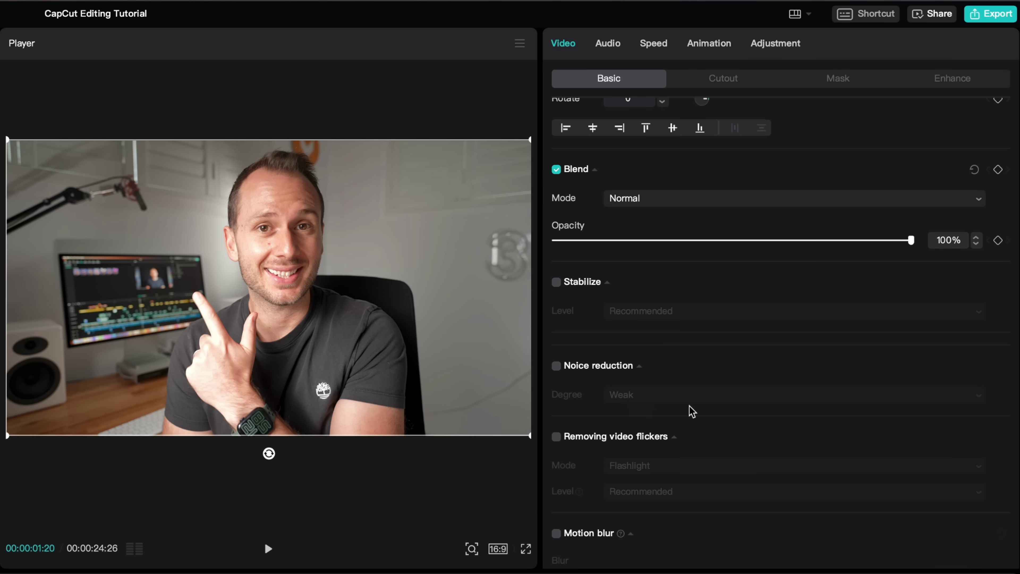
scroll(688, 412, "down", 3)
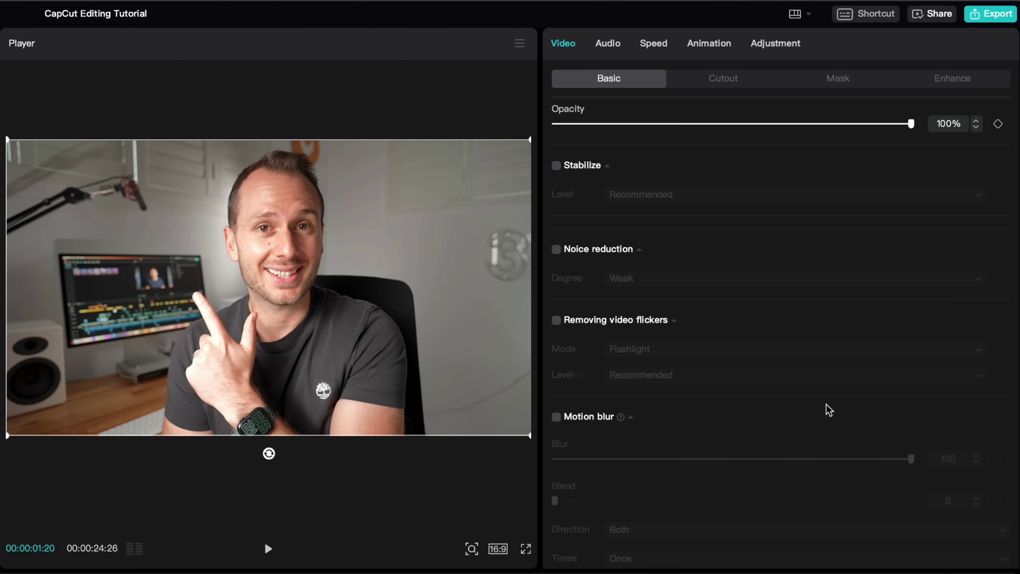
left_click(719, 81)
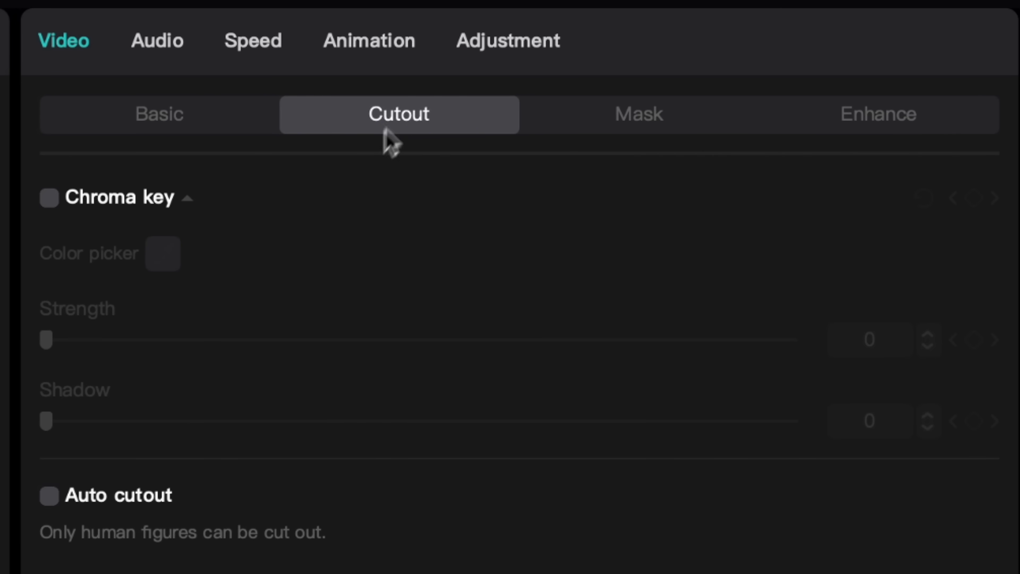
left_click(621, 118)
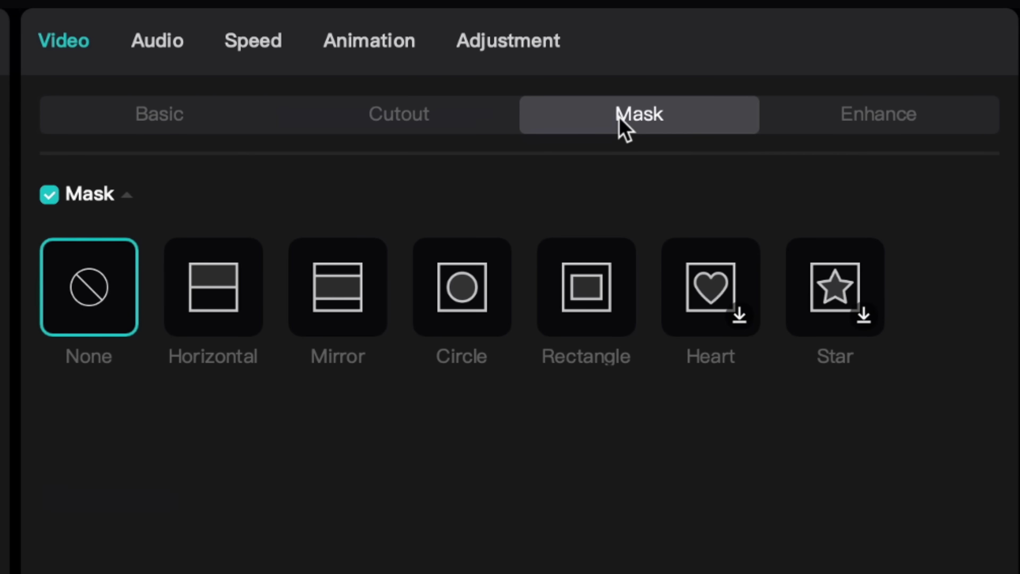
left_click(884, 114)
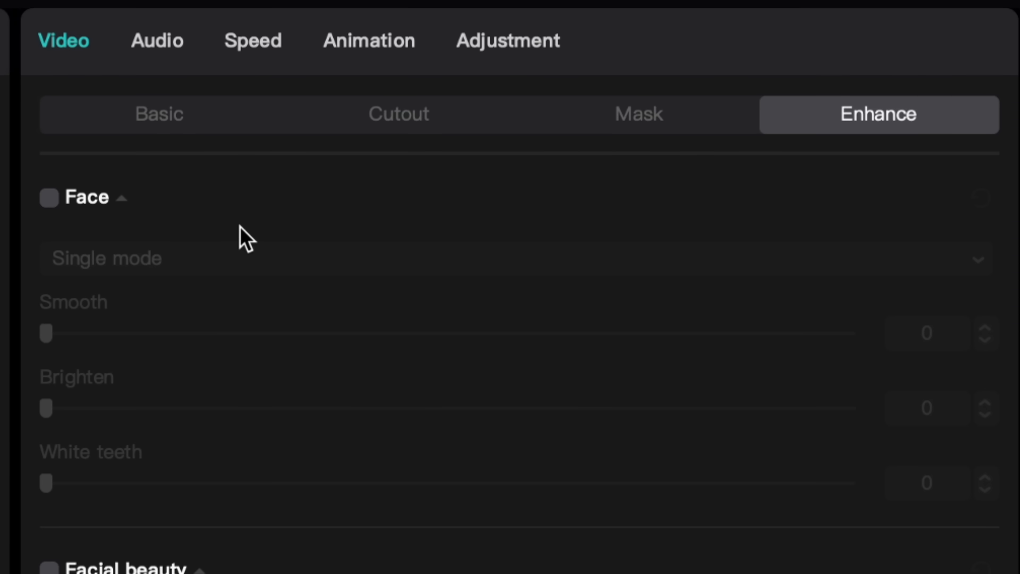
- Try adjusting the opening clip's audio volume and fade-in
left_click(155, 45)
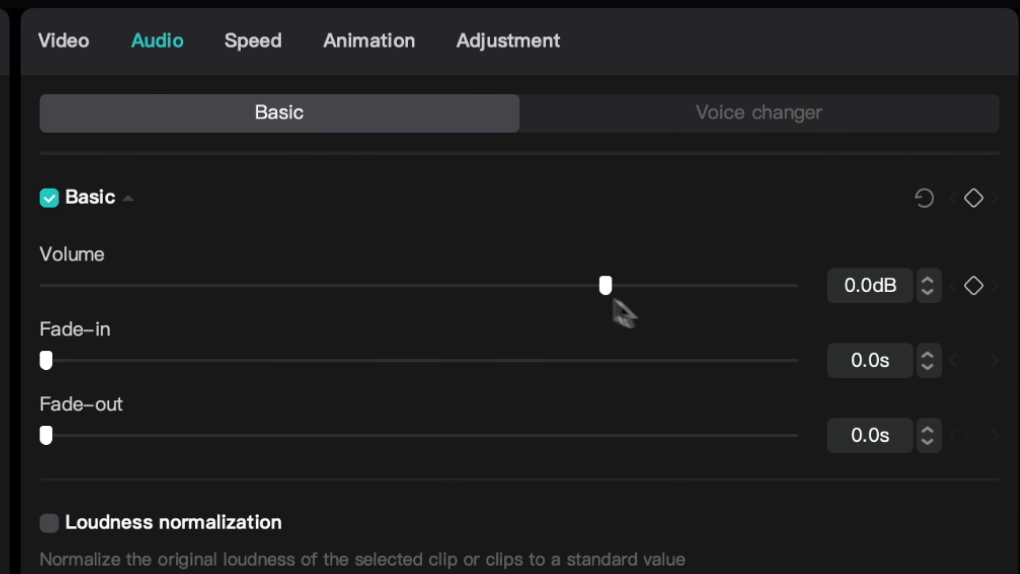
left_click_drag(603, 287, 580, 289)
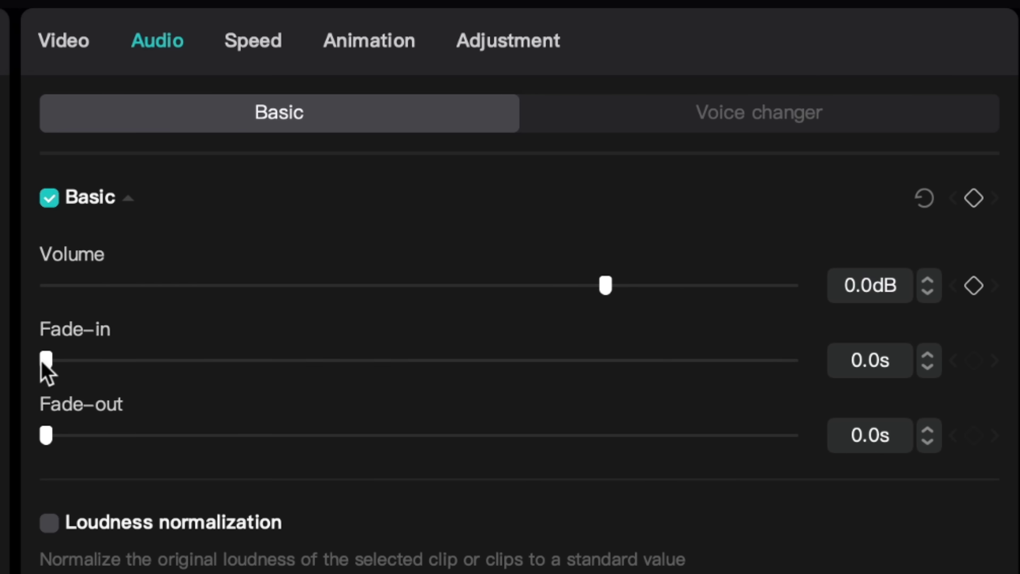
mouse_move(41, 362)
left_mouse_down()
mouse_move(202, 363)
mouse_move(44, 364)
left_mouse_up()
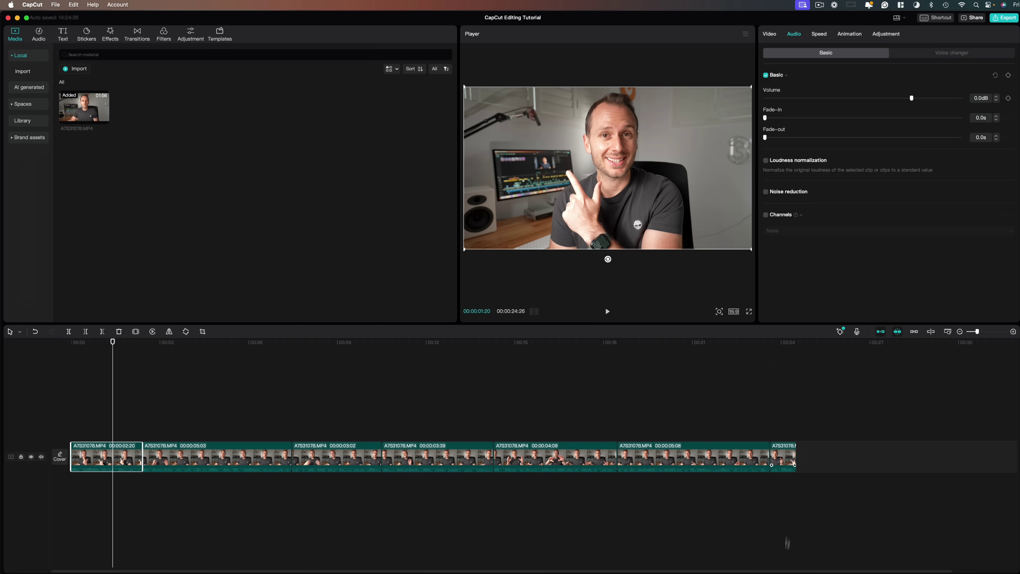
- Select all clips on the timeline and enable Loudness normalization and Noise reduction for their audio
left_click_drag(781, 386, 55, 463)
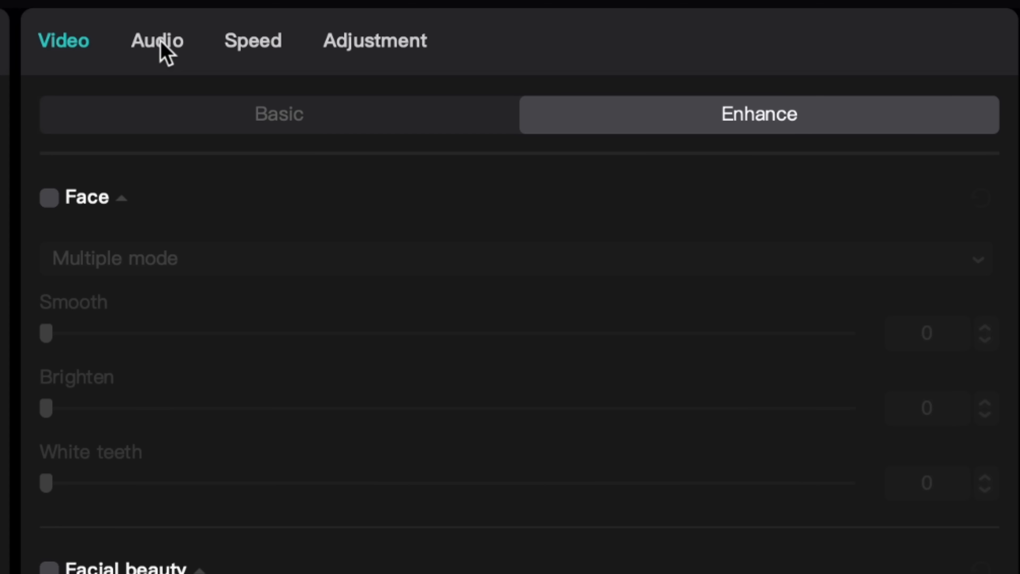
left_click(795, 34)
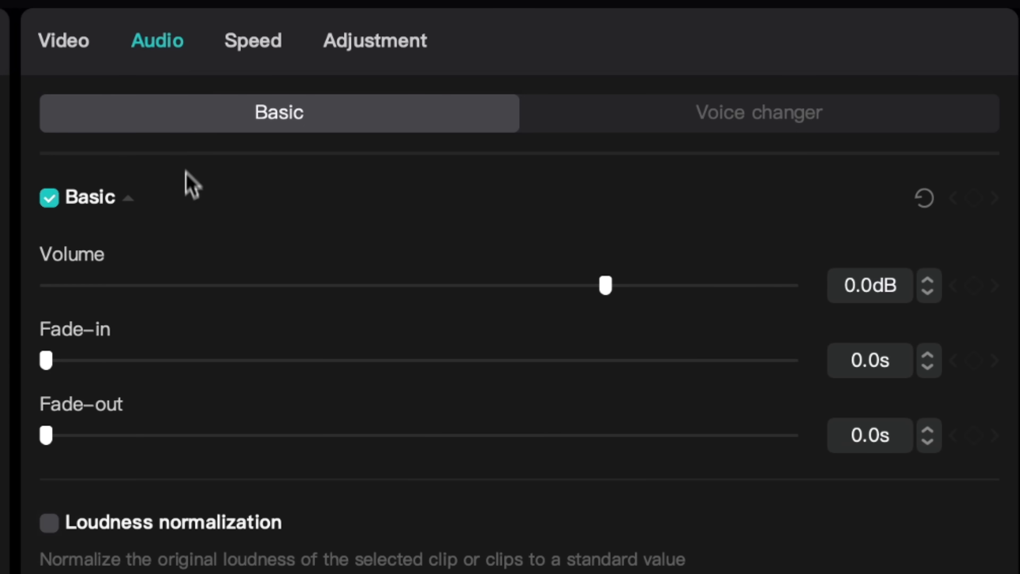
left_click_drag(620, 280, 749, 275)
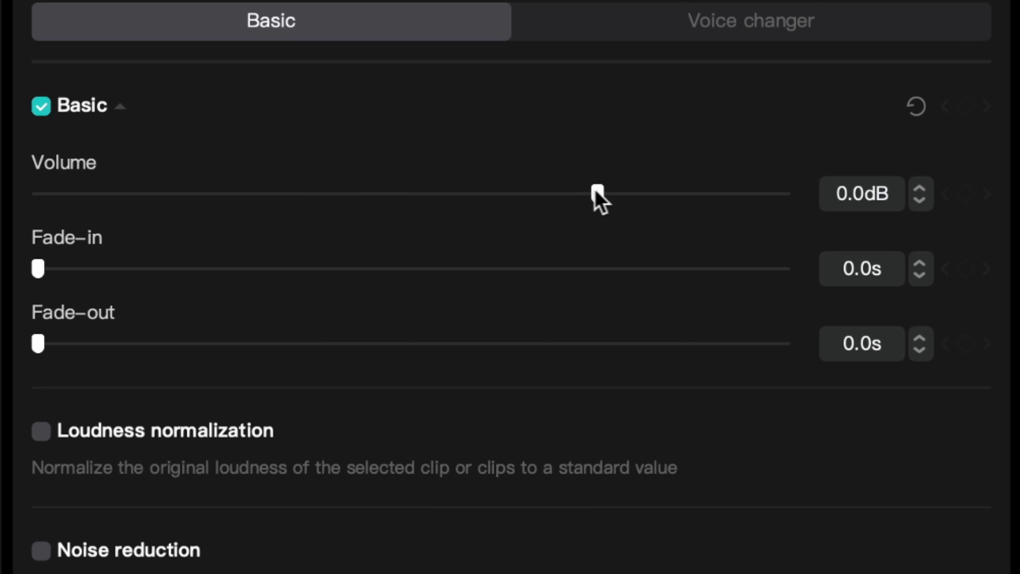
left_click(41, 431)
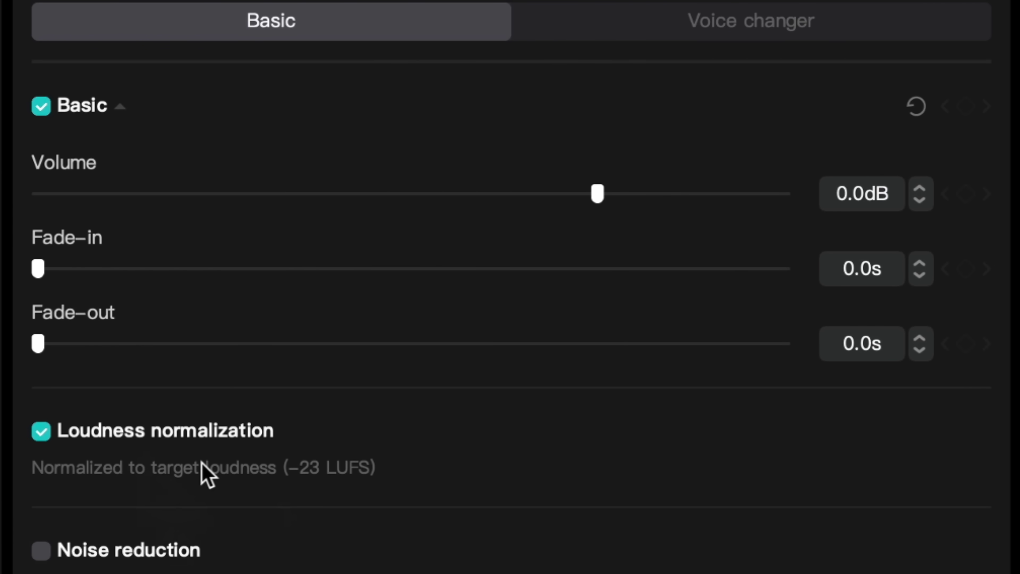
left_click(41, 554)
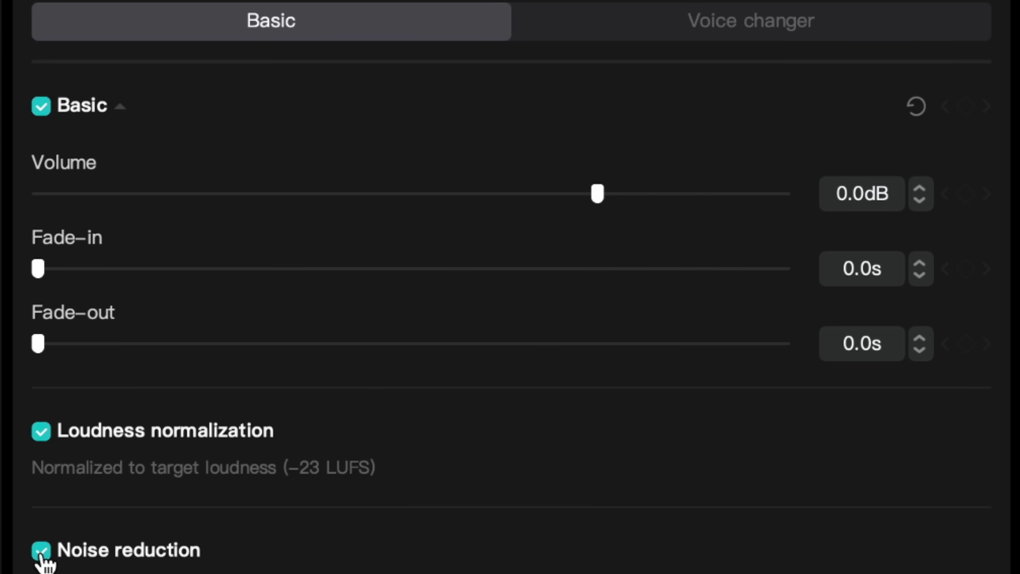
- Examine the normal speed controls and the speed curve presets for the selected clips
left_click(244, 40)
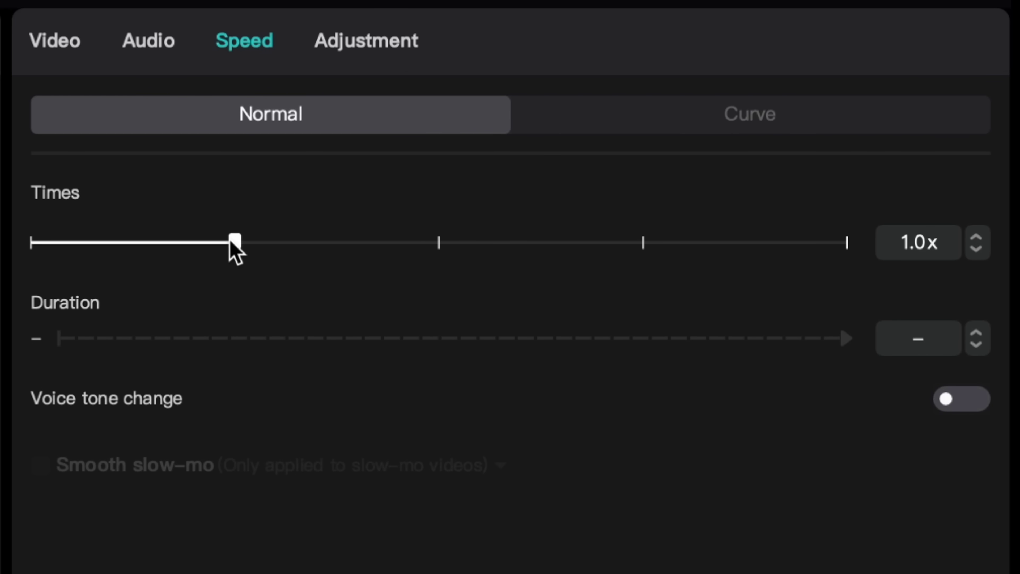
mouse_move(233, 244)
left_mouse_down()
mouse_move(824, 244)
mouse_move(148, 241)
mouse_move(23, 265)
mouse_move(229, 256)
left_mouse_up()
left_click(777, 128)
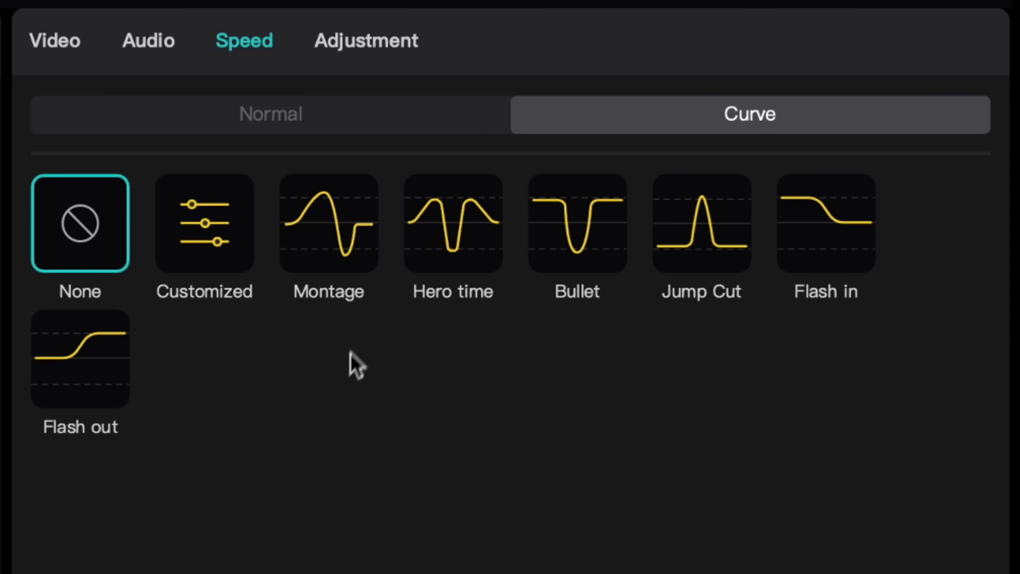
- Color-correct the selected clips with skin tone protection on, Temp -14, Hue -4, Saturation 6, Contrast 4 and Highlight -13
left_click(350, 42)
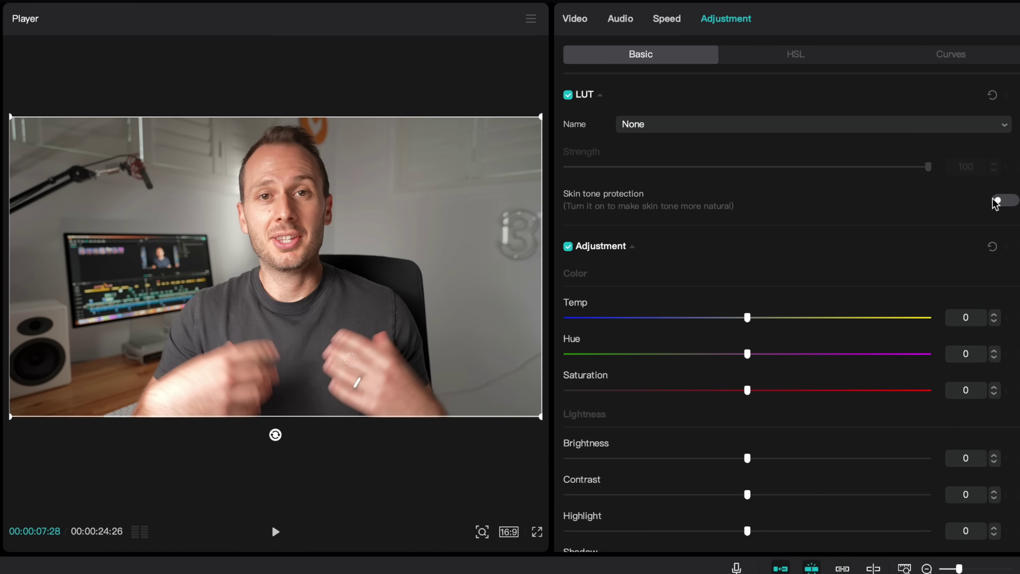
left_click(1002, 201)
scroll(924, 225, "down", 3)
left_click_drag(747, 194, 718, 193)
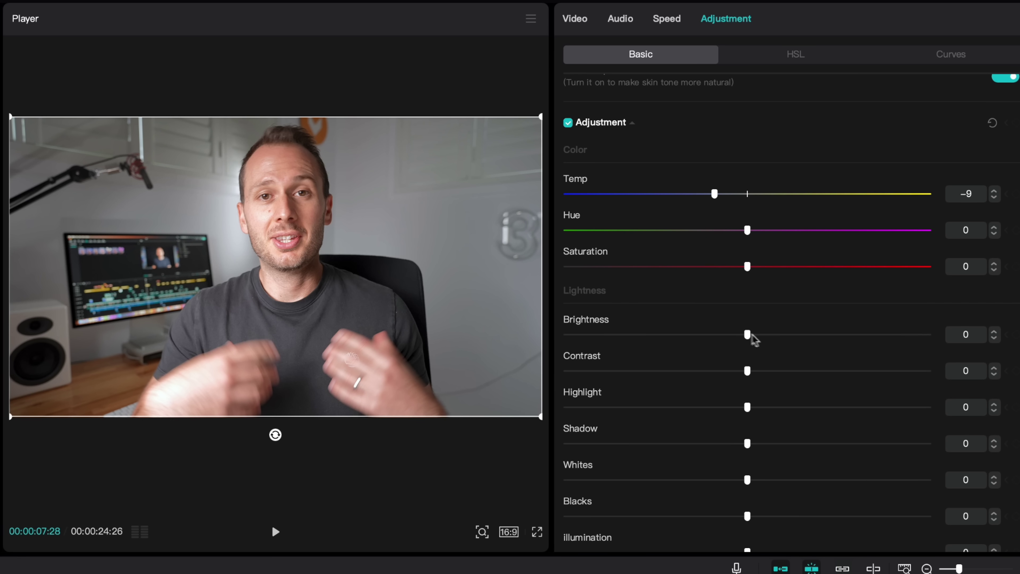
mouse_move(748, 336)
left_mouse_down()
mouse_move(770, 336)
mouse_move(741, 337)
left_mouse_up()
left_click_drag(745, 407, 722, 406)
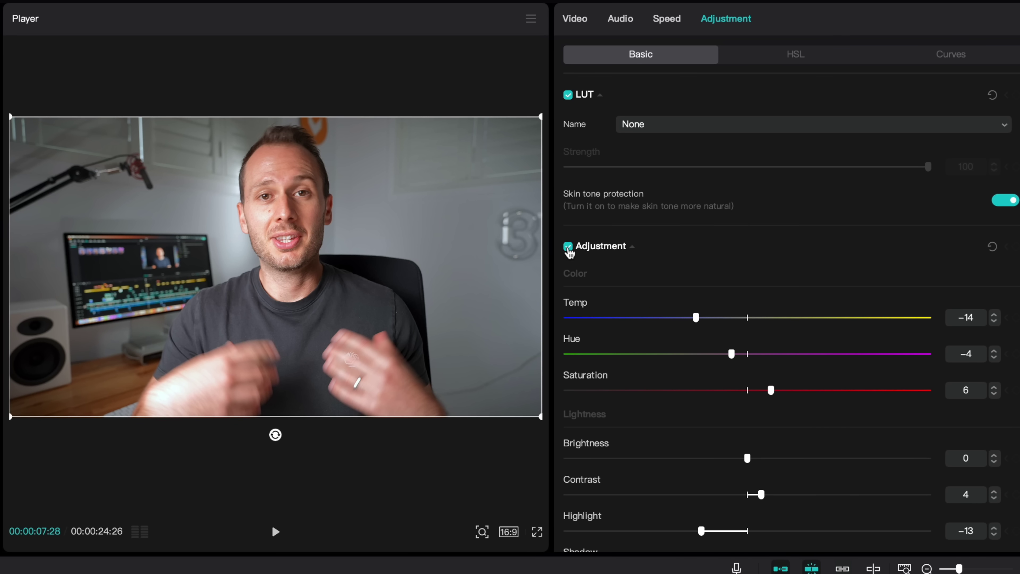
- Compare the selected clips with the color adjustment switched off and on
left_click(568, 247)
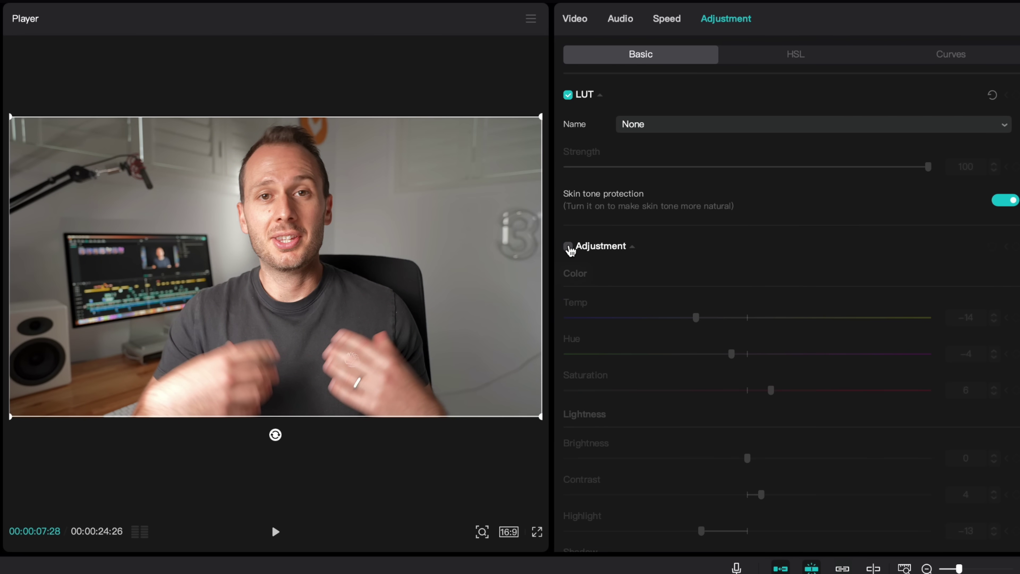
left_click(568, 247)
left_click(679, 317)
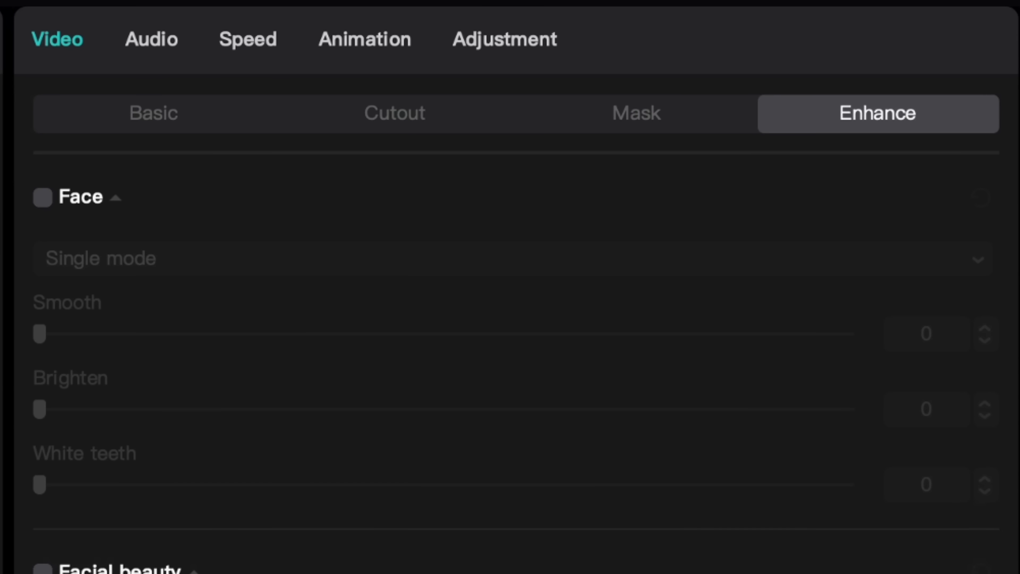
- Give the opening clip a 0.2 s Rock Horizontally In animation and a Rotate Out 2 Out animation
left_click(359, 48)
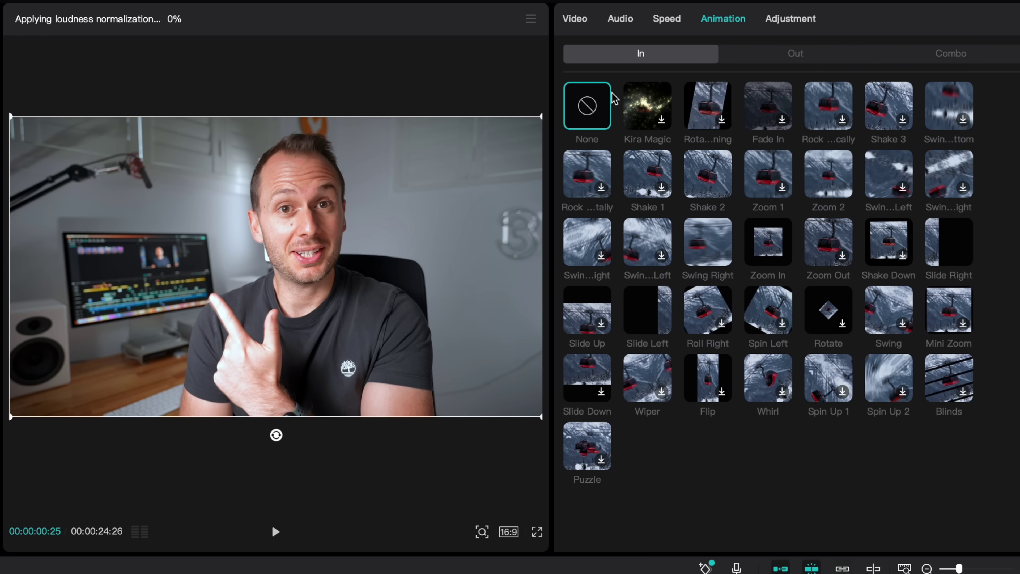
left_click(587, 174)
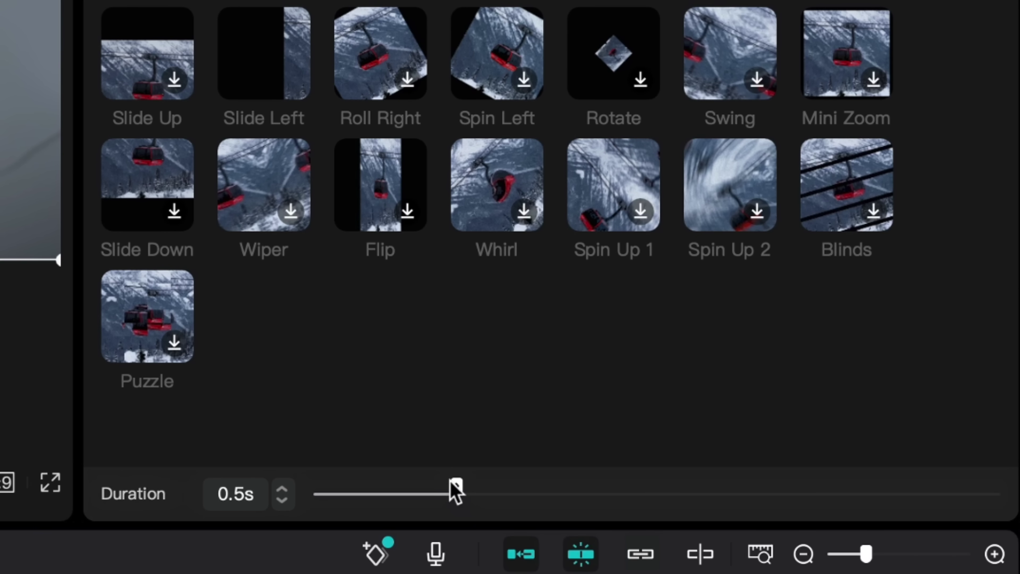
left_click_drag(453, 490, 380, 497)
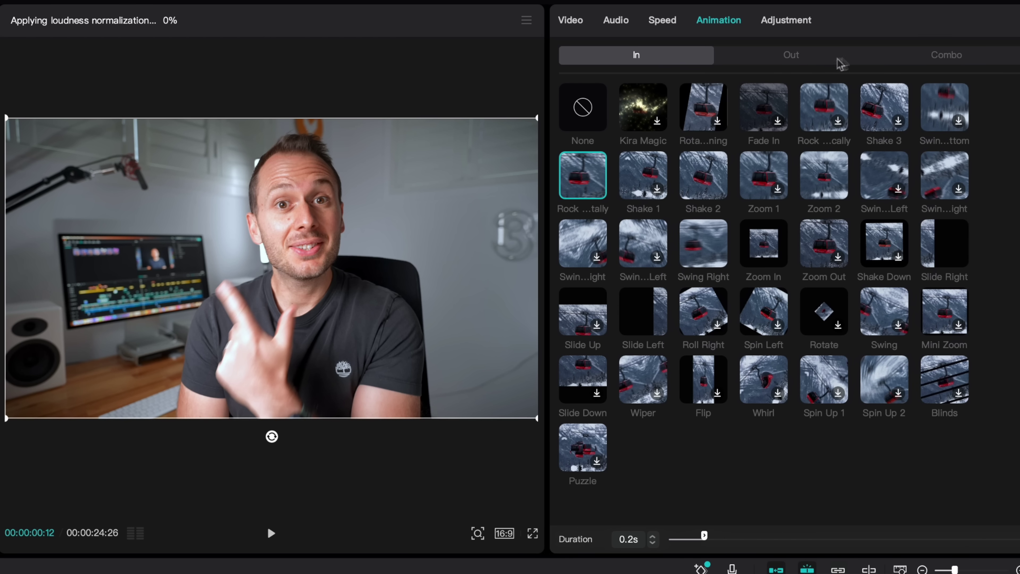
left_click(790, 58)
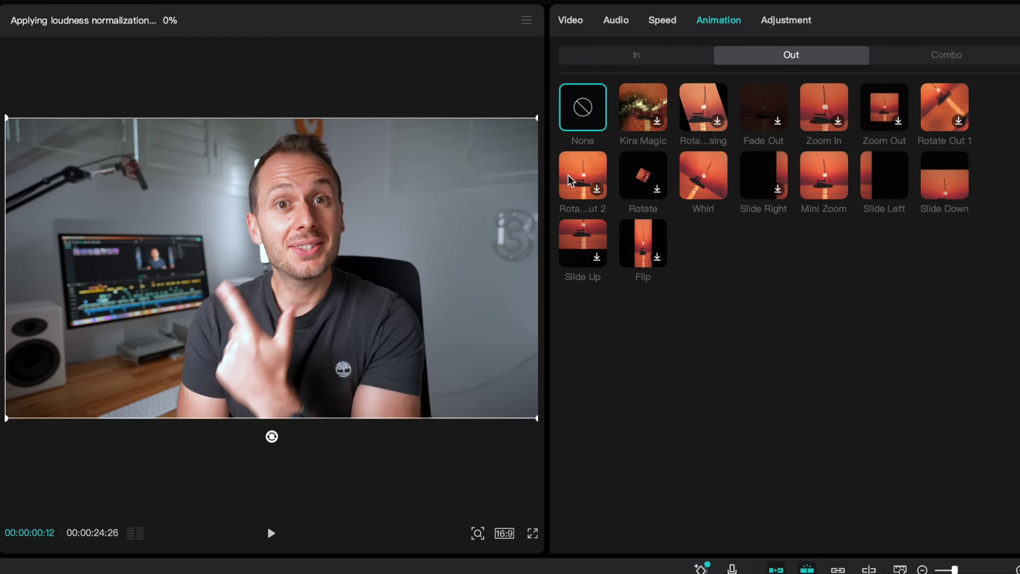
left_click(582, 178)
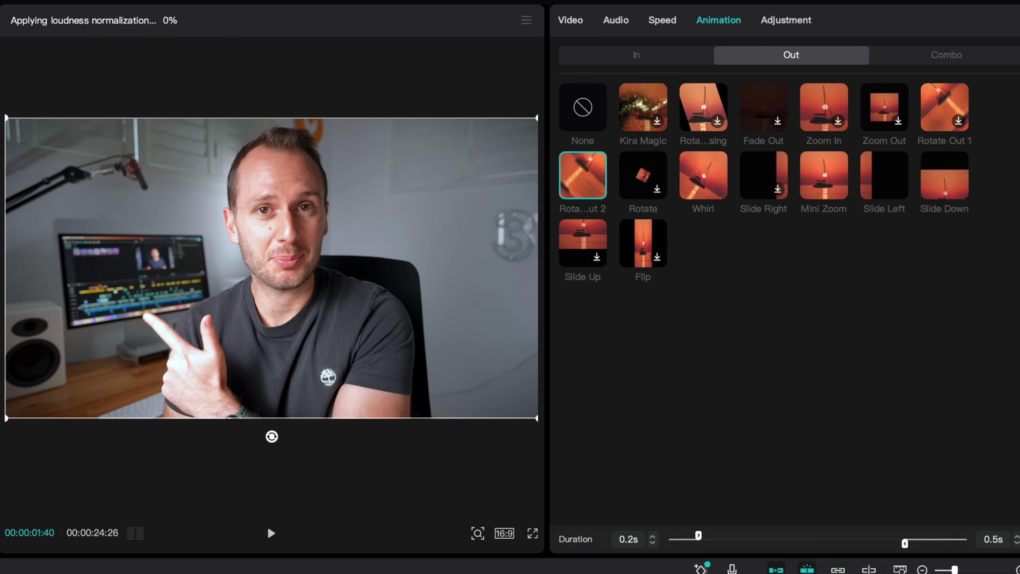
- Apply the Spin Fall combo animation to the opening clip and play it back
left_click(915, 56)
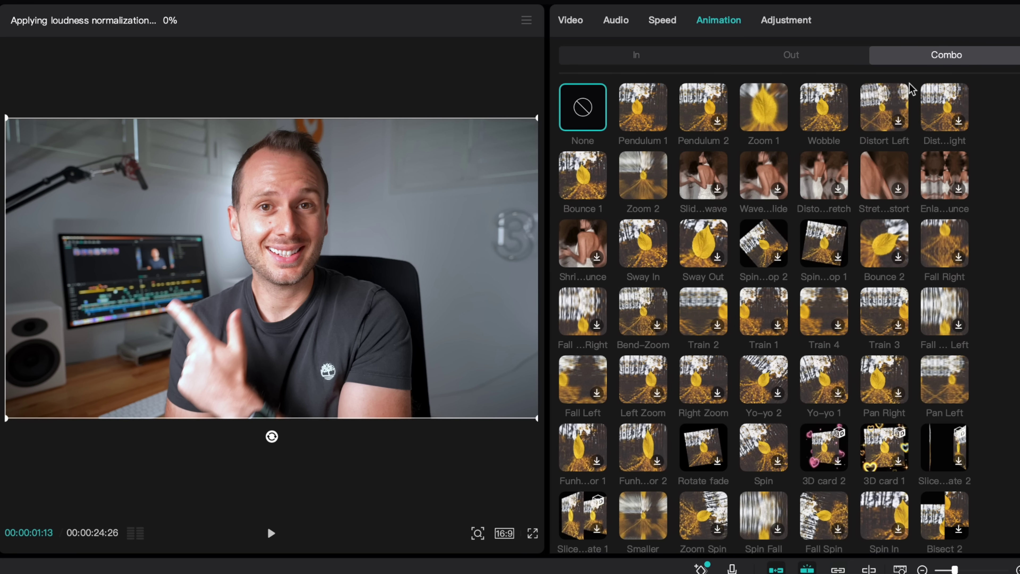
scroll(758, 392, "down", 3)
left_click(758, 392)
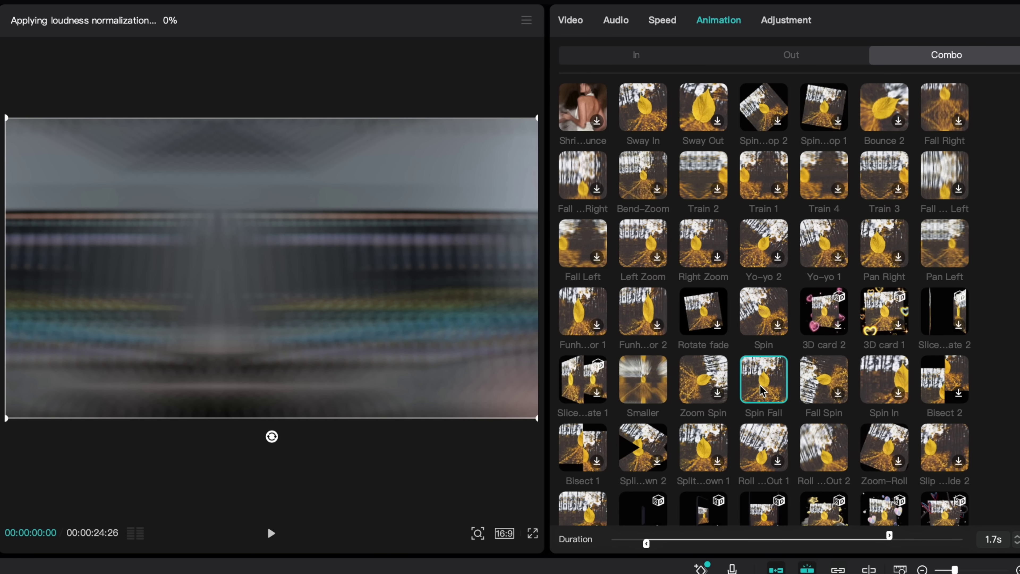
key("space")
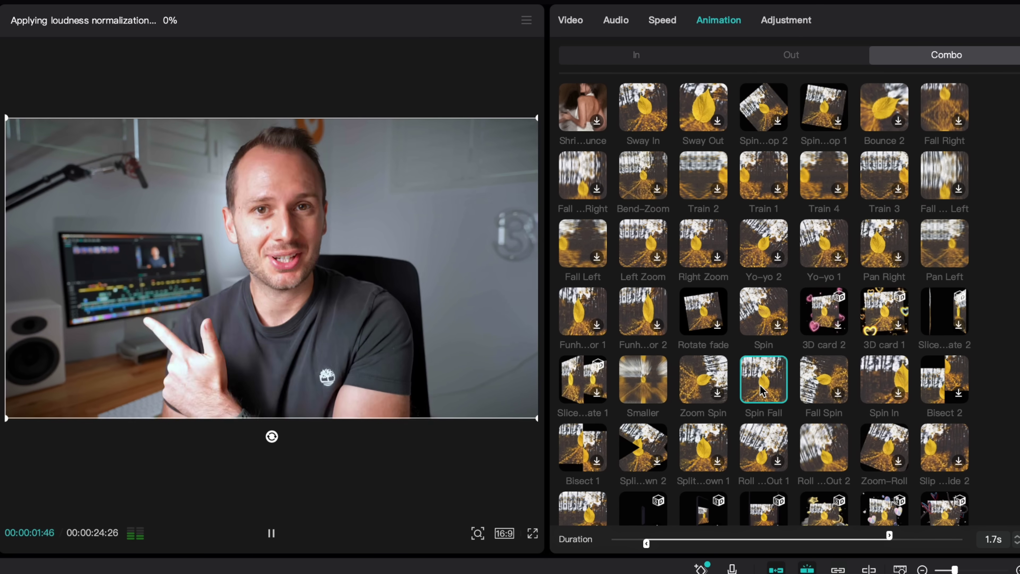
left_click(271, 532)
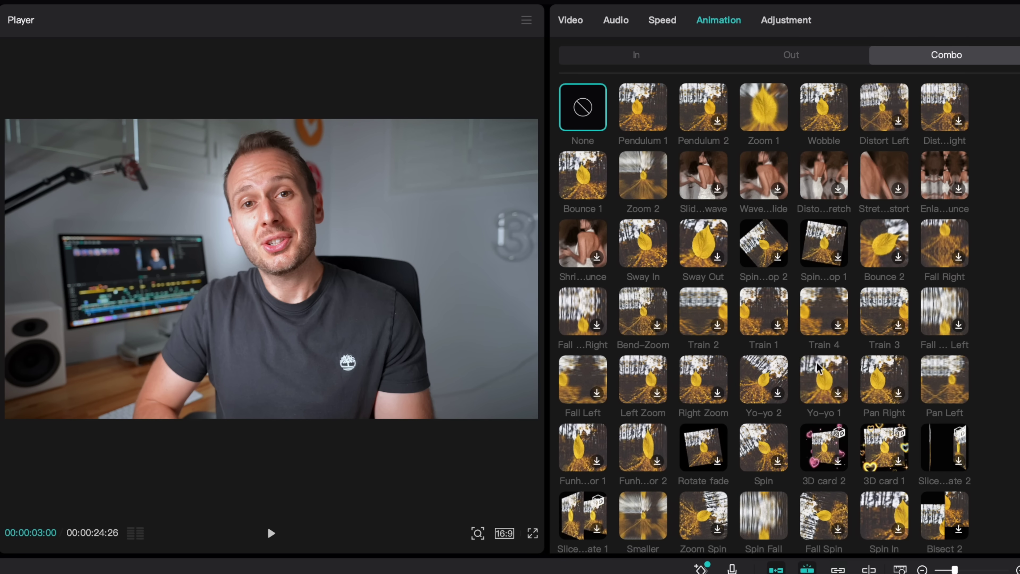
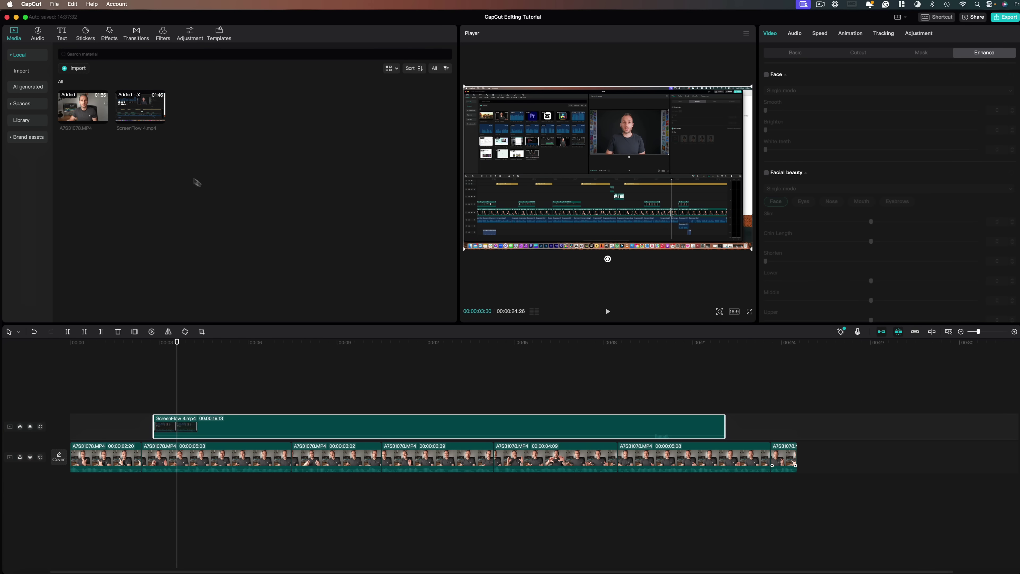
- Shorten the end of the ScreenFlow 4.mp4 overlay clip and scale it up to 188%
left_click_drag(725, 425, 403, 427)
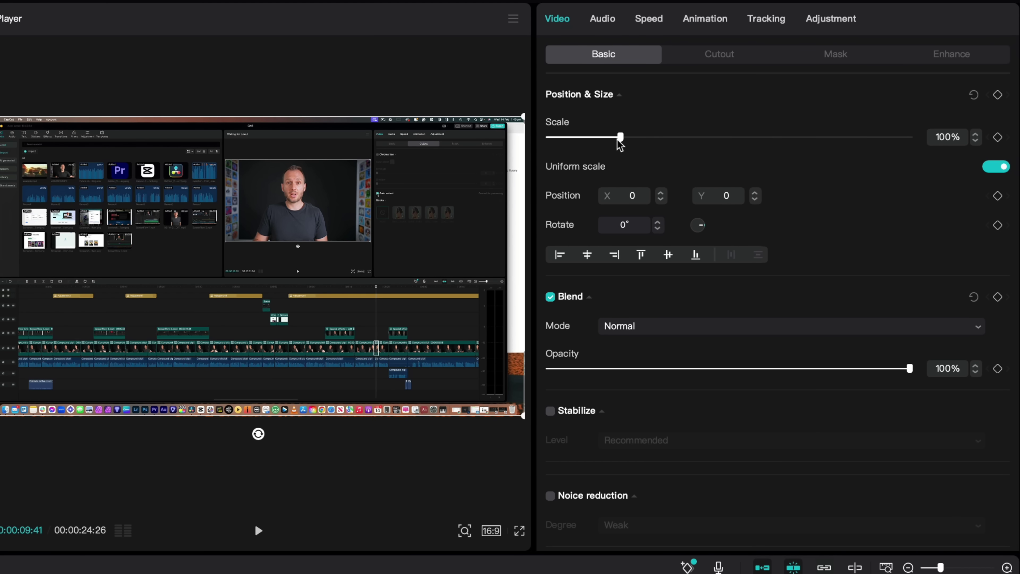
left_click_drag(619, 138, 683, 138)
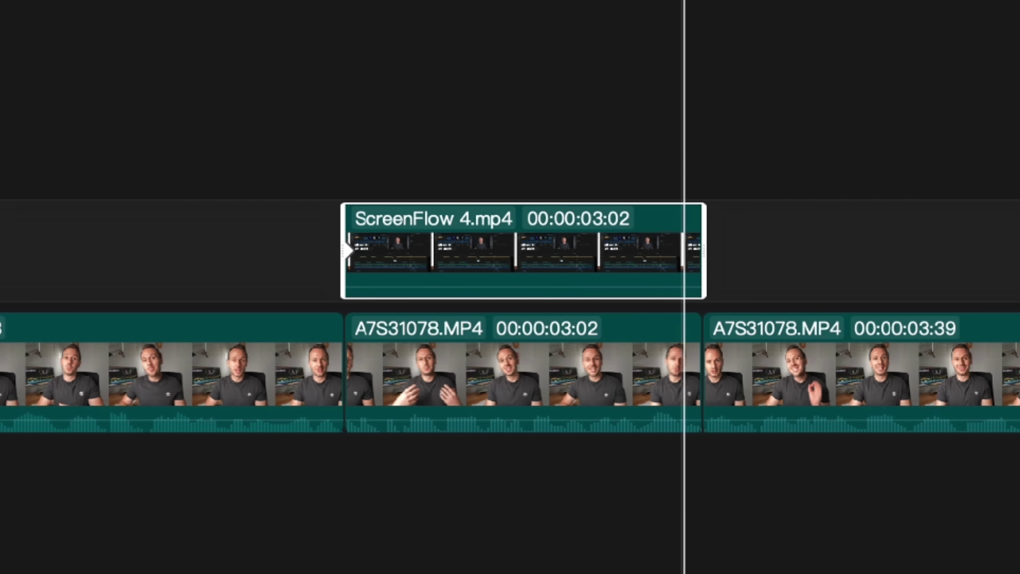
- Keyframe a leftward position shift at the end of the screen recording overlay and play the pan from its start
key("Left")
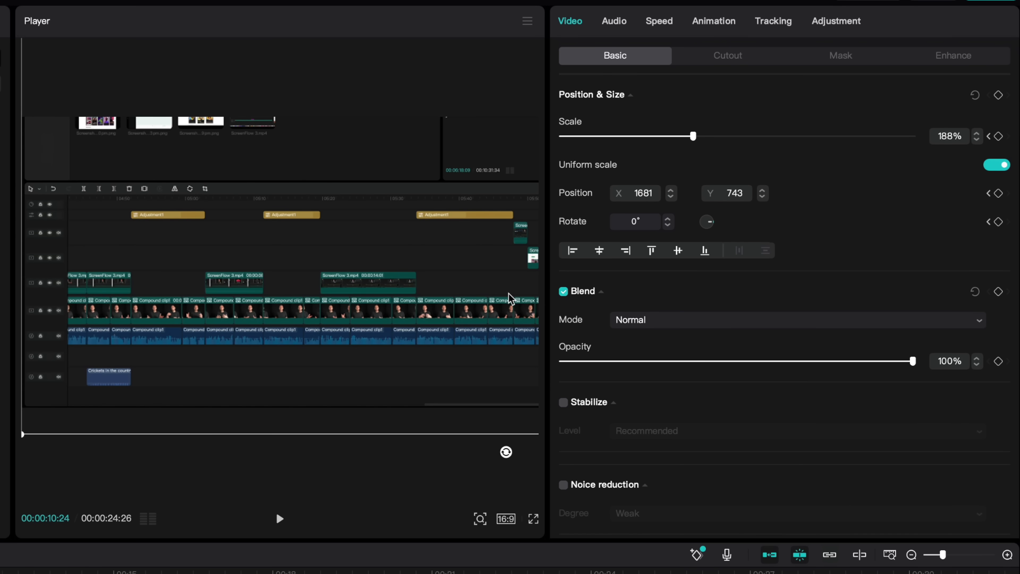
left_click_drag(509, 297, 86, 300)
left_click_drag(392, 342, 293, 344)
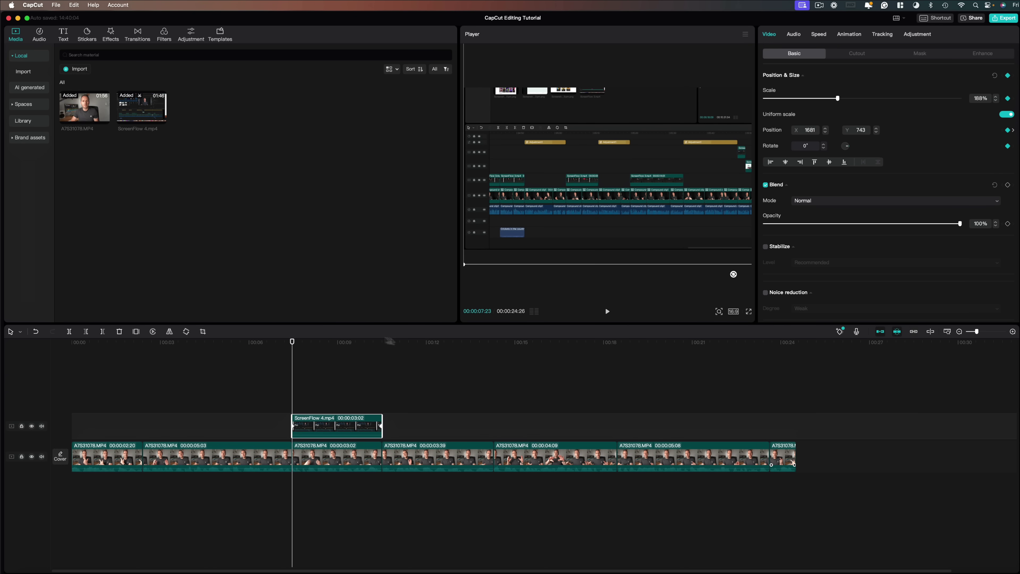
key("space")
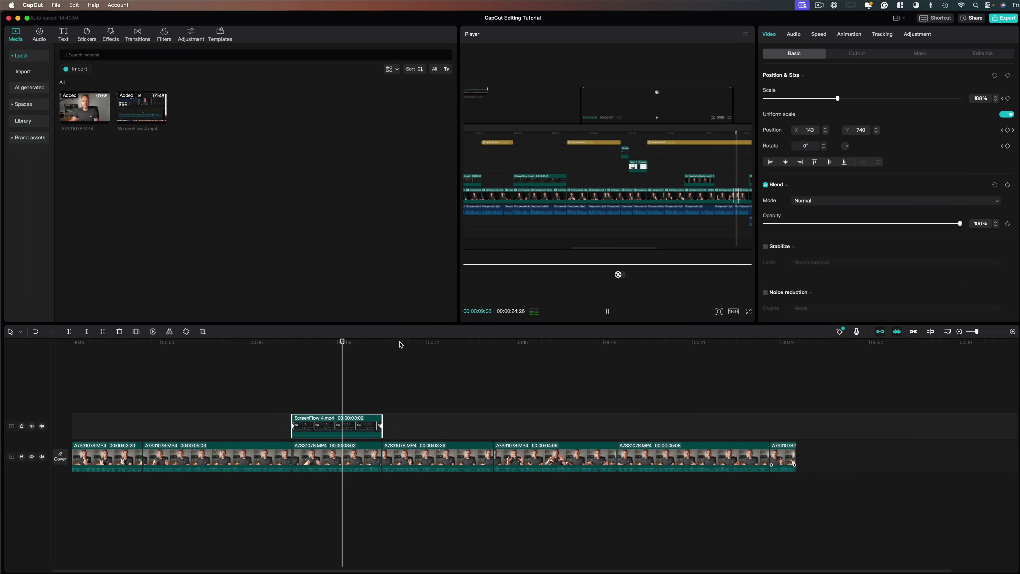
key("space")
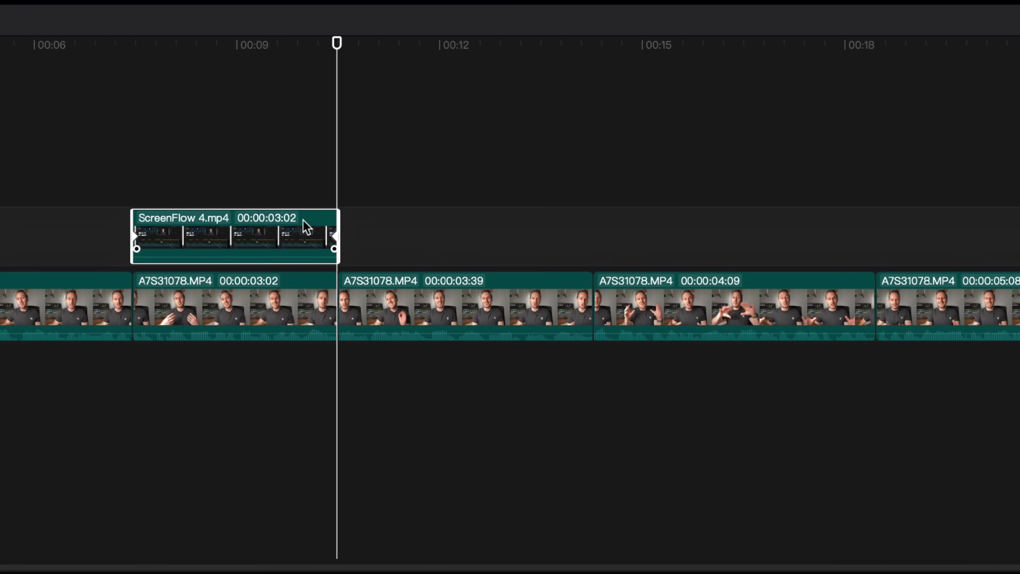
- Examine the overlay's position keyframes on the timeline and review its panning motion near the end
scroll(303, 225, "up", 5)
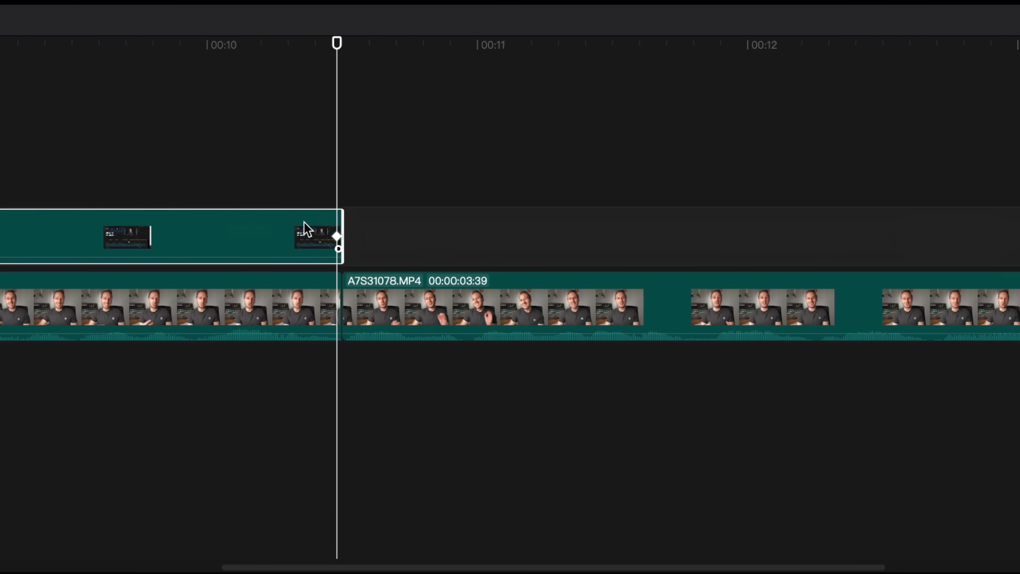
scroll(433, 110, "left", 5)
scroll(437, 117, "left", 5)
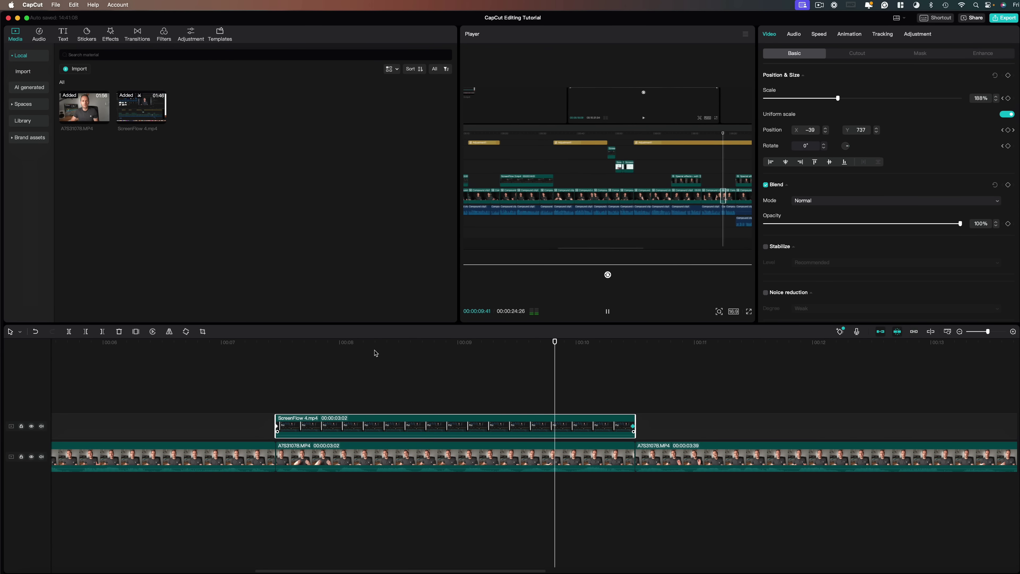
key("space")
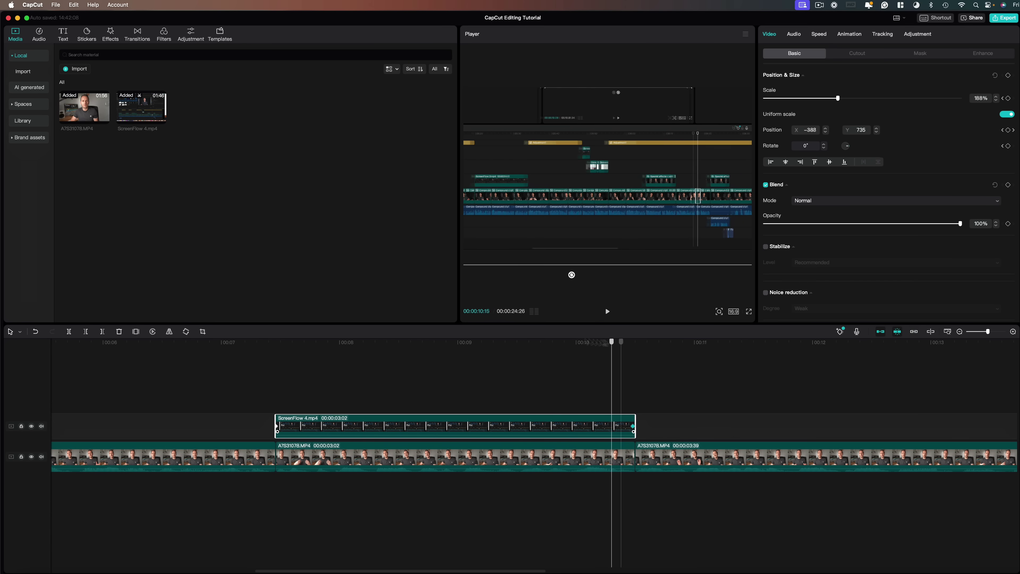
left_click_drag(605, 343, 617, 364)
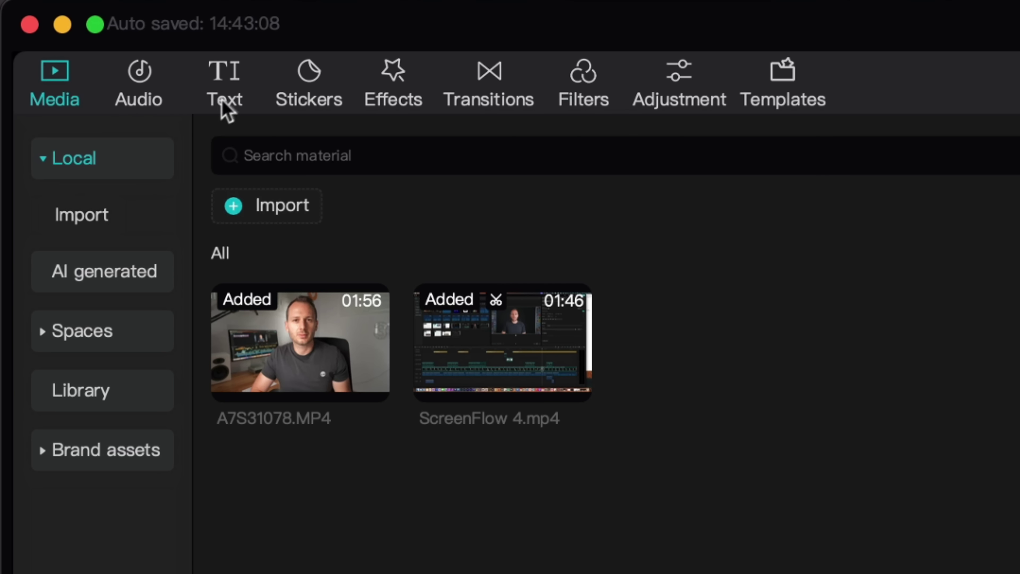
- Add a default text title above the start of the opening clip, extend its duration and make it read THIS
left_click(233, 107)
mouse_move(273, 228)
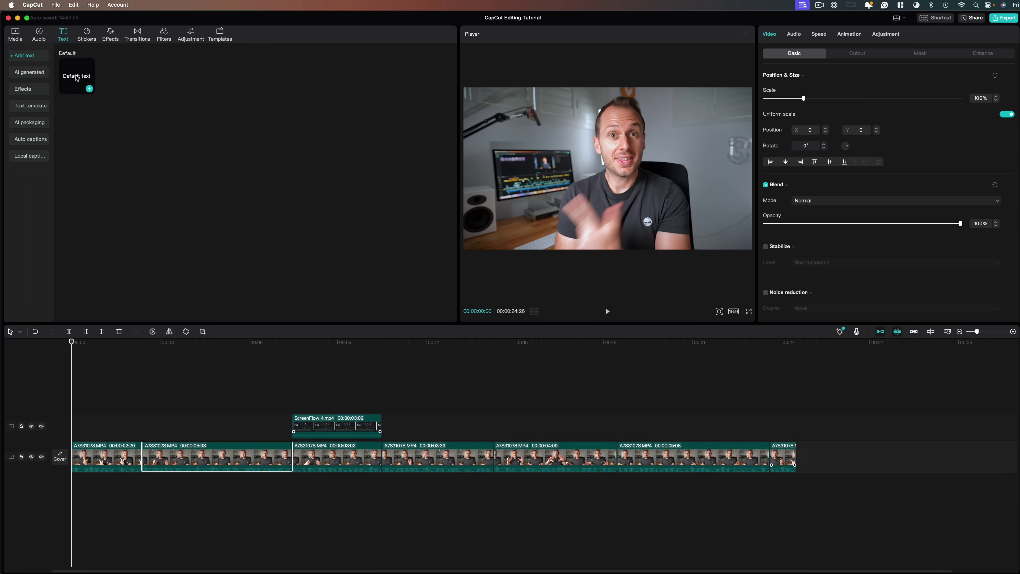
left_click_drag(77, 78, 70, 409)
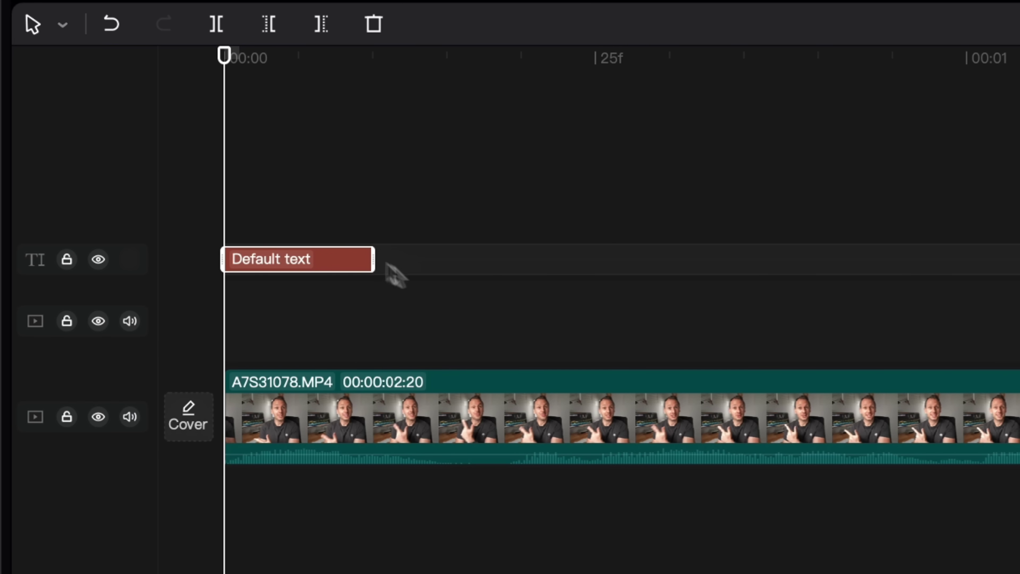
left_click_drag(368, 253, 466, 257)
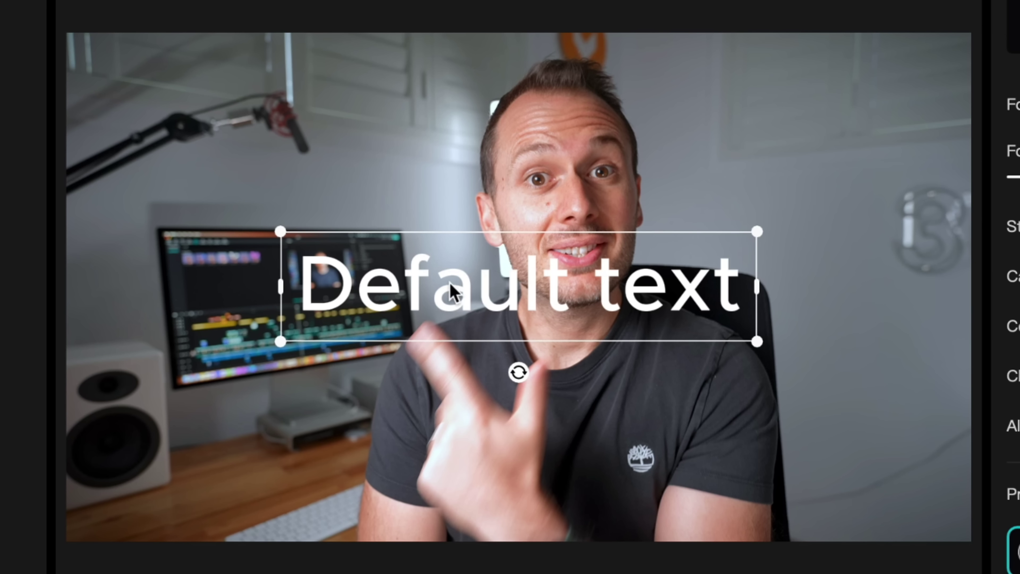
double_click(450, 282)
type("THIS")
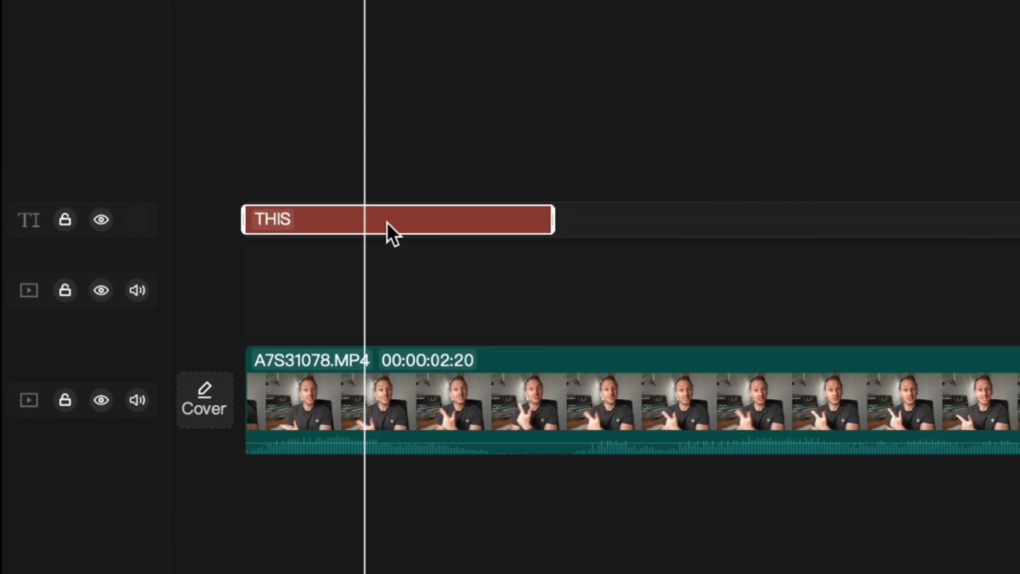
- Place two copies of the THIS title on the text track, one directly after the original and one further along
left_click_drag(386, 230, 698, 224)
left_click(960, 221)
key("ctrl+v")
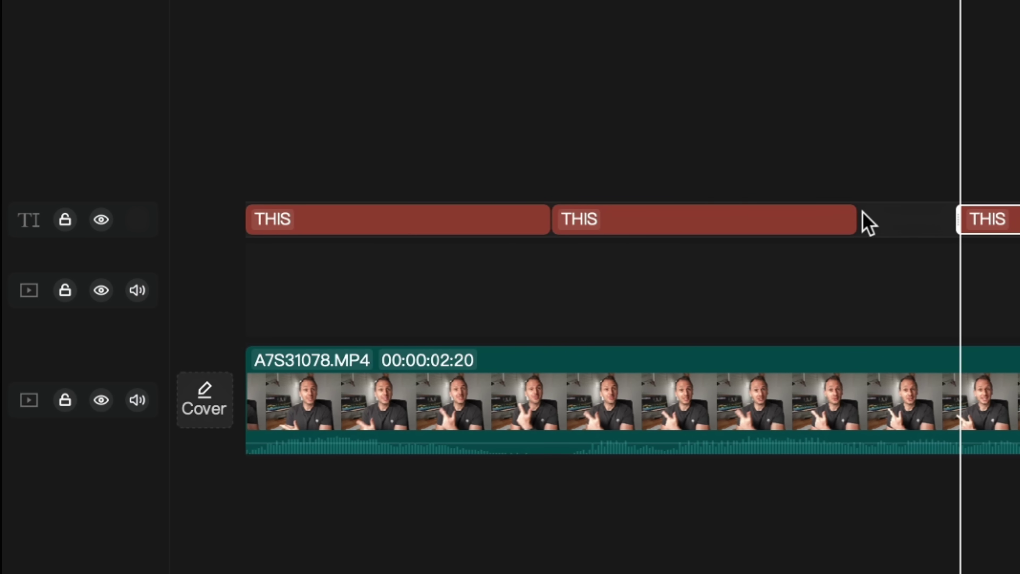
- Extend the second title until it meets the third and change its text to VIDEO
left_click_drag(853, 218, 963, 221)
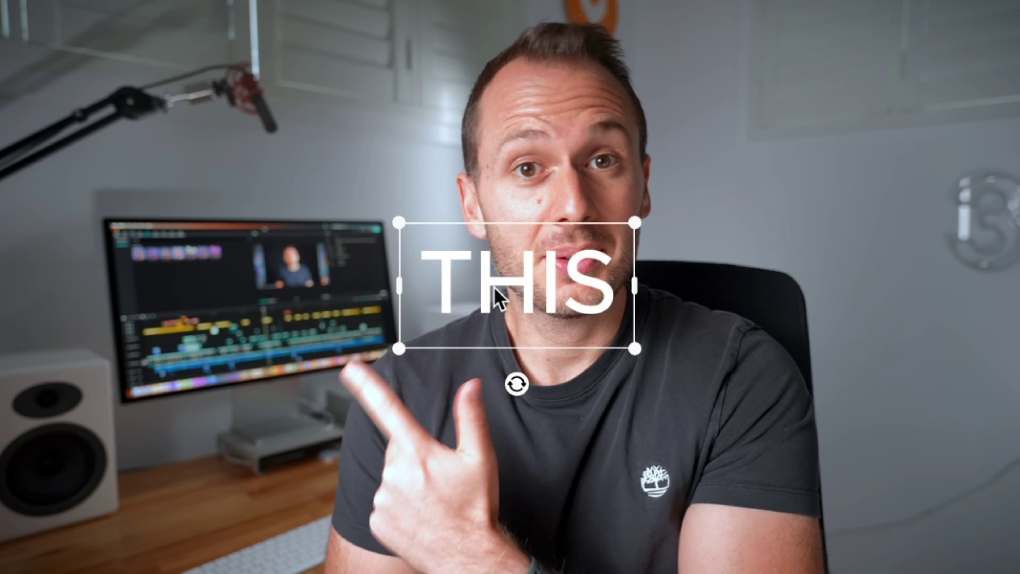
double_click(495, 281)
type("VIDEO")
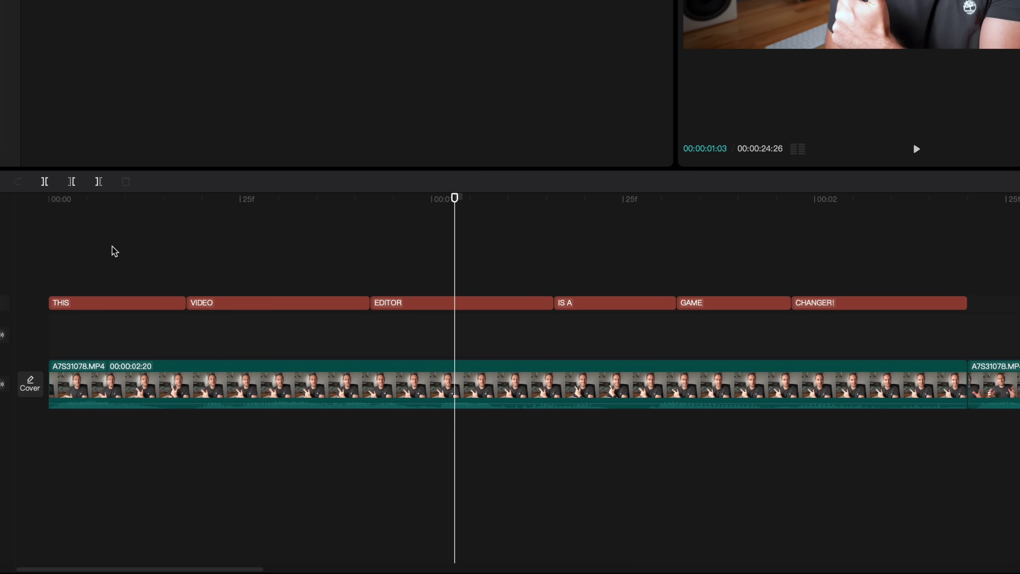
- Select all the word titles on the text track and set their font size to 28
left_click_drag(101, 252, 911, 310)
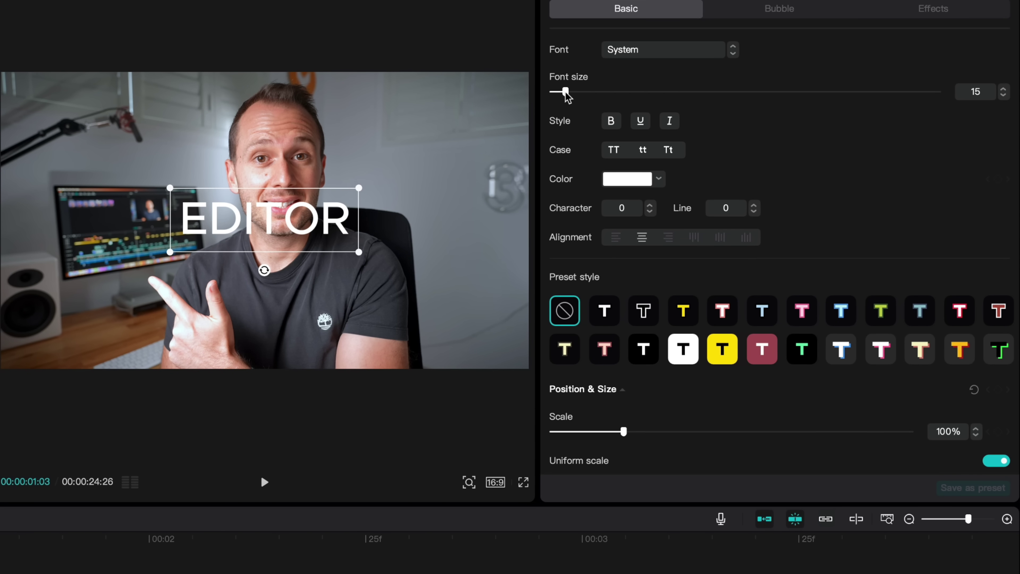
left_click_drag(566, 94, 583, 95)
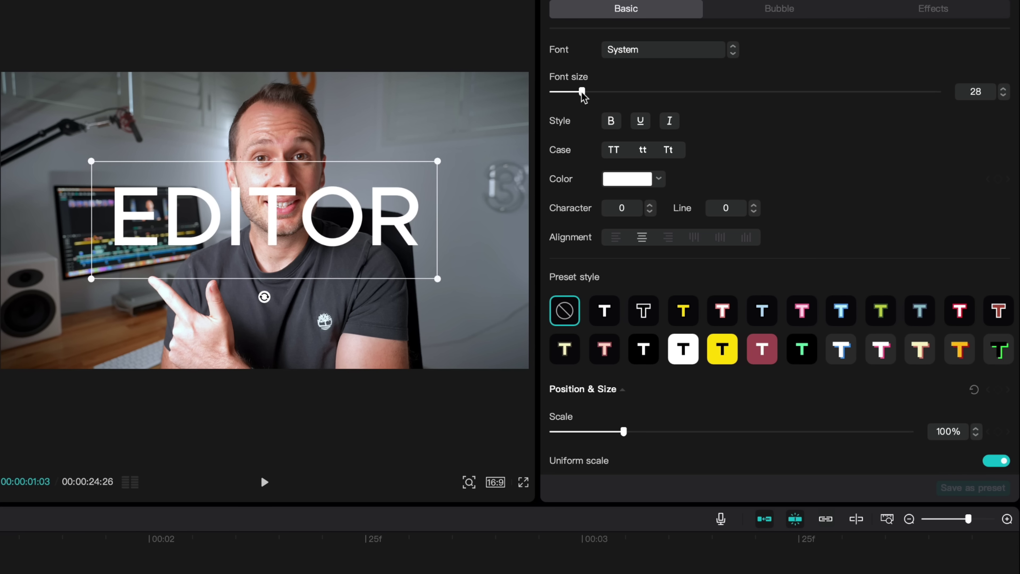
- Try several preset text styles on the selected titles, including yellow with black outline and light green, and return to no preset
scroll(643, 208, "down", 3)
left_click(644, 208)
left_click(682, 204)
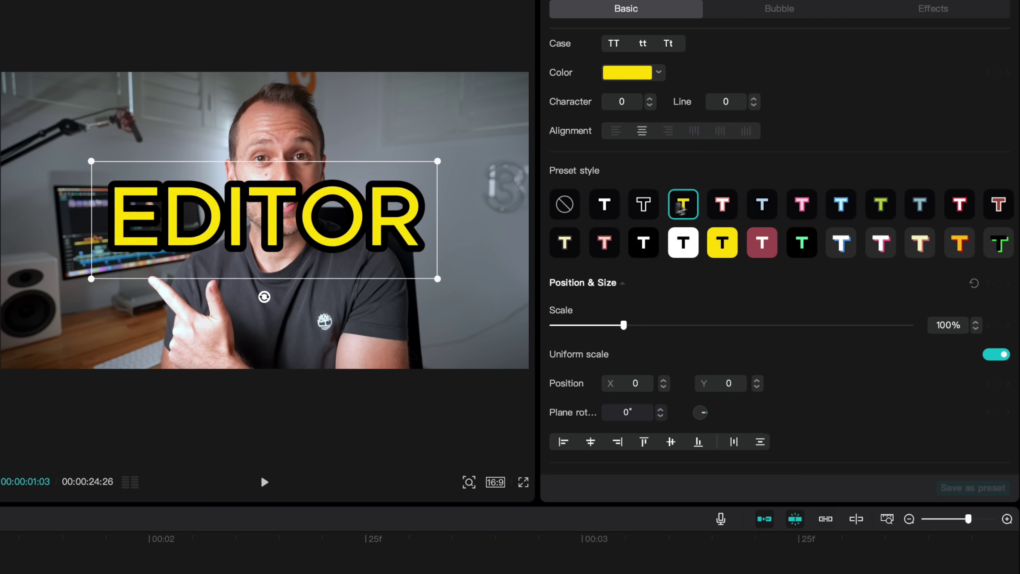
left_click(762, 204)
left_click(802, 204)
left_click(841, 204)
left_click(880, 204)
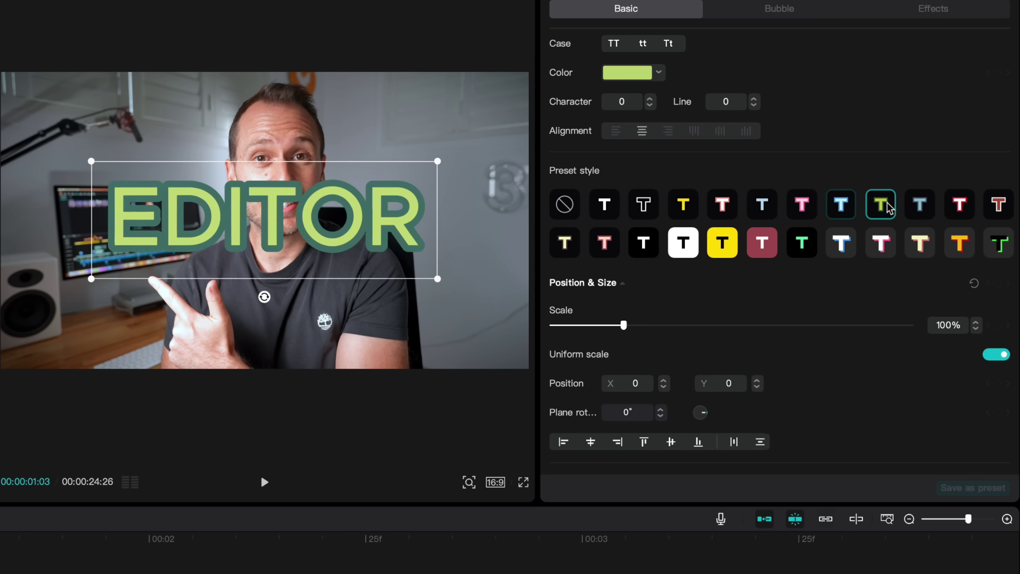
left_click(564, 204)
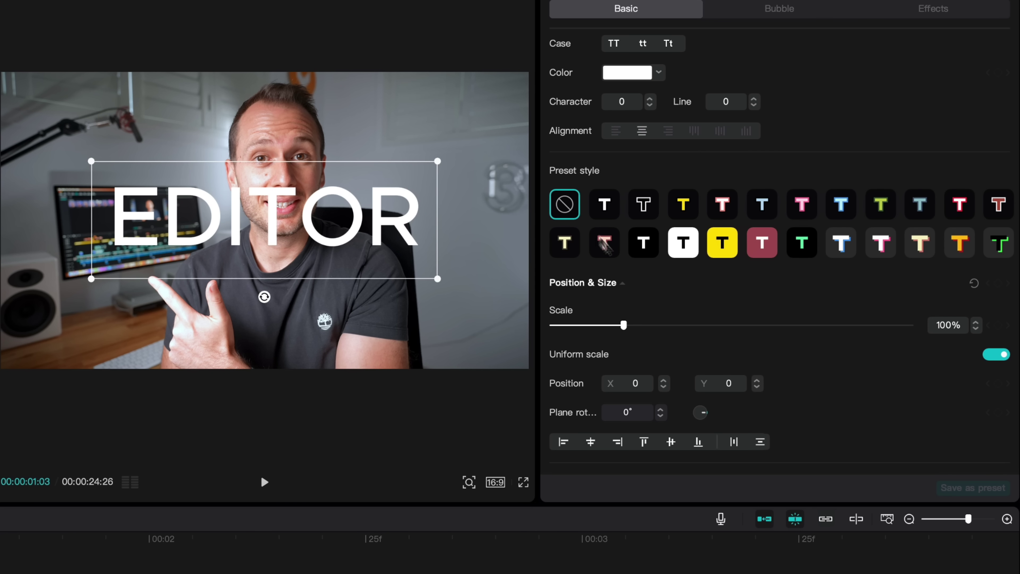
scroll(734, 57, "up", 3)
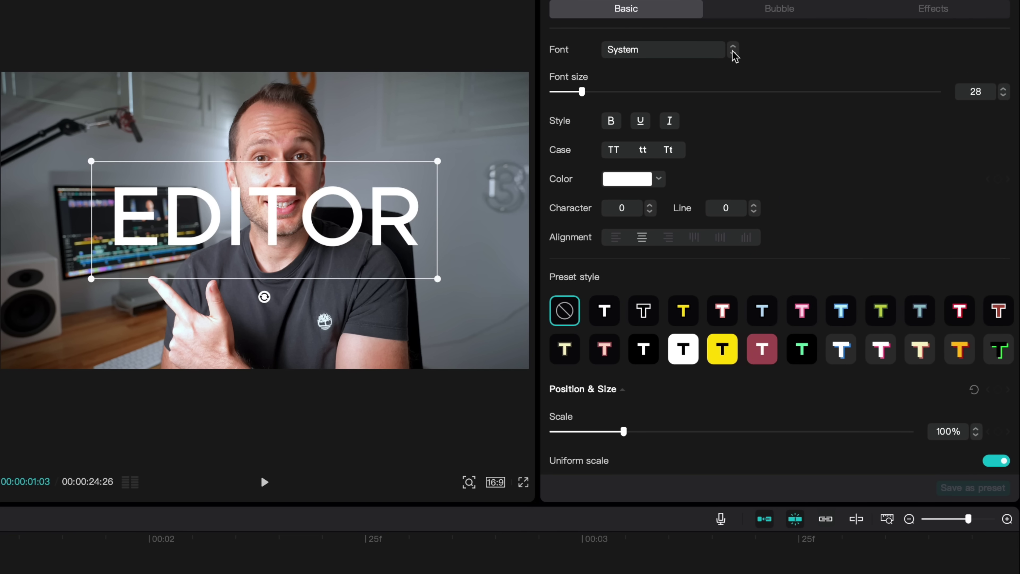
- Change the font of the selected word titles to Bungee-Regular and move them to the lower part of the frame
left_click(734, 57)
left_click(673, 295)
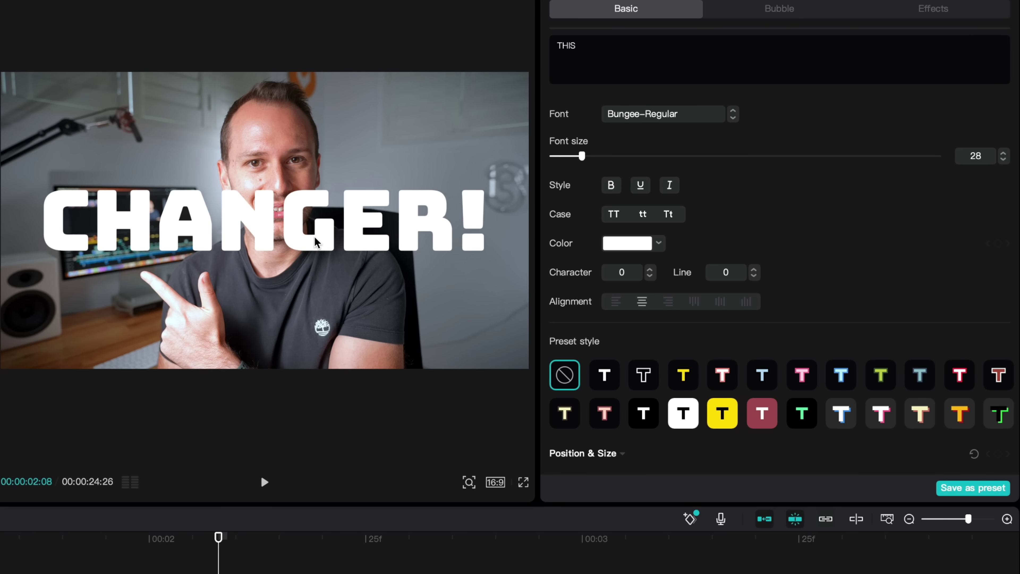
left_click_drag(335, 241, 317, 331)
- Try rotating and resizing the CHANGER! title in the preview, keeping it level and at its original size
left_click_drag(264, 385, 291, 381)
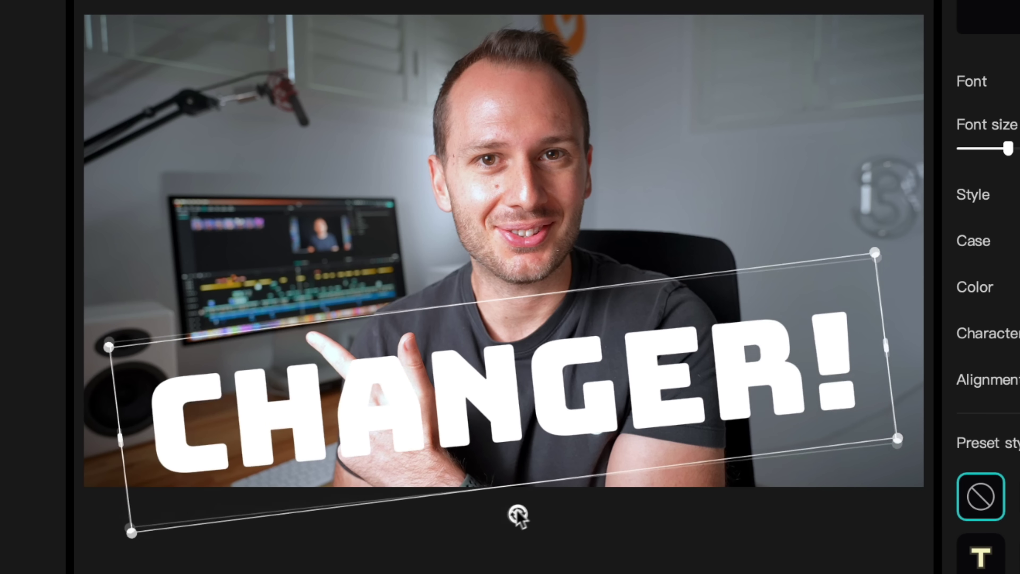
left_click_drag(540, 517, 507, 518)
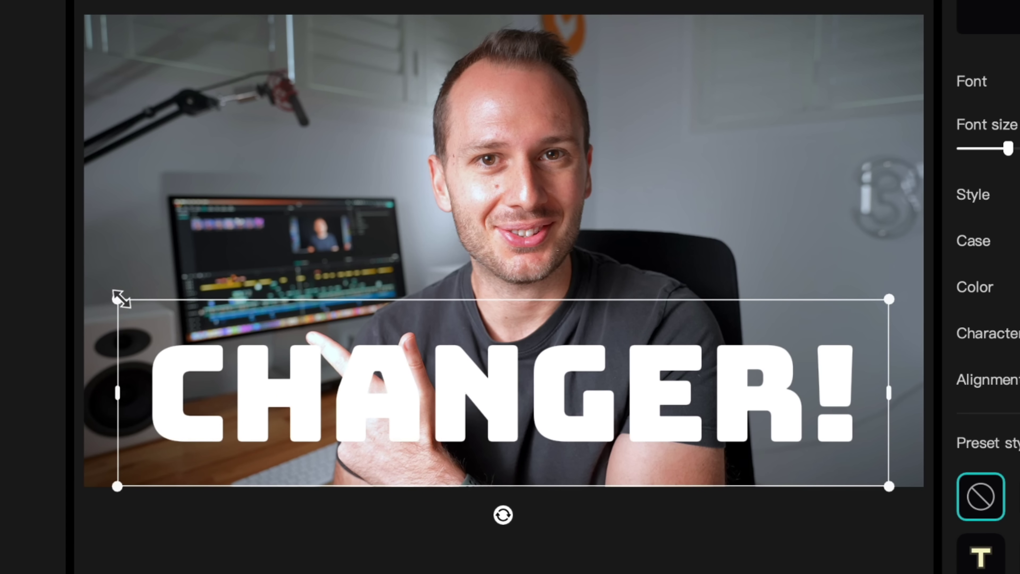
left_click_drag(98, 279, 80, 303)
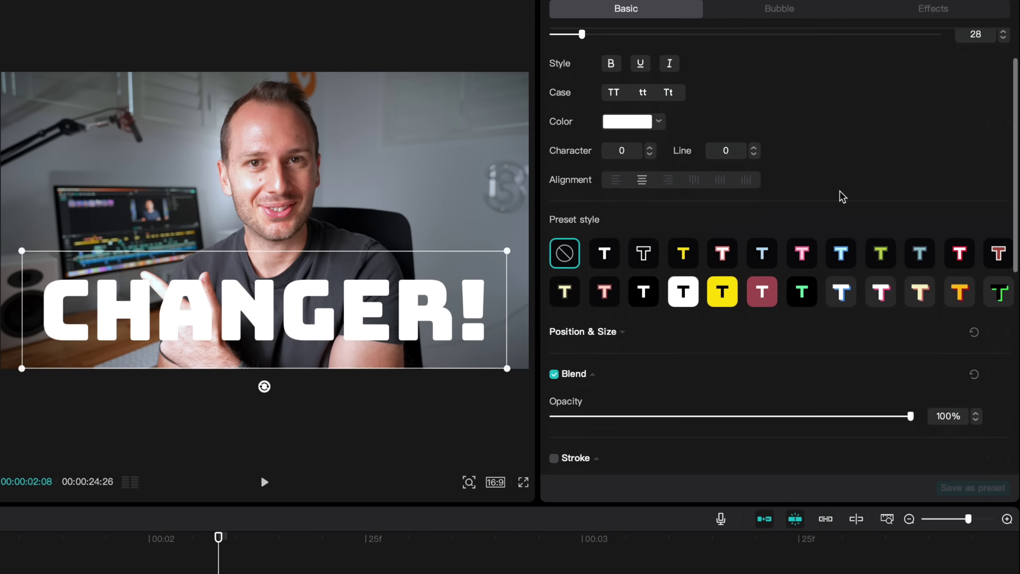
- Try a black stroke with thickness 40 on the titles, play them back and remove the stroke
scroll(840, 197, "down", 5)
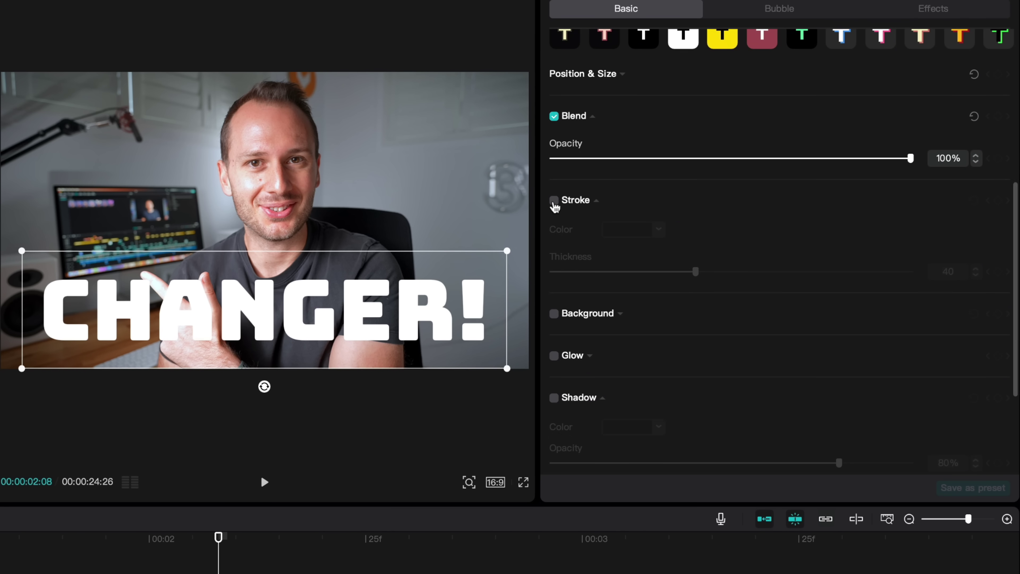
left_click(554, 201)
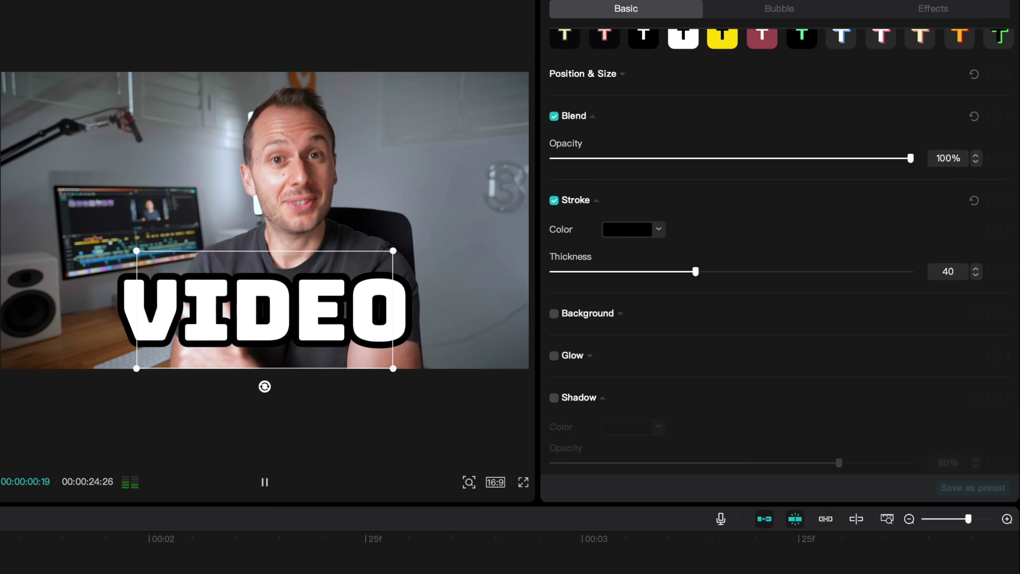
key("space")
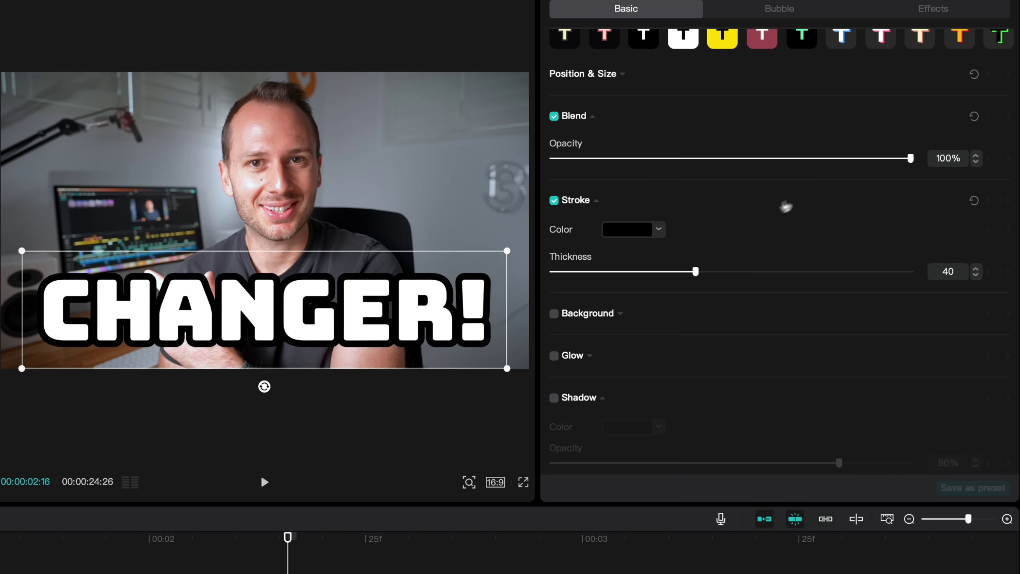
left_click(555, 200)
- Add a black background to the titles with 34% corner rounding, 0% height and a reduced width
left_click(554, 313)
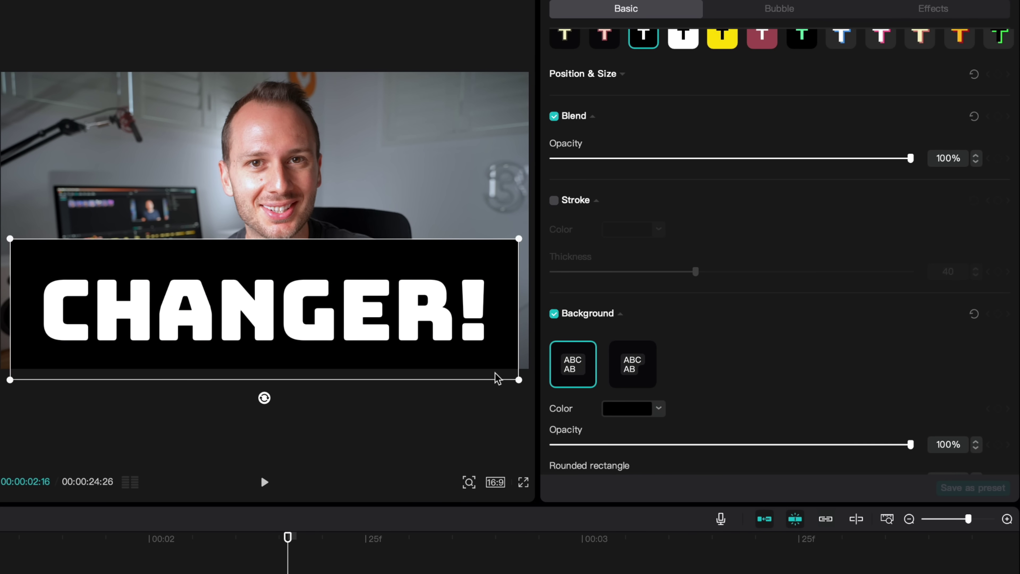
scroll(830, 353, "down", 6)
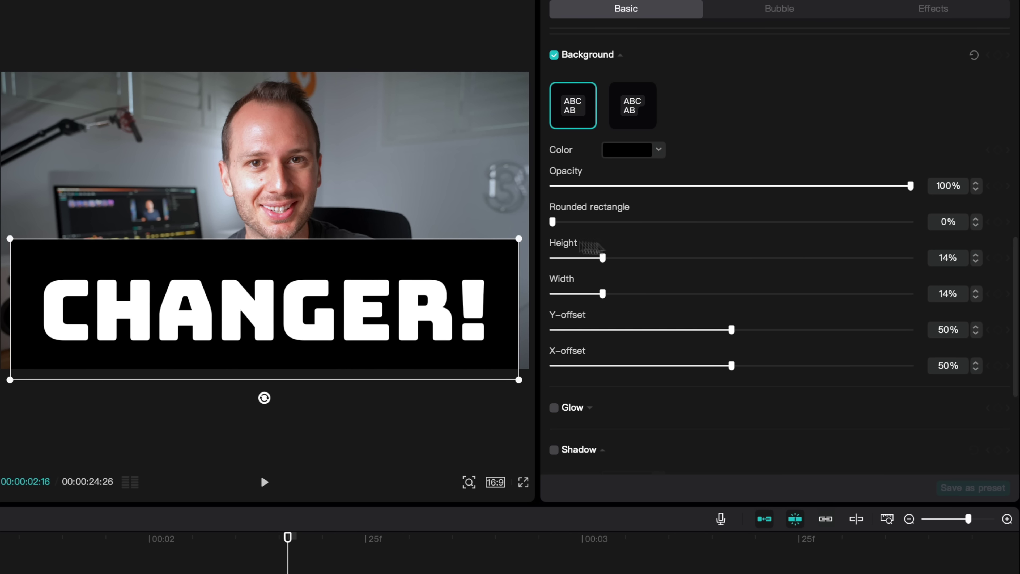
left_click_drag(910, 186, 965, 194)
left_click_drag(553, 221, 676, 221)
left_click_drag(603, 258, 486, 255)
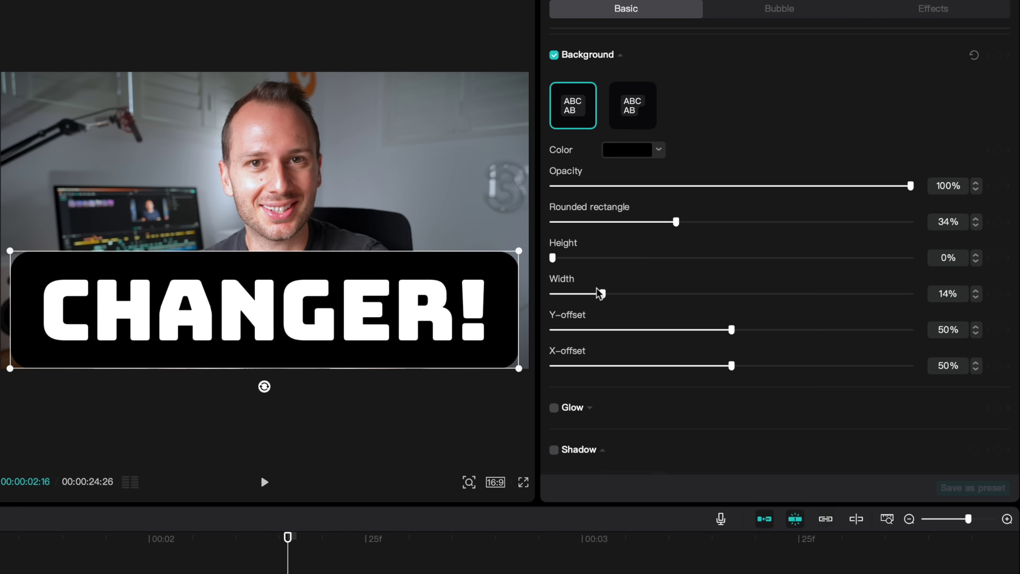
left_click_drag(603, 294, 552, 293)
left_click_drag(731, 330, 756, 330)
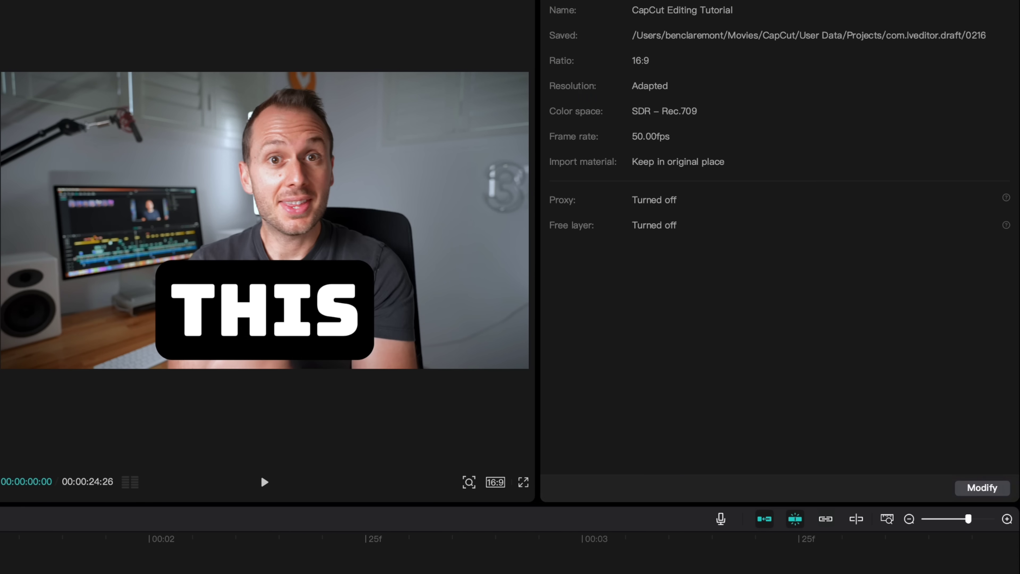
- Play back the word titles and reduce the font size of the CHANGER! title with the exploding-head emoji to 18
key("space")
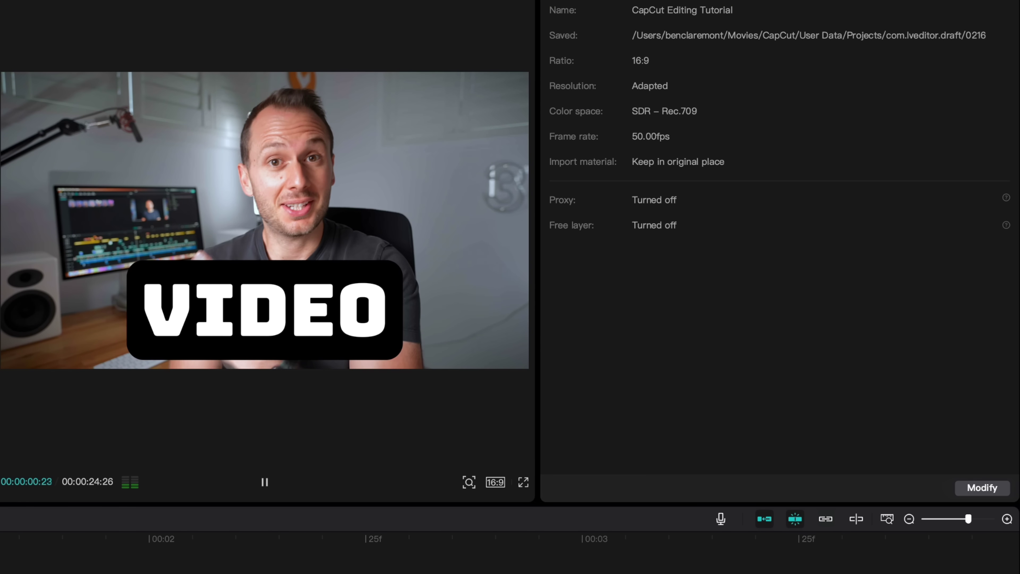
left_click(261, 478)
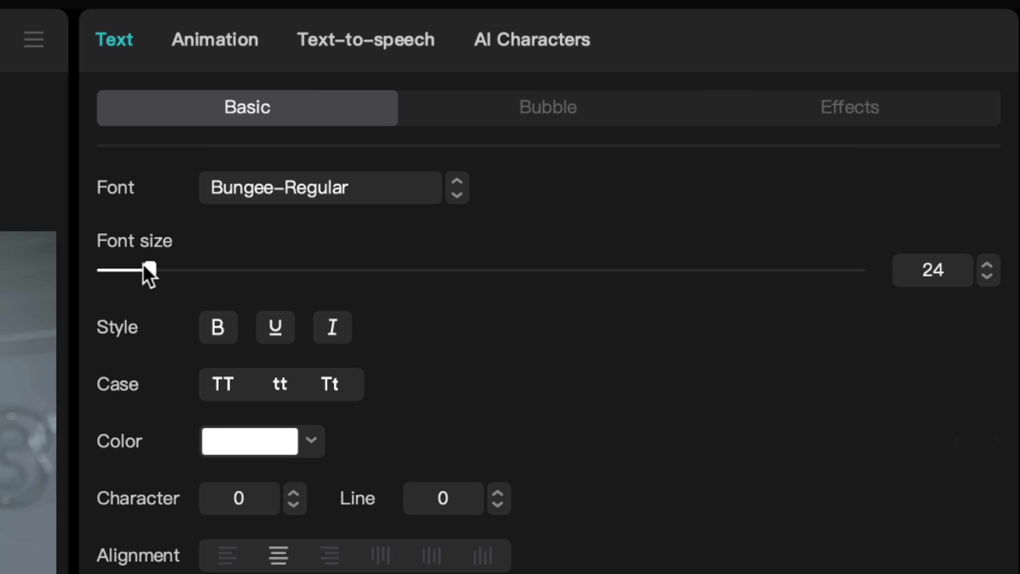
left_click_drag(574, 95, 569, 95)
mouse_move(136, 275)
left_mouse_down()
mouse_move(125, 270)
mouse_move(137, 270)
left_mouse_up()
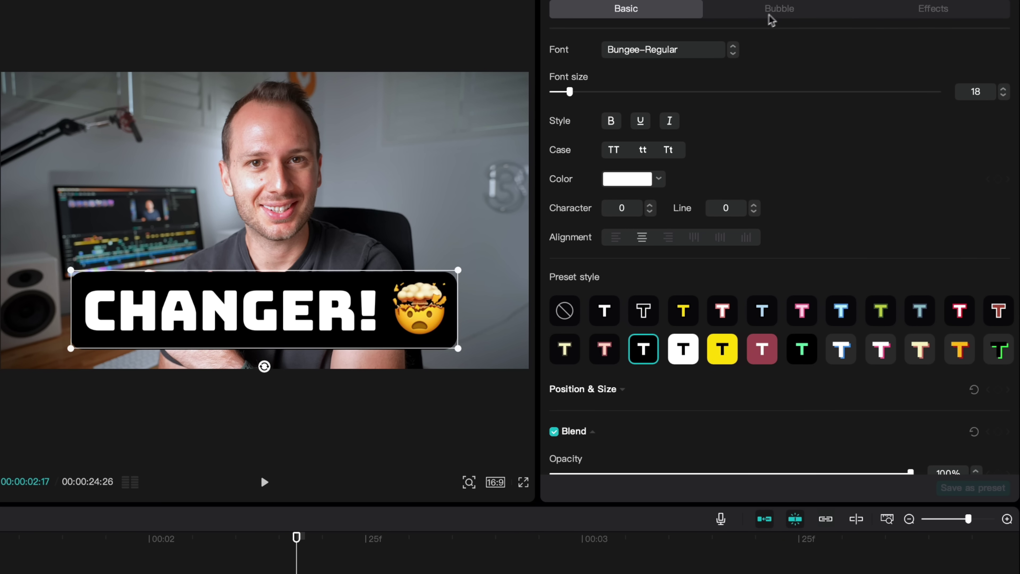
- Try several bubble styles on the CHANGER! title, including a white starburst, a black cloud and a neon speech bubble, and return to no bubble
left_click(779, 12)
scroll(761, 272, "down", 2)
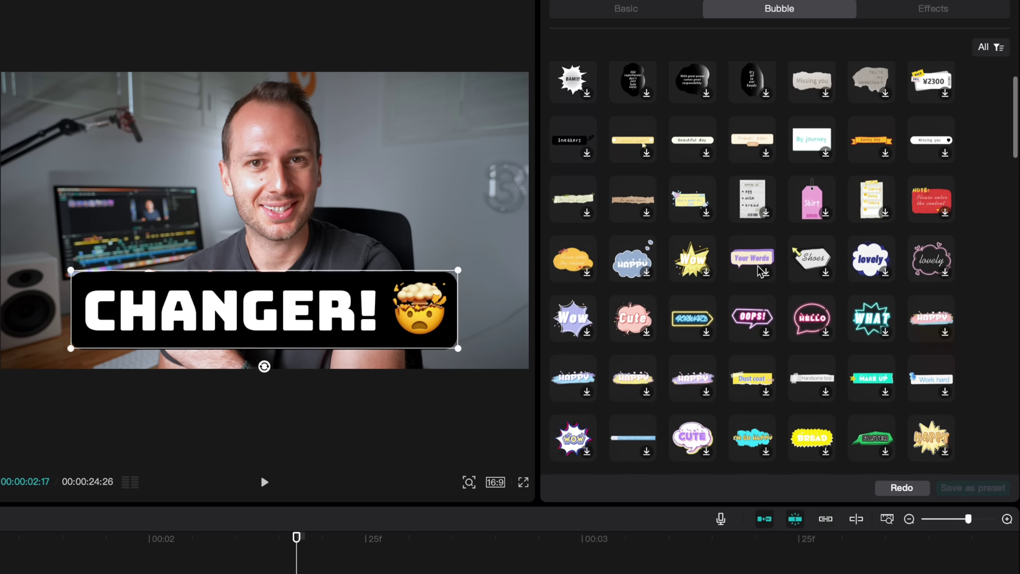
left_click(569, 85)
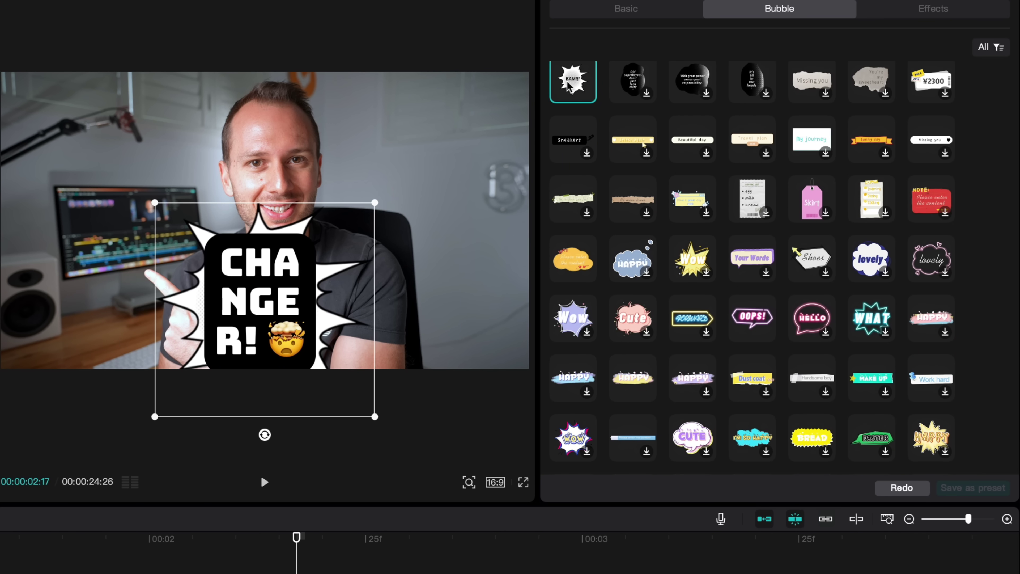
left_click(626, 85)
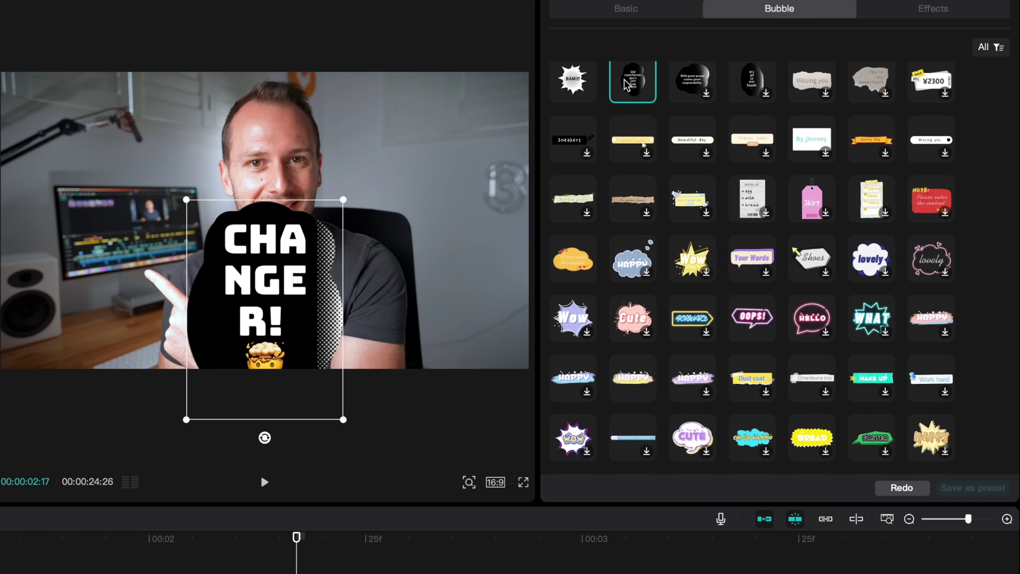
left_click(679, 78)
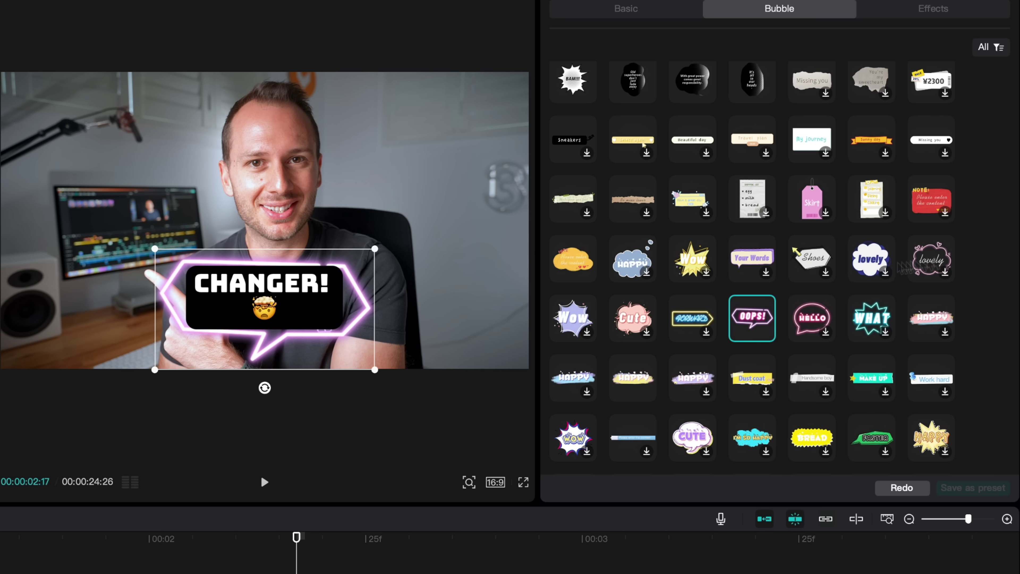
scroll(722, 277, "up", 1)
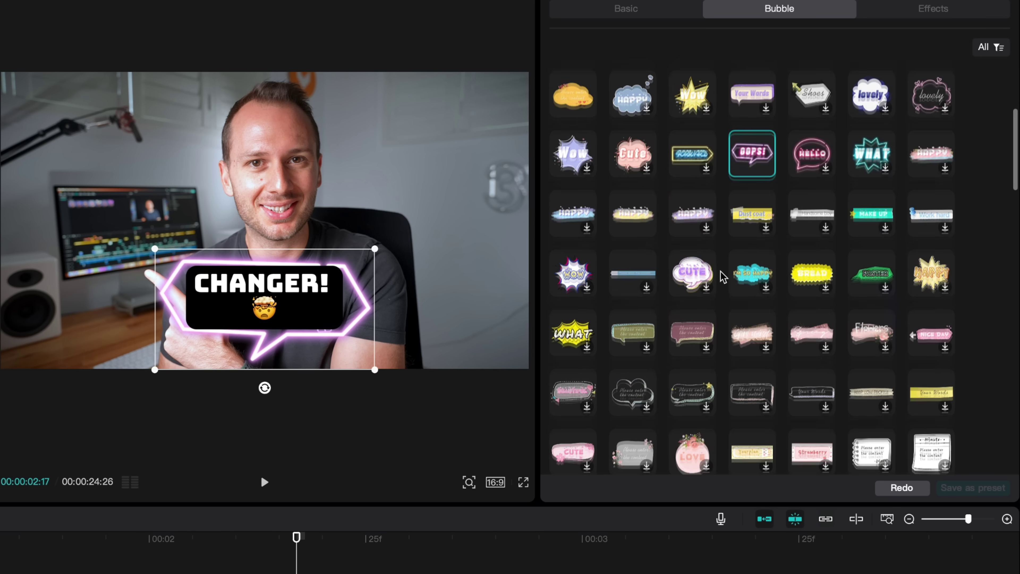
scroll(722, 277, "down", 10)
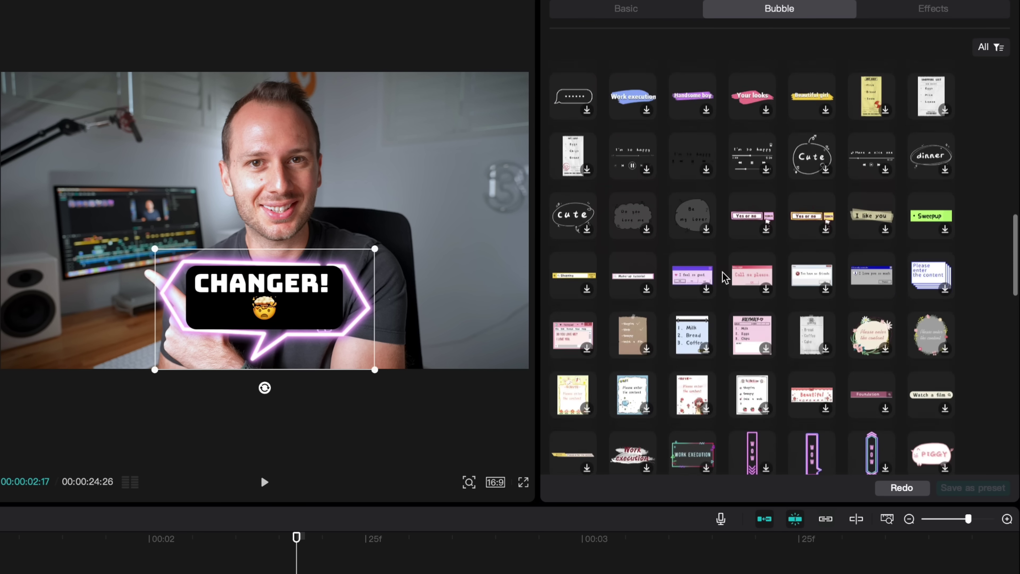
scroll(724, 278, "down", 2)
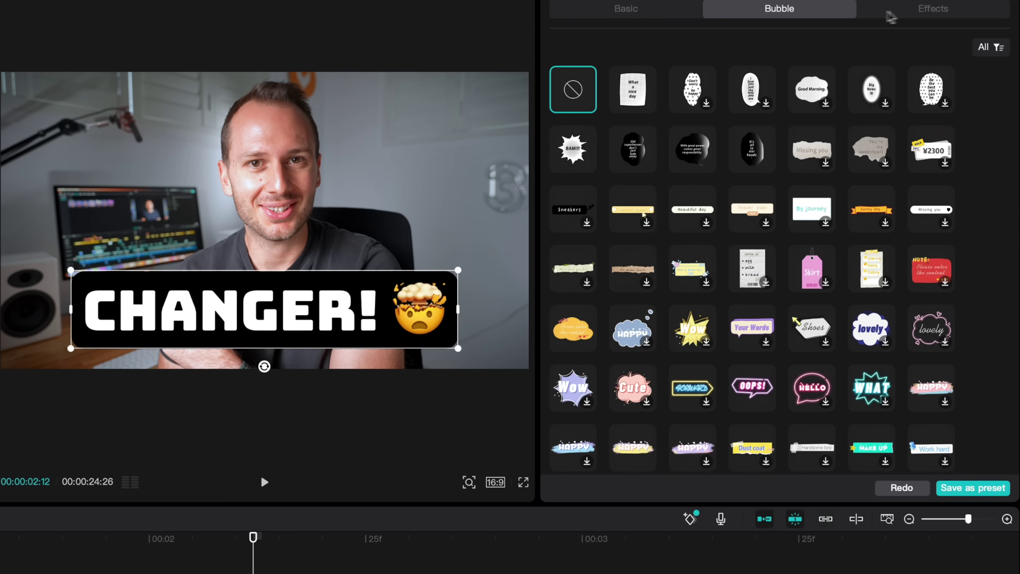
- Try several text effects on the CHANGER! title, including multicolor outline and green styles, and settle on a yellow gradient
left_click(920, 9)
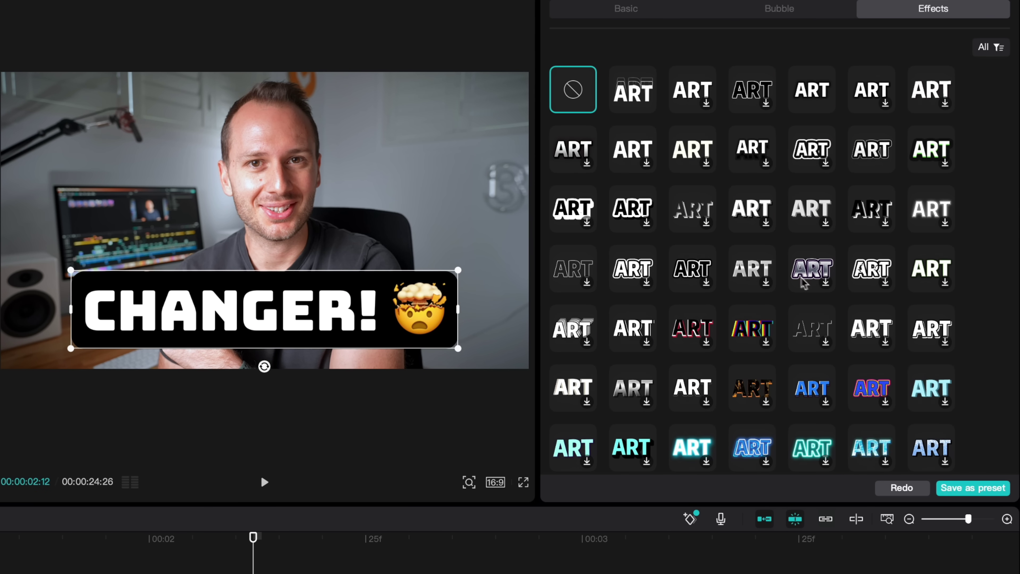
scroll(821, 268, "down", 2)
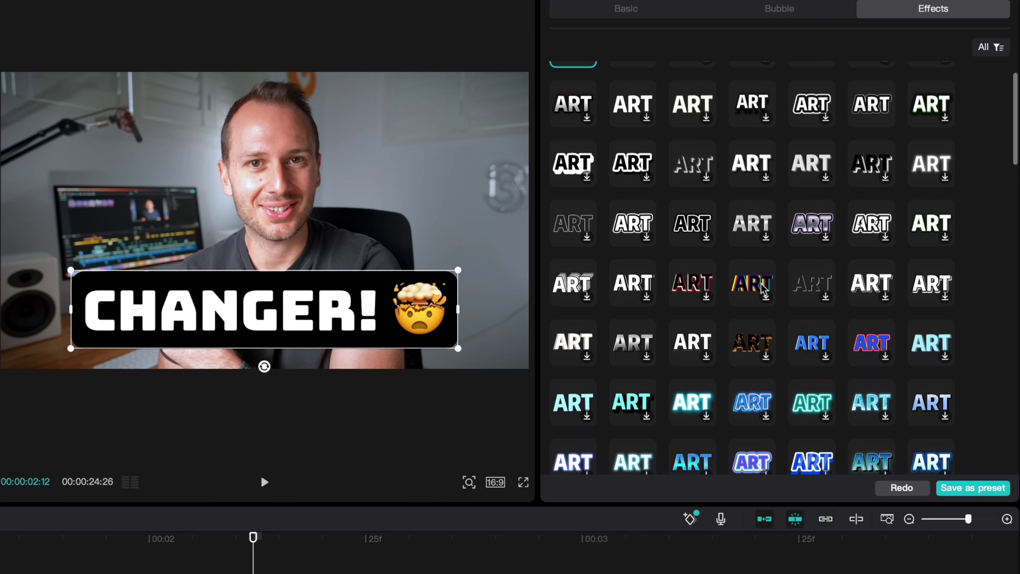
left_click(764, 289)
scroll(764, 289, "down", 5)
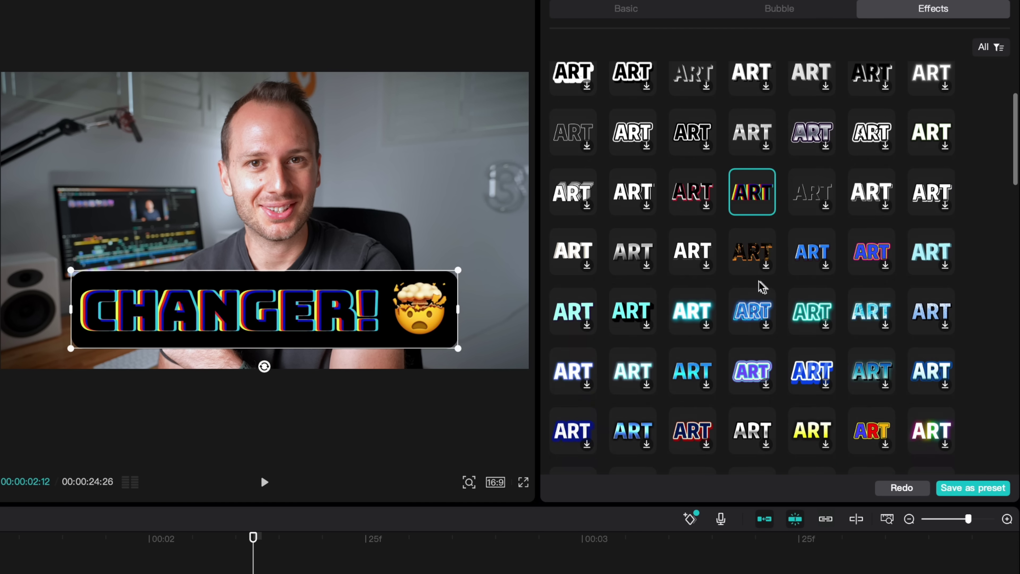
left_click(858, 315)
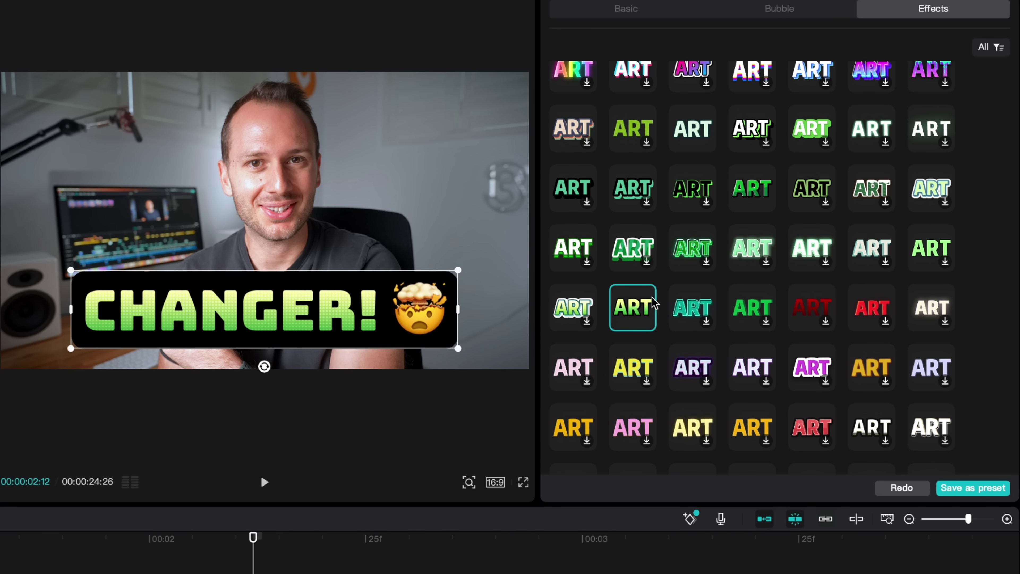
left_click(744, 313)
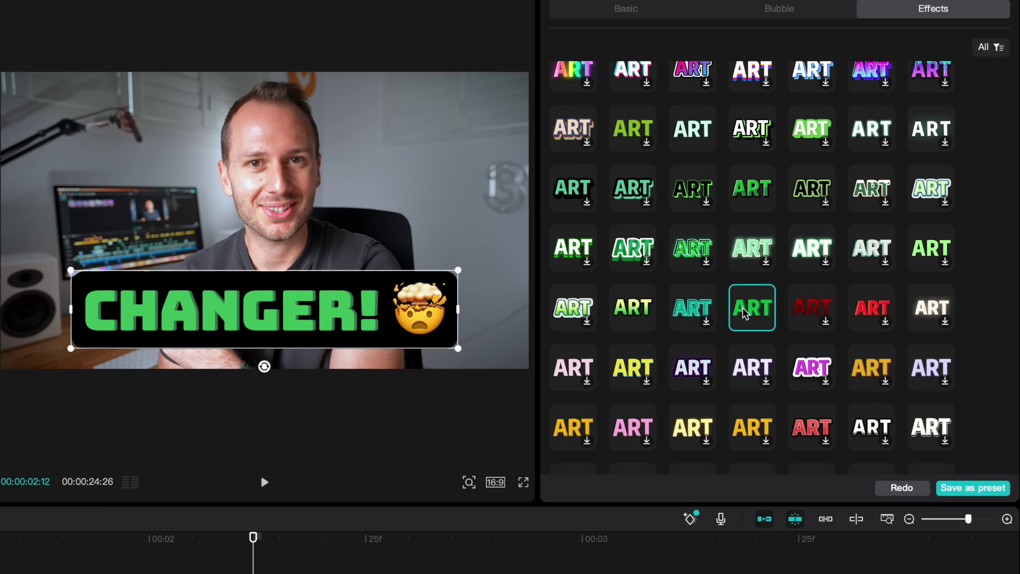
left_click(799, 312)
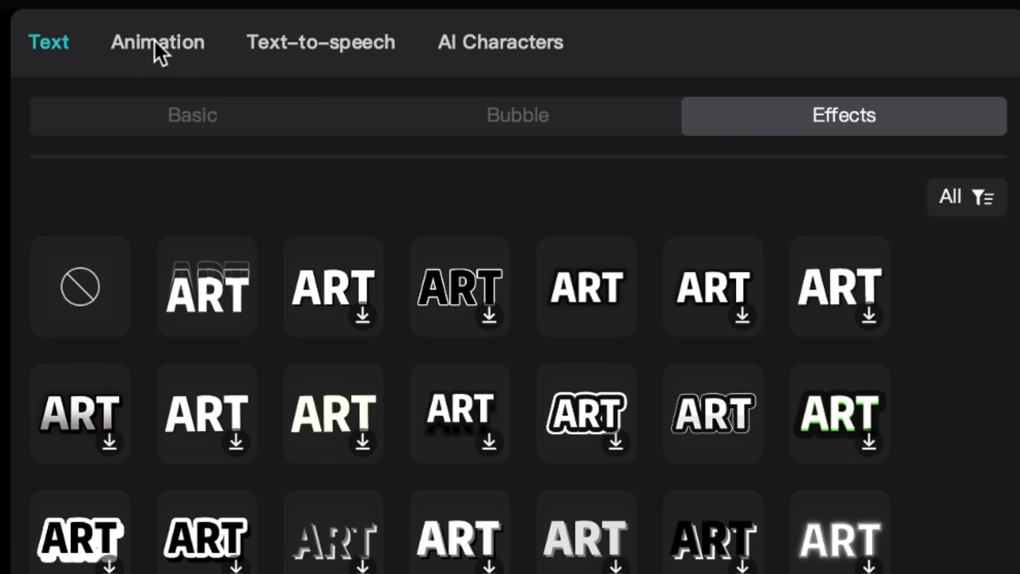
- Try the Wobble 2 and Wobble 3 loop animations on the title, return to none and open the AI Characters options
left_click(160, 52)
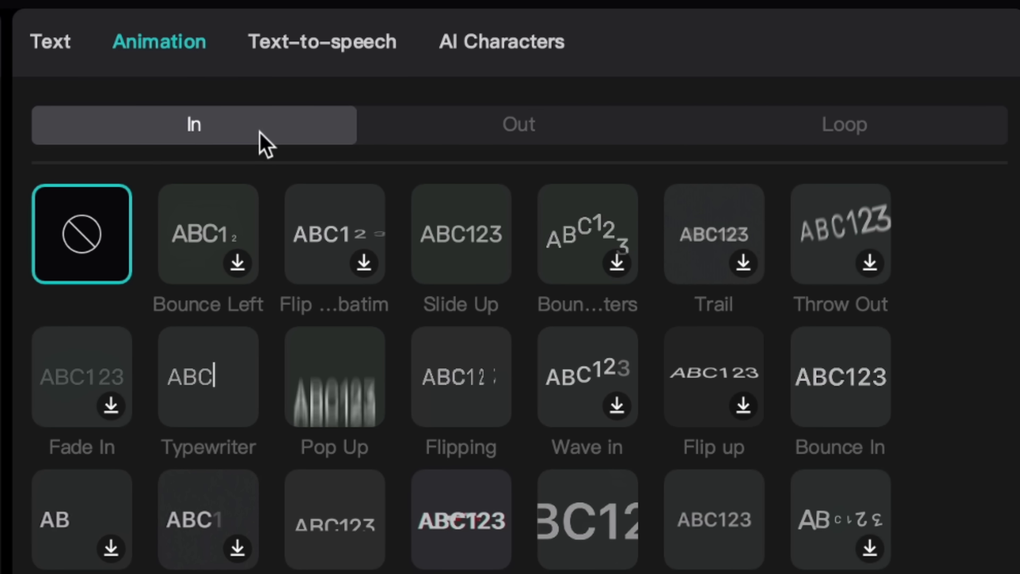
left_click(866, 133)
left_click(208, 378)
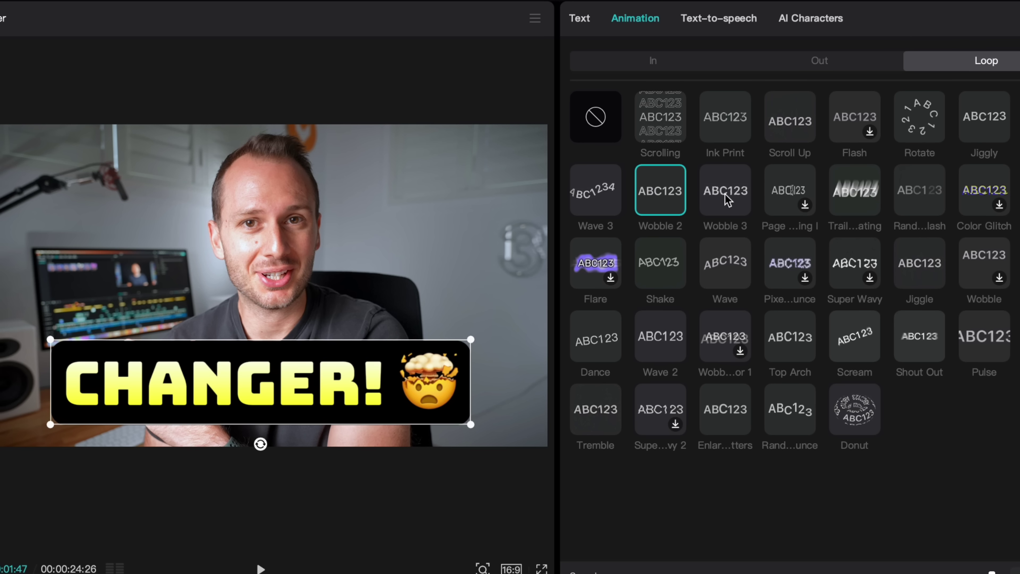
left_click(335, 384)
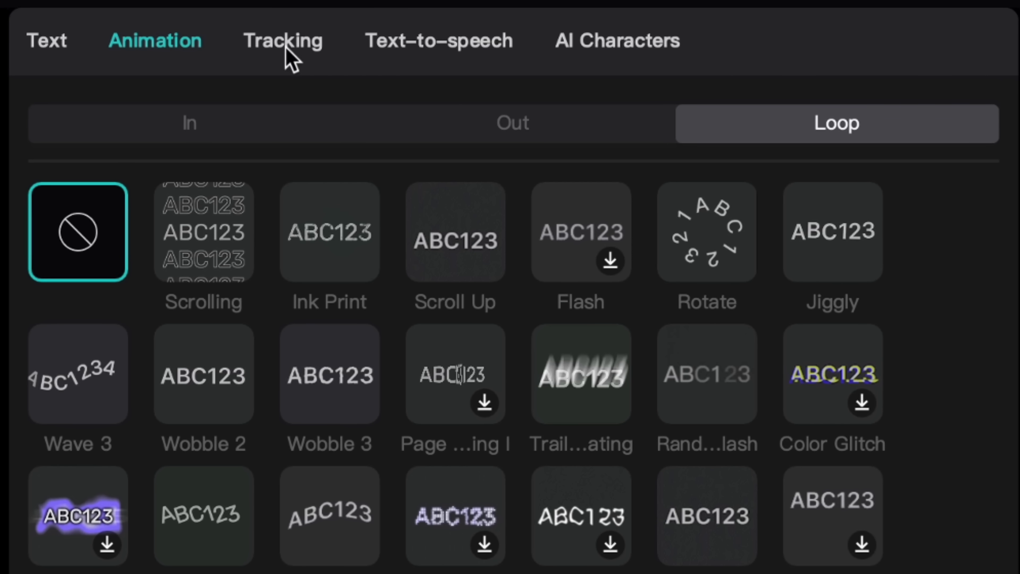
left_click(629, 43)
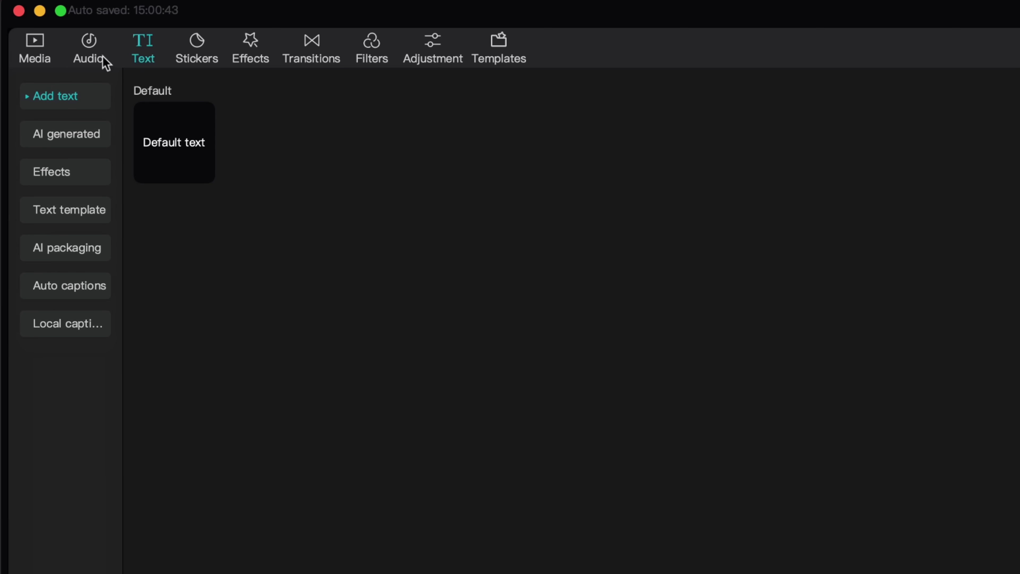
- Browse the music library and the trending sound effects for audio to use in the project
left_click(90, 50)
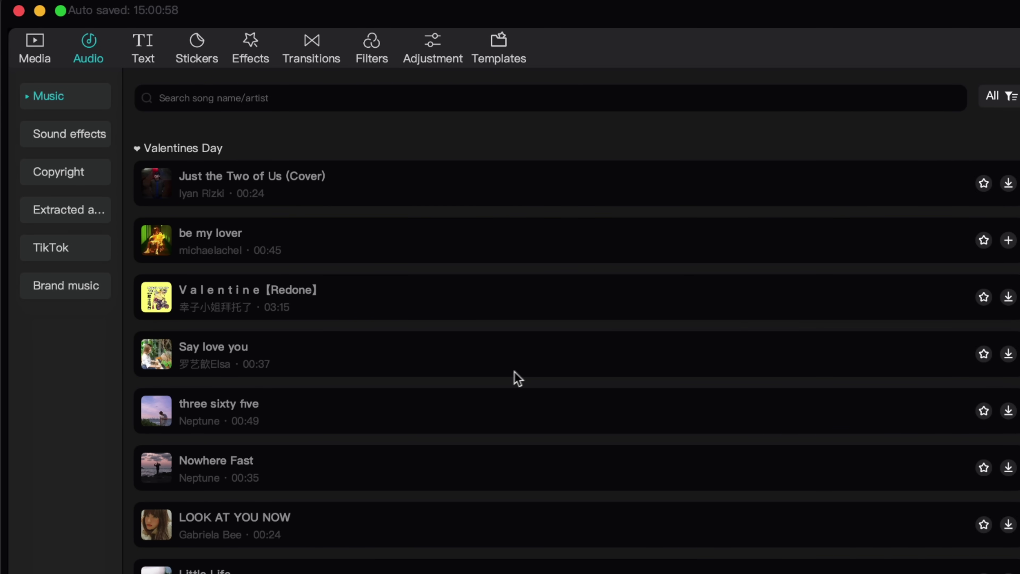
left_click(69, 134)
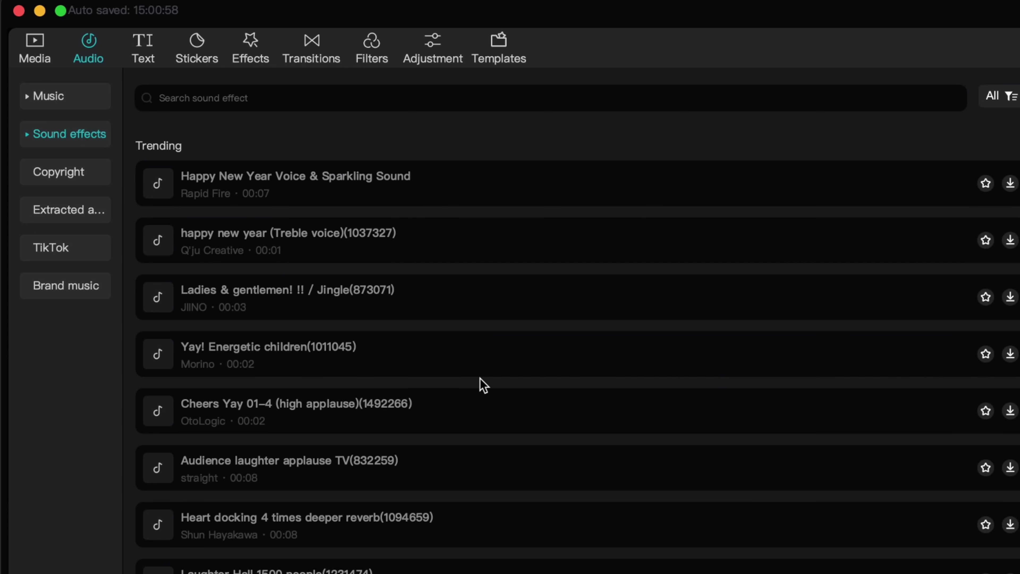
scroll(492, 462, "down", 20)
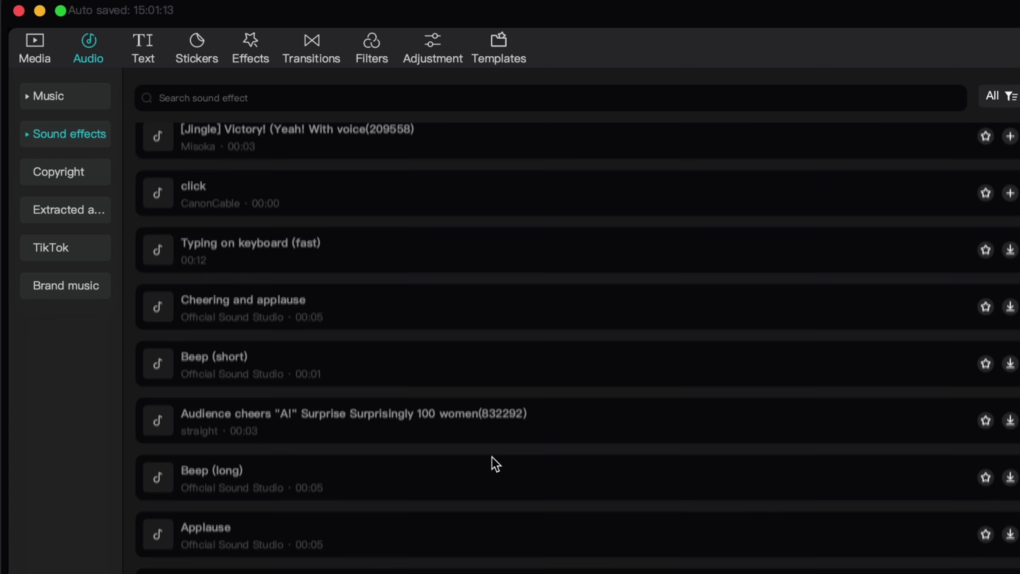
scroll(495, 464, "up", 20)
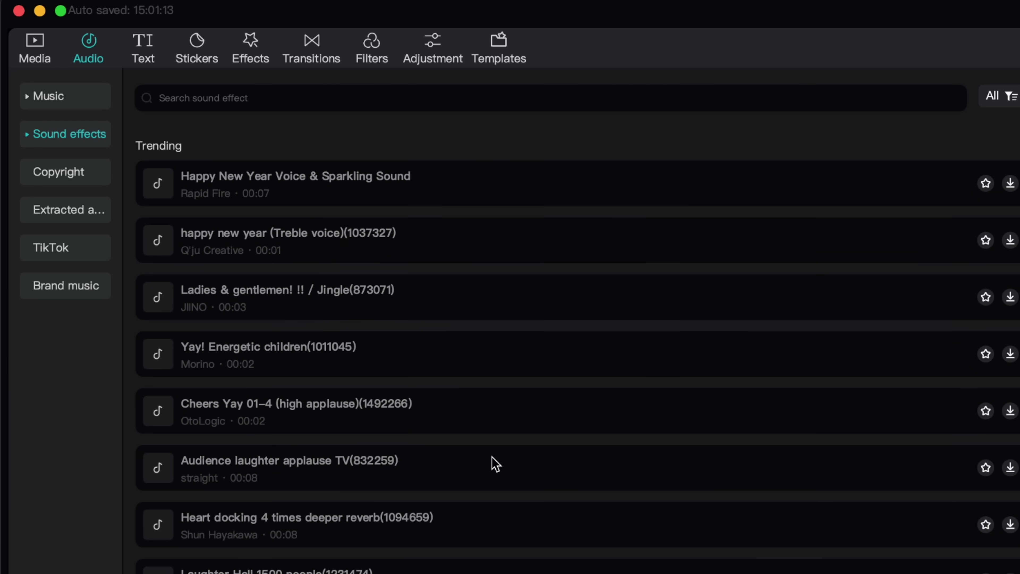
- Add the 404 Not Found sticker right after the CHANGER! title and give it the Bounce In animation
left_click(188, 48)
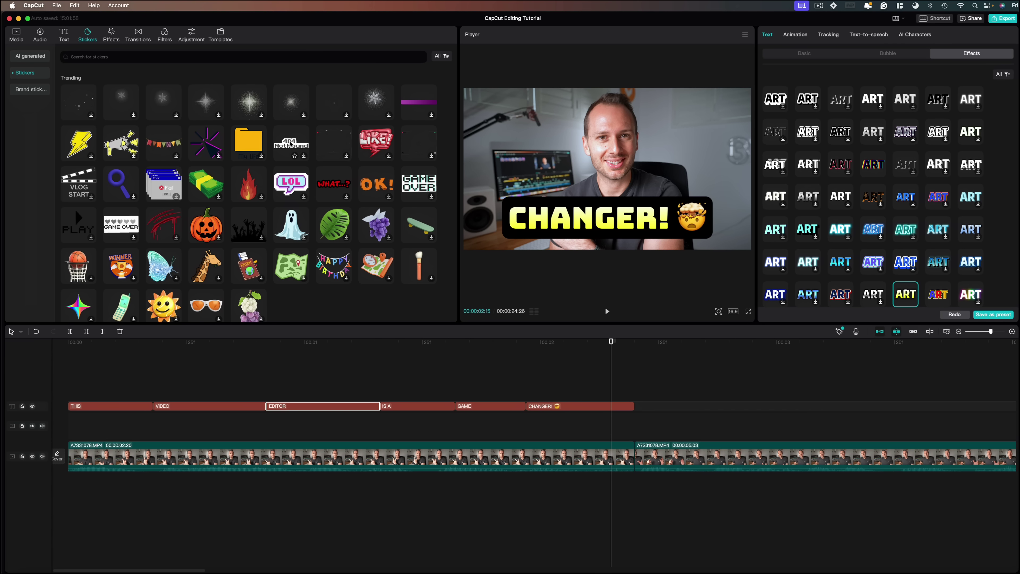
left_click_drag(291, 145, 639, 406)
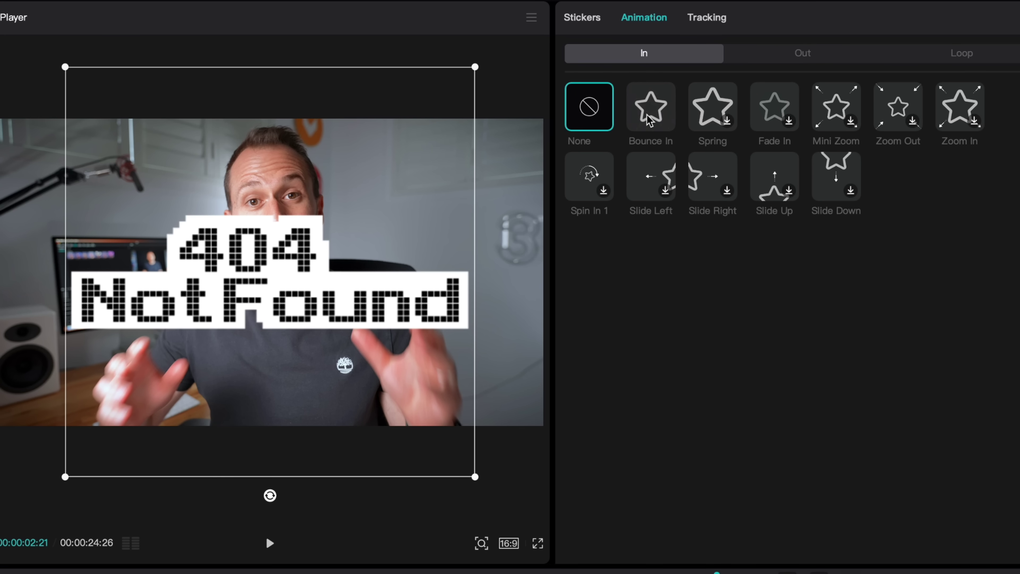
left_click(651, 110)
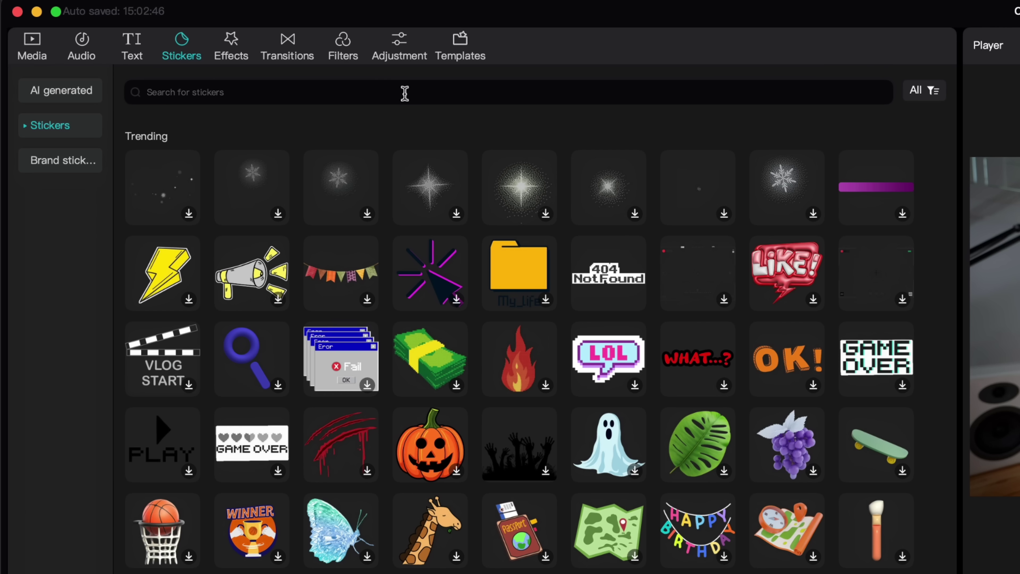
- Search the sticker library for "cross" and look through the matching stickers
type("cross")
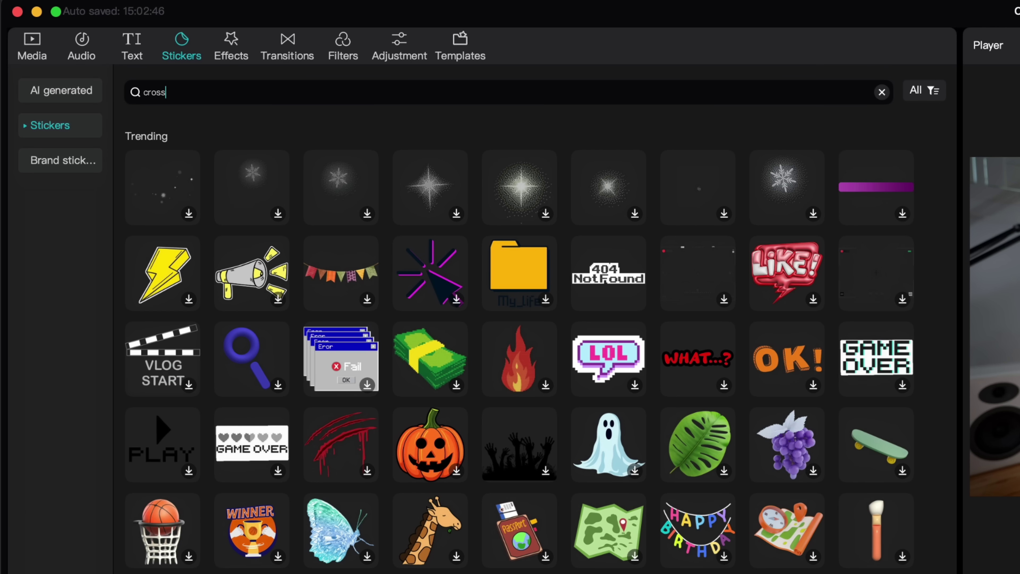
key("Return")
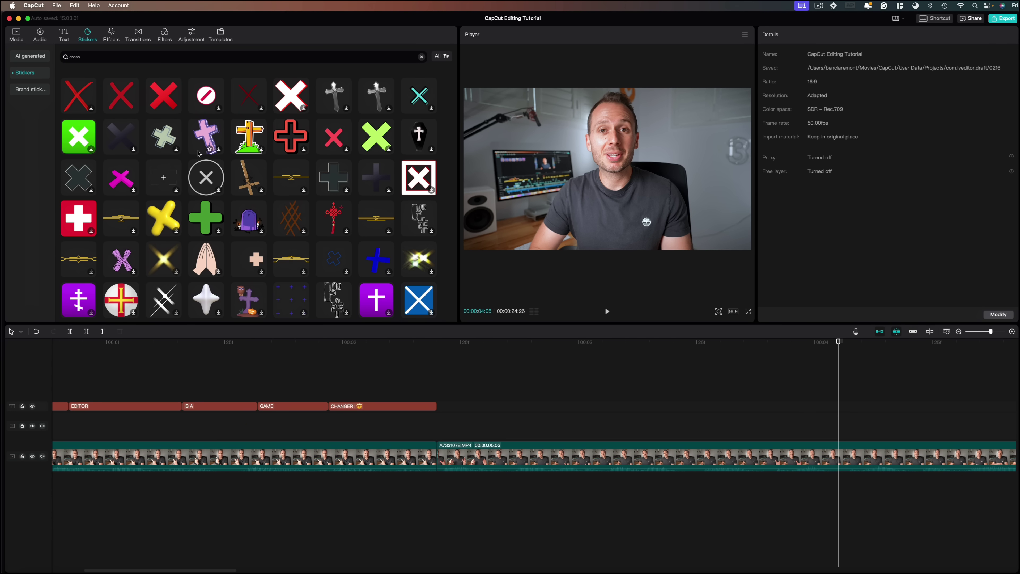
scroll(199, 153, "down", 5)
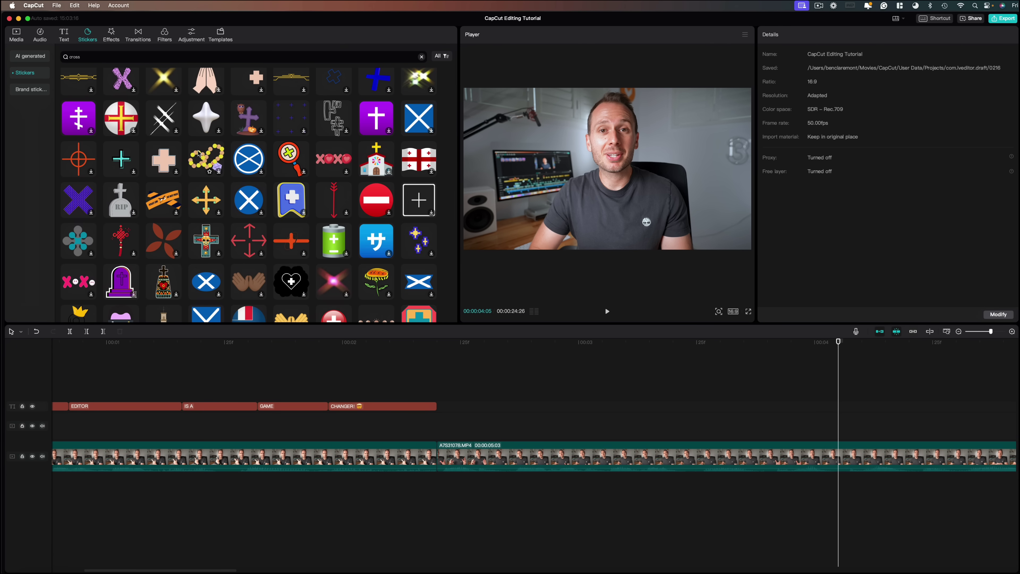
scroll(198, 153, "up", 5)
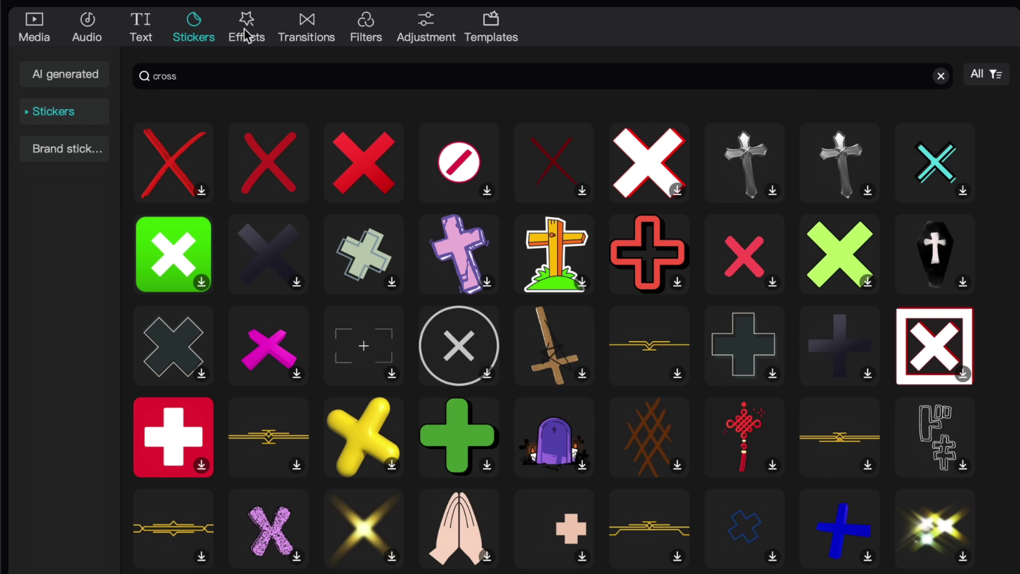
- Preview trending video effects such as Gummy Hearts on the footage
left_click(244, 28)
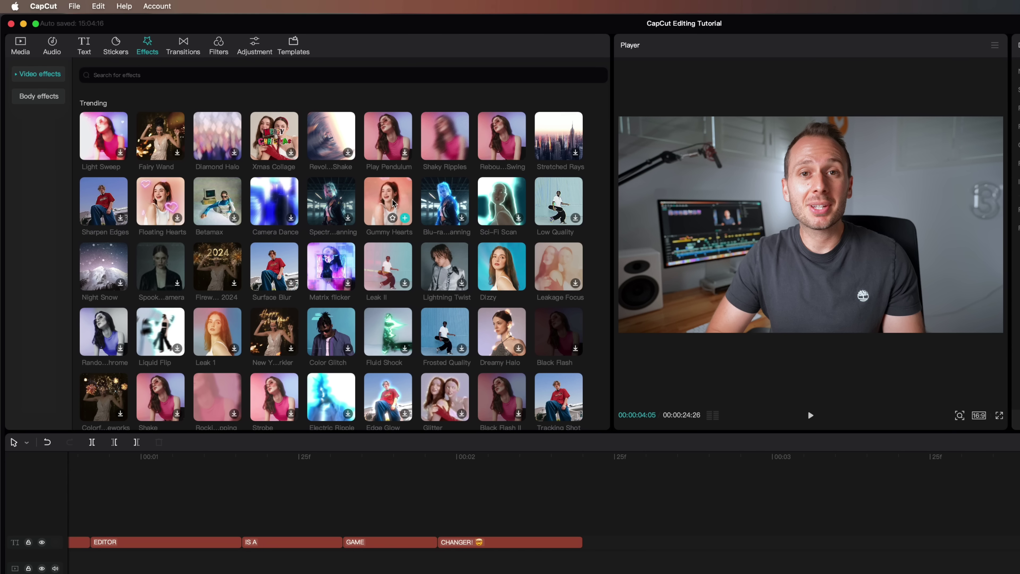
left_click(661, 290)
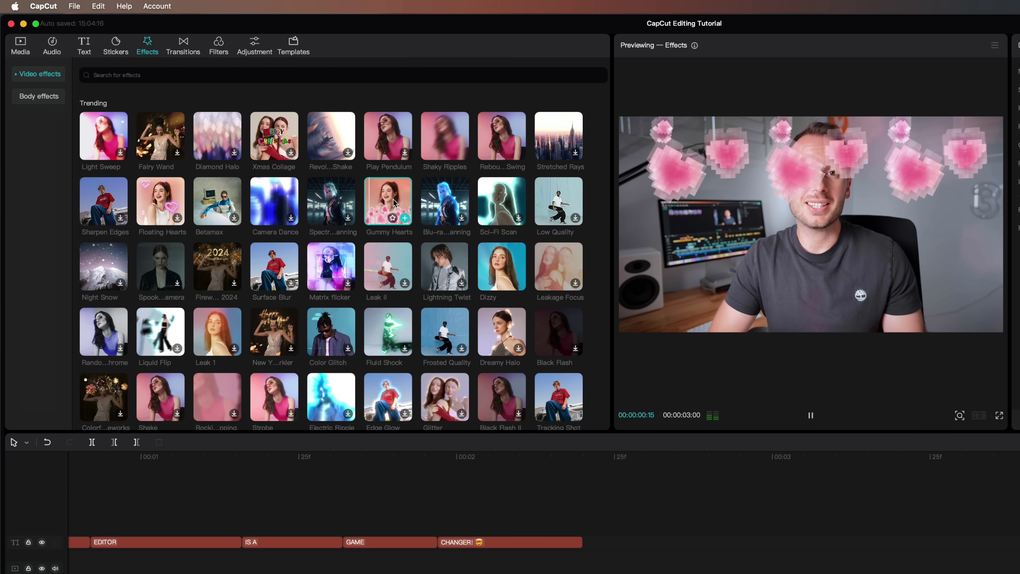
left_click(807, 408)
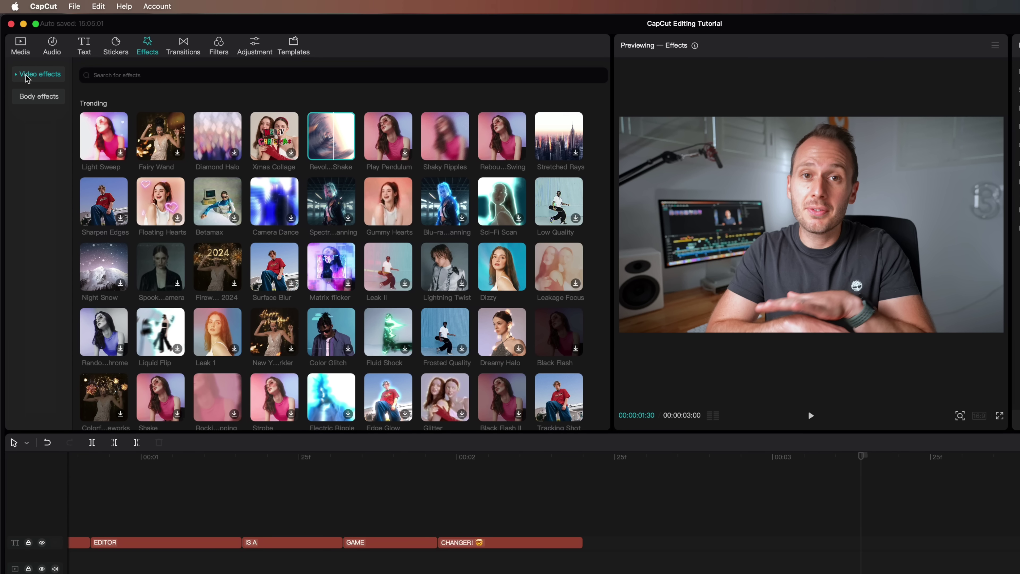
- Preview the Old Di... Video effect from the TV category and add it to the second A7S31078.MP4 clip
left_click(17, 77)
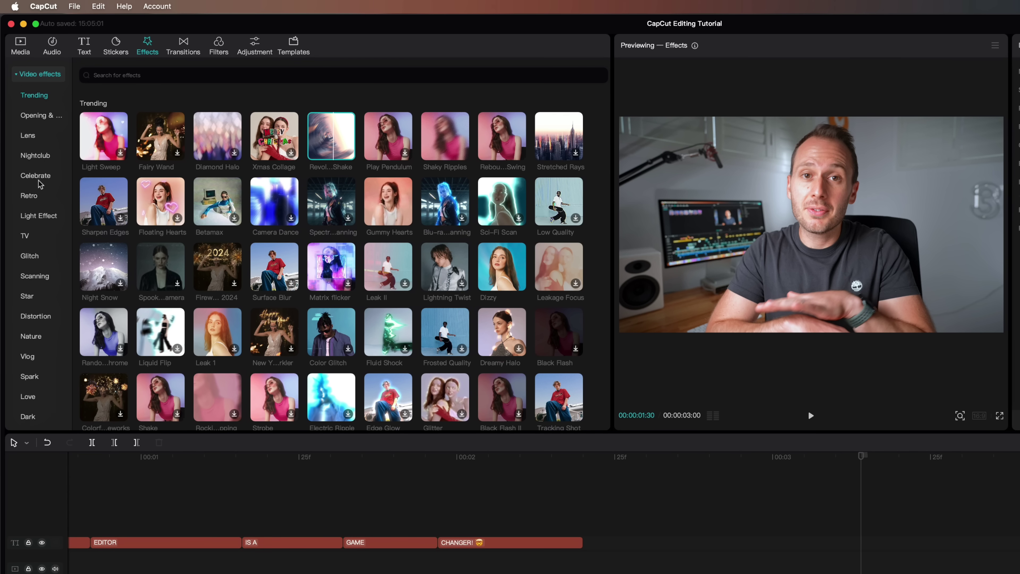
left_click(27, 236)
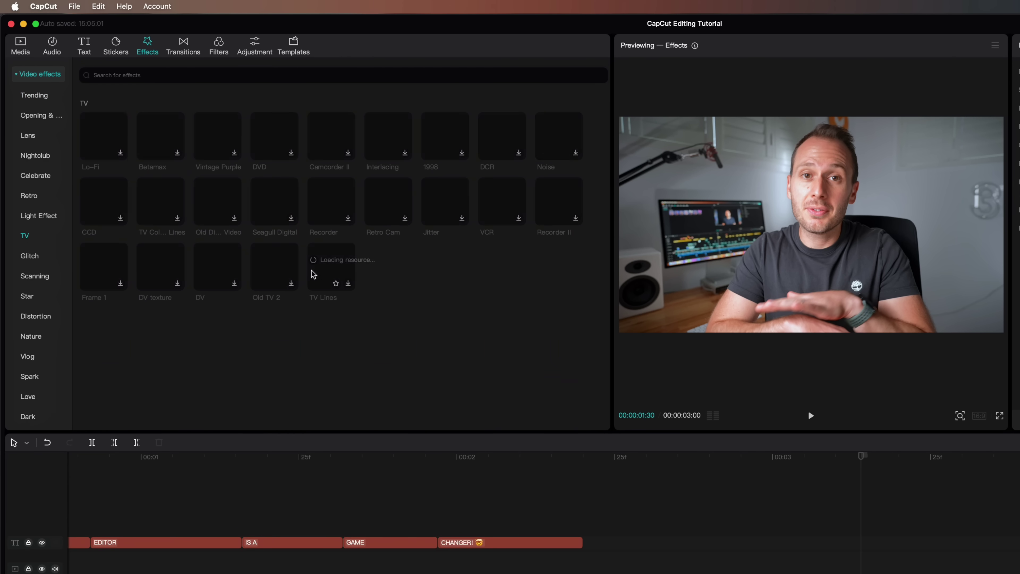
left_click(219, 198)
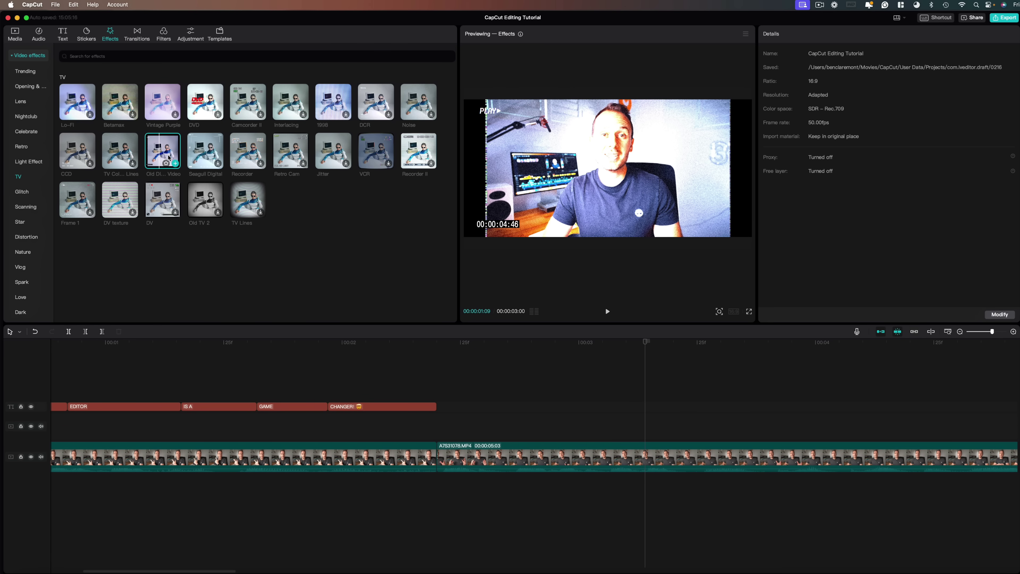
left_click_drag(168, 157, 542, 454)
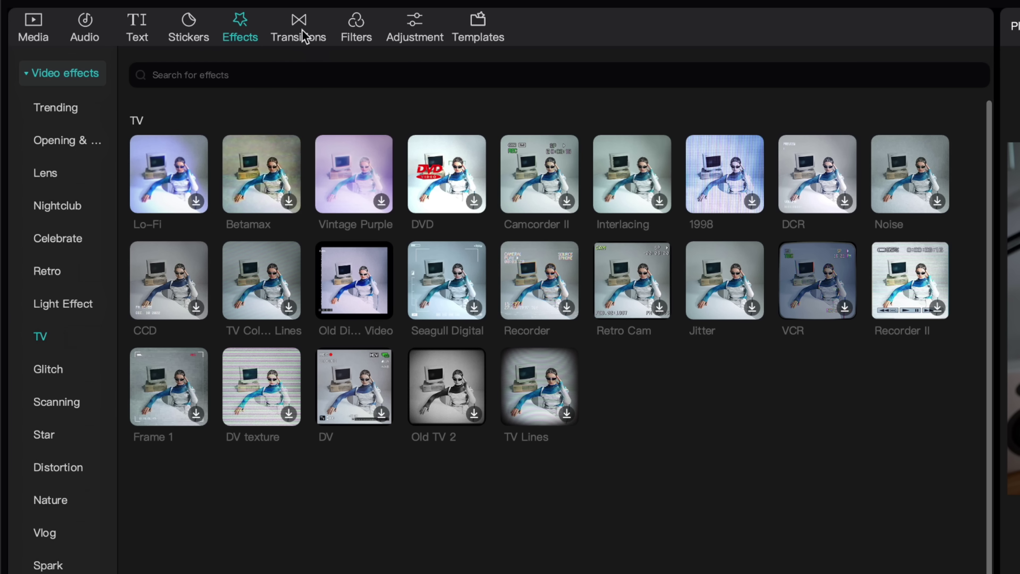
- Apply the Pull in transition at the cut between the first two clips and look through the other transition categories
left_click(305, 36)
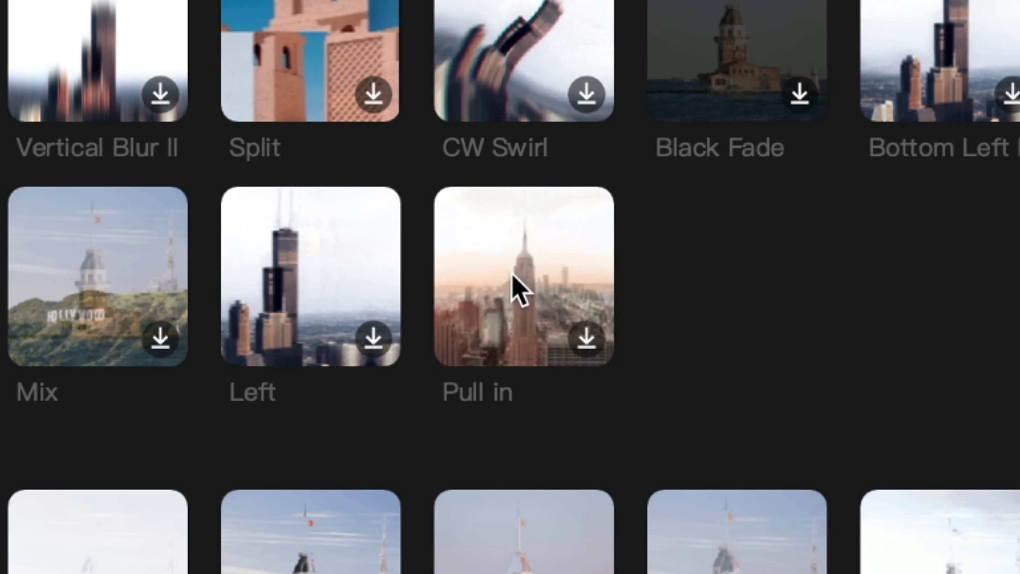
left_click_drag(512, 272, 434, 462)
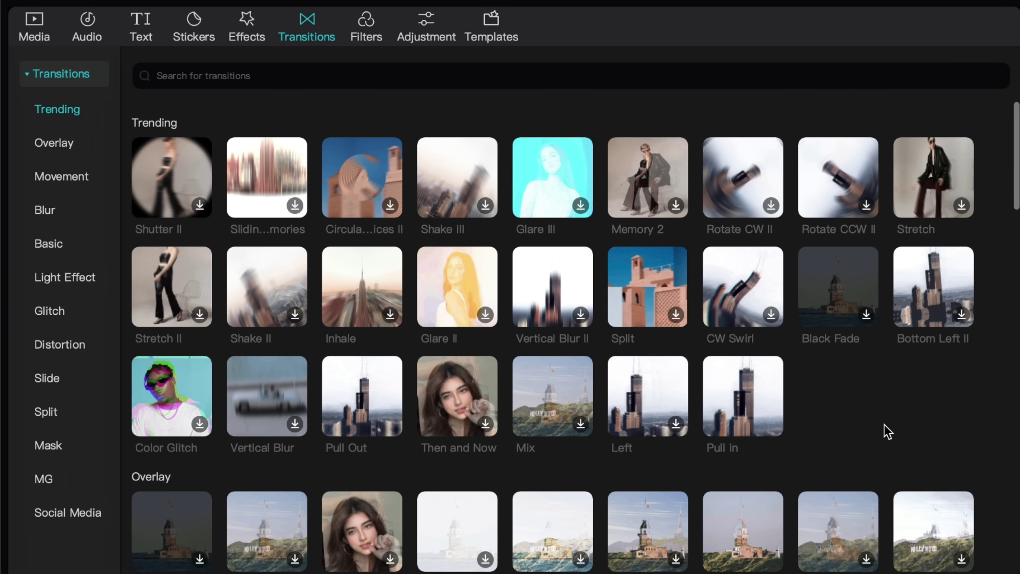
scroll(887, 431, "down", 8)
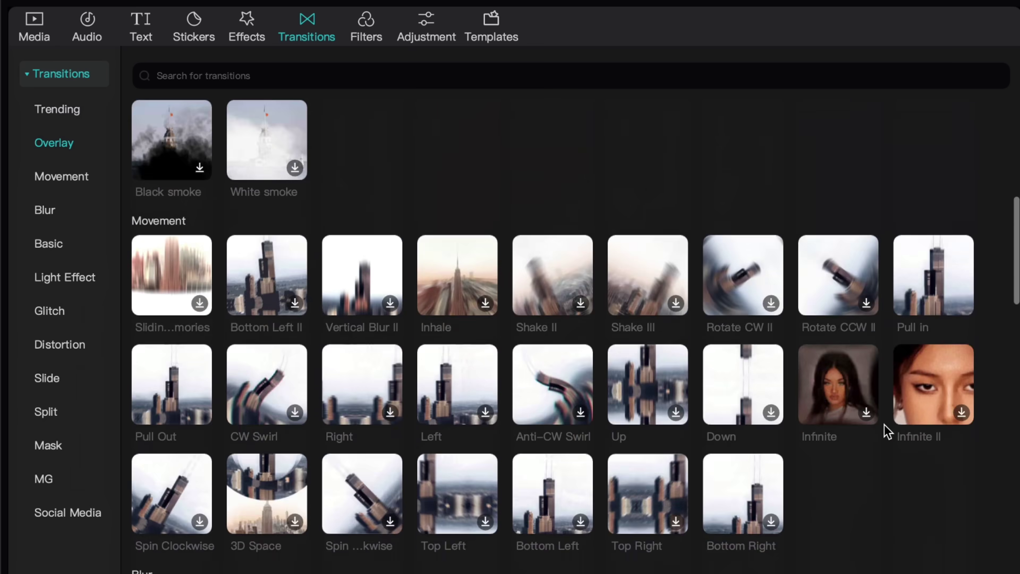
scroll(887, 431, "down", 10)
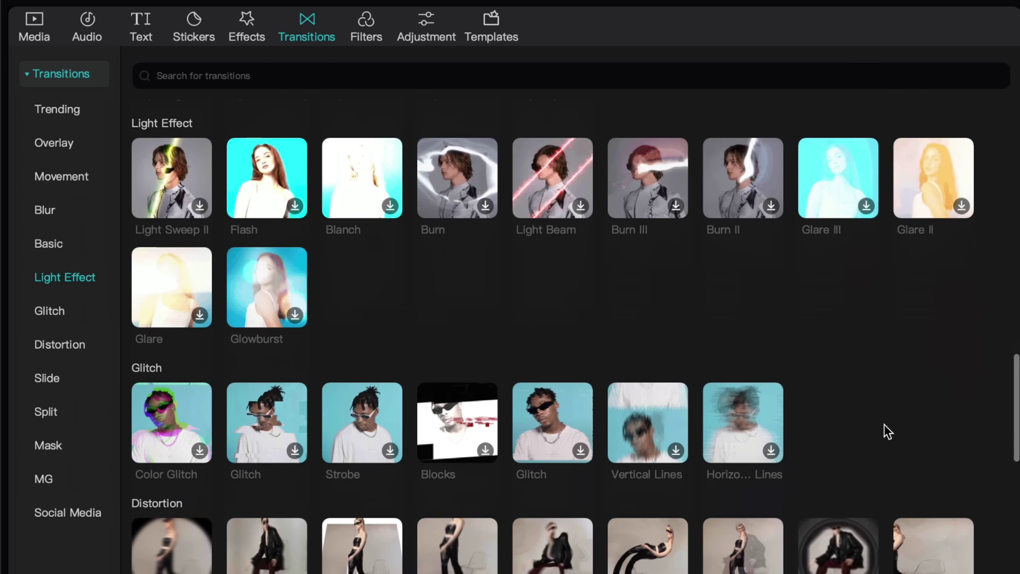
scroll(888, 431, "down", 2)
scroll(885, 429, "down", 1)
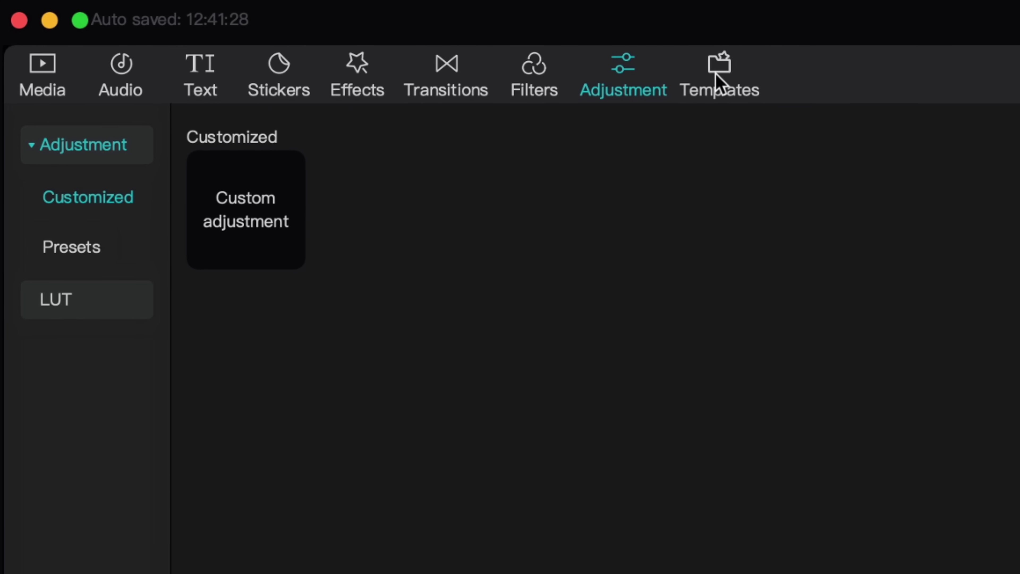
- Look through the For You video templates
left_click(723, 77)
scroll(982, 245, "down", 5)
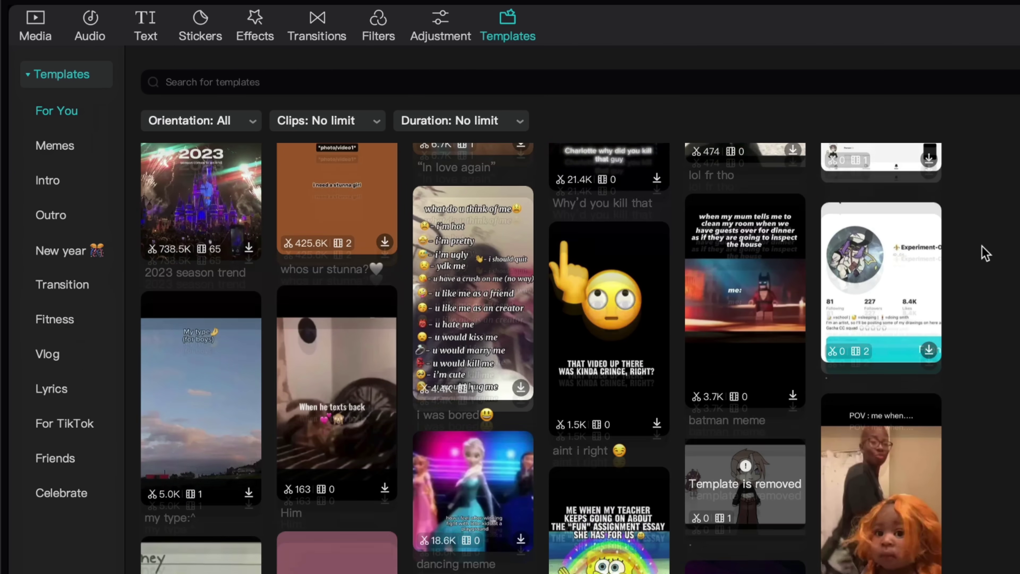
scroll(987, 253, "down", 5)
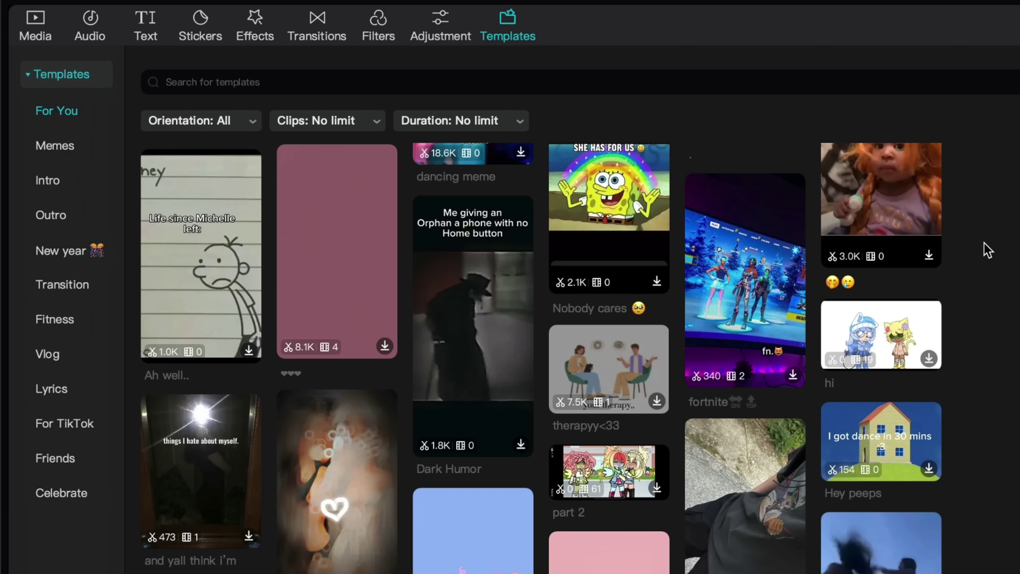
scroll(984, 242, "down", 10)
scroll(983, 242, "up", 3)
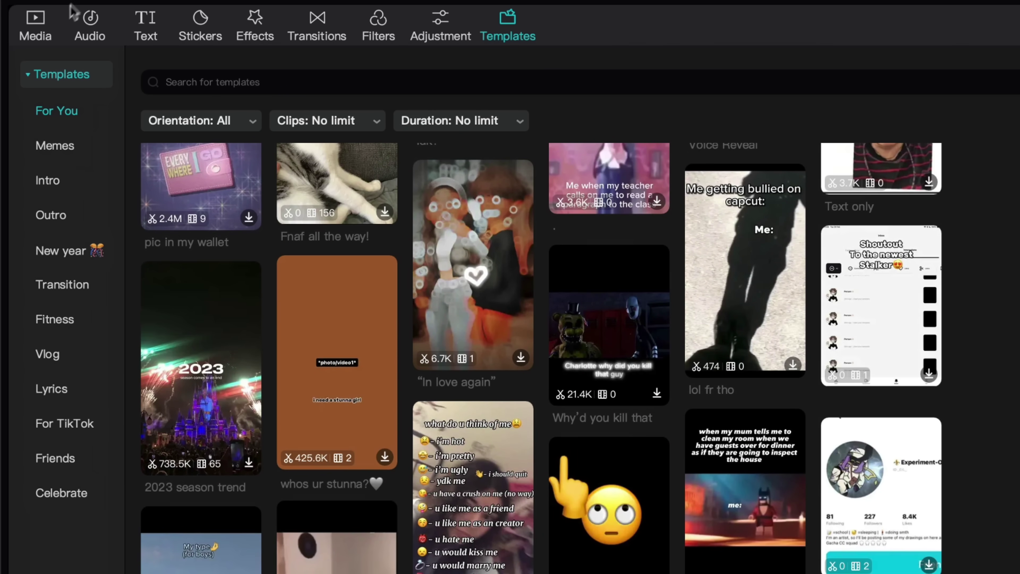
- Look through the stock videos and photos in the media library, down to the Life category
left_click(39, 24)
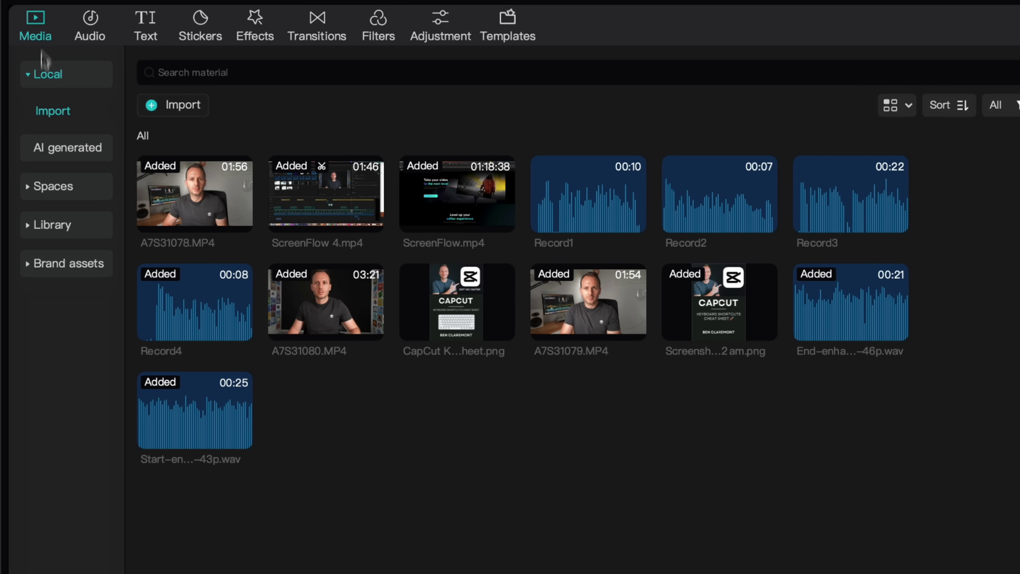
left_click(44, 226)
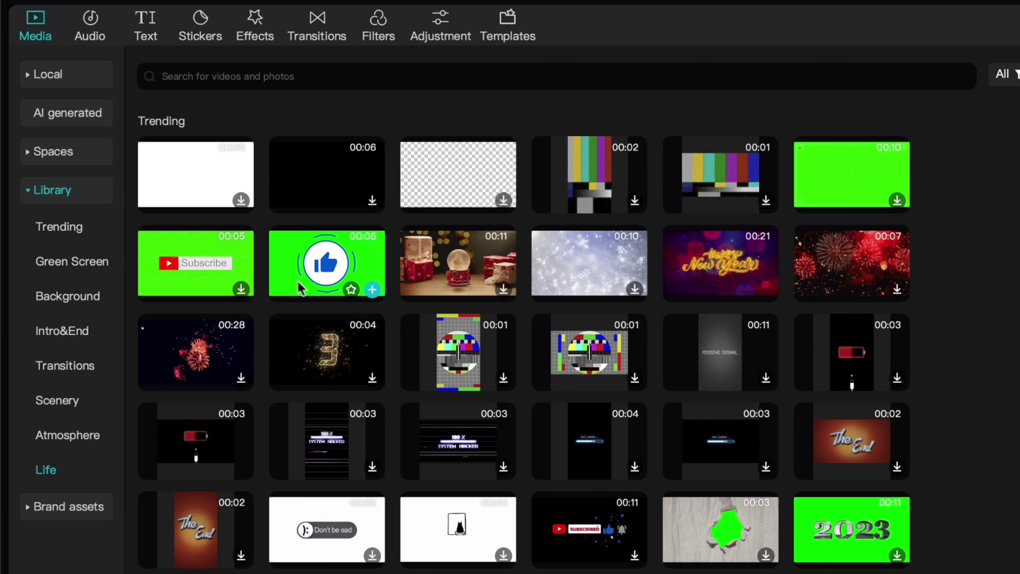
scroll(305, 289, "down", 3)
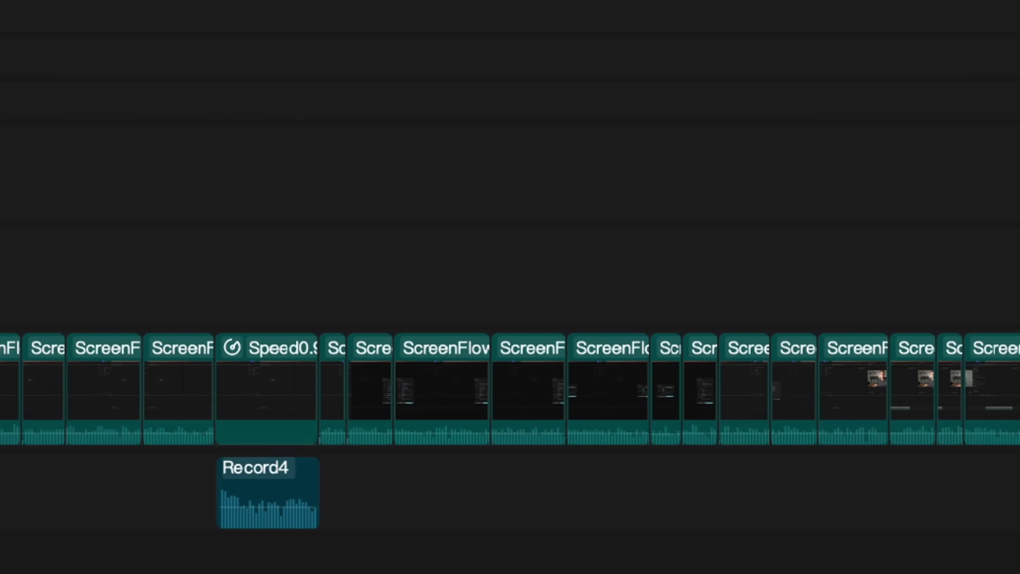
left_click_drag(386, 136, 389, 281)
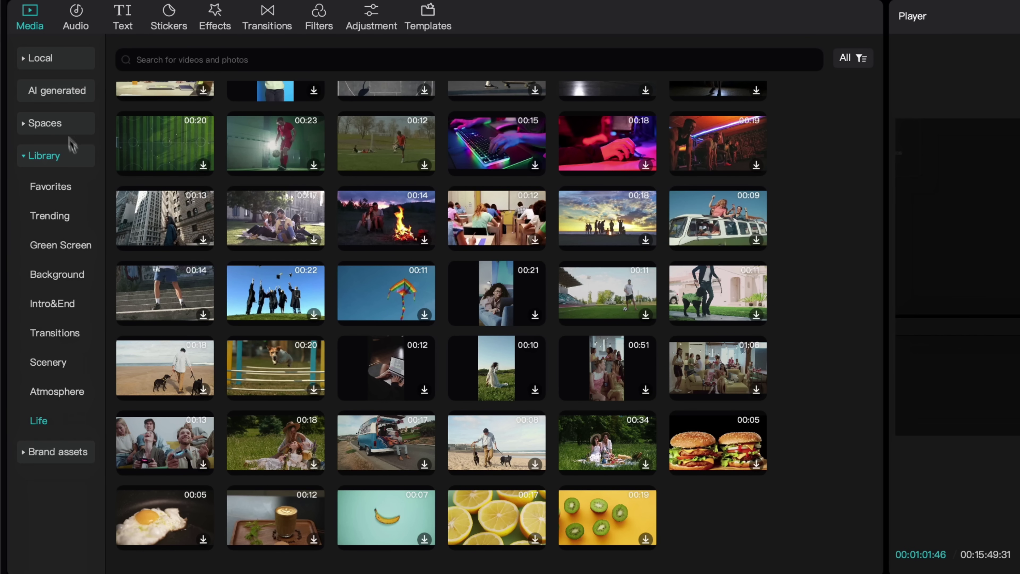
- Generate AI images from the prompt "neon cyberpunk cityscape"
left_click(49, 92)
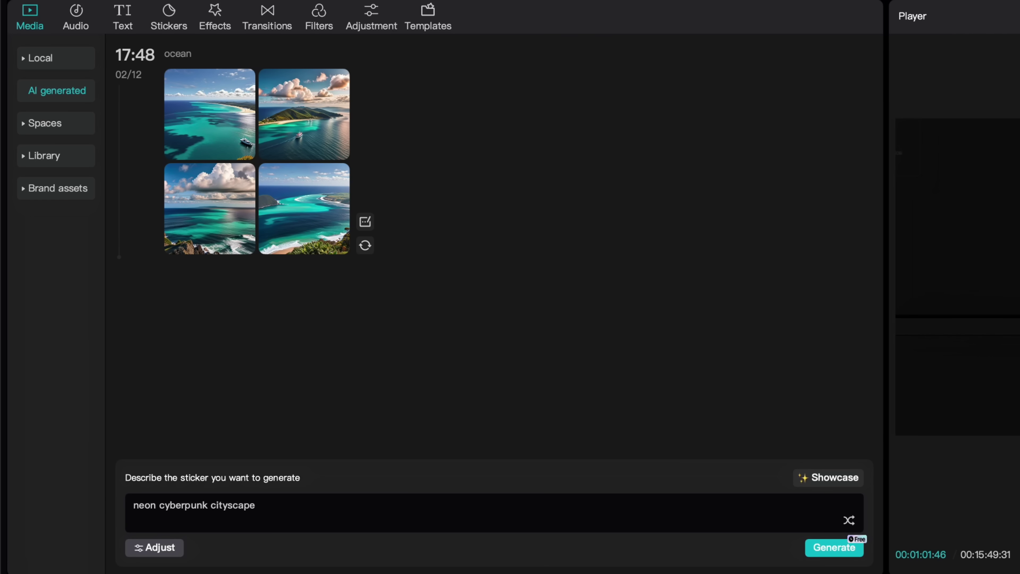
left_click(831, 557)
mouse_move(329, 313)
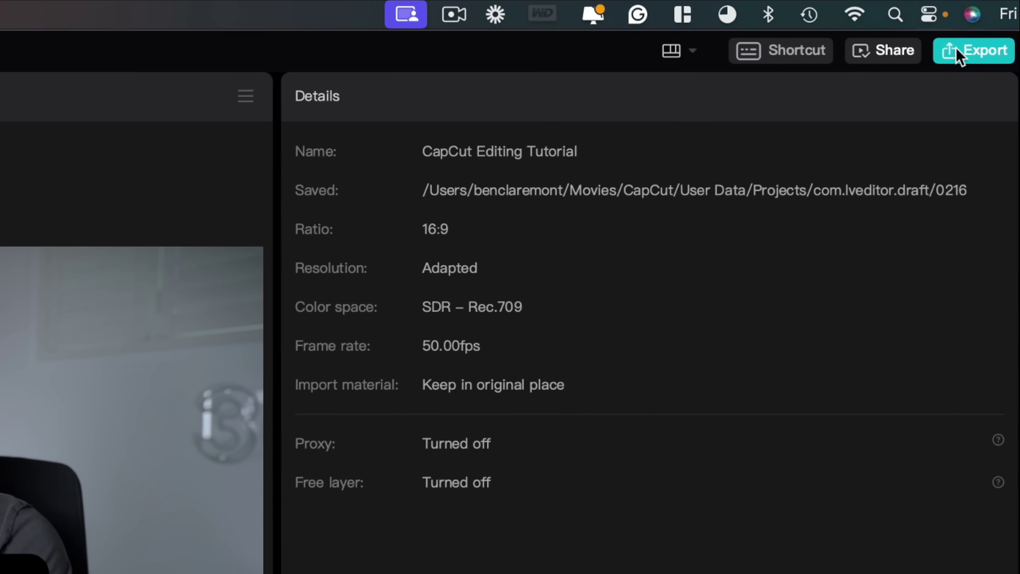
- Open the export settings for the project and choose a frame rate of 50fps
left_click(950, 64)
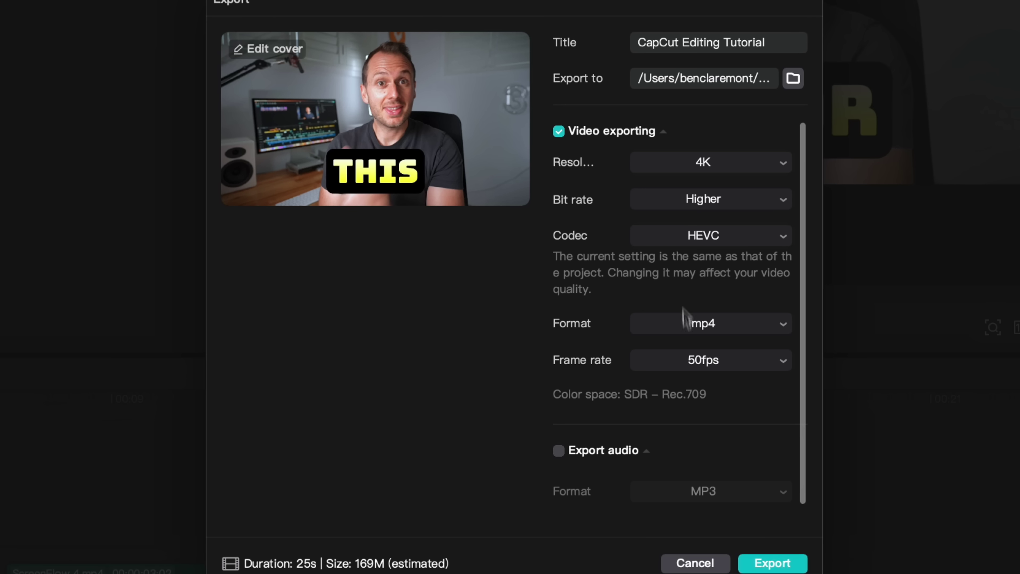
left_click(702, 366)
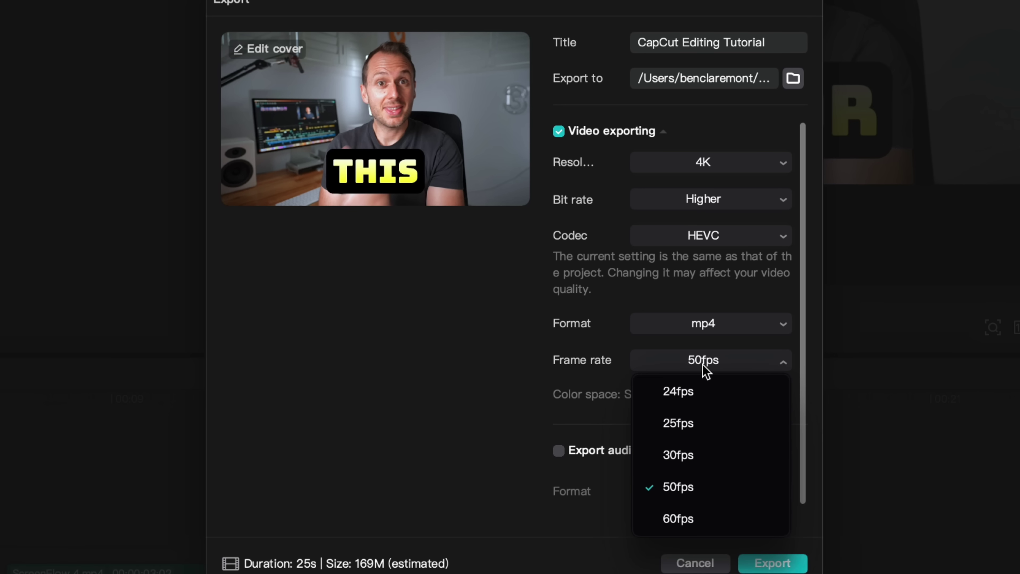
left_click(733, 487)
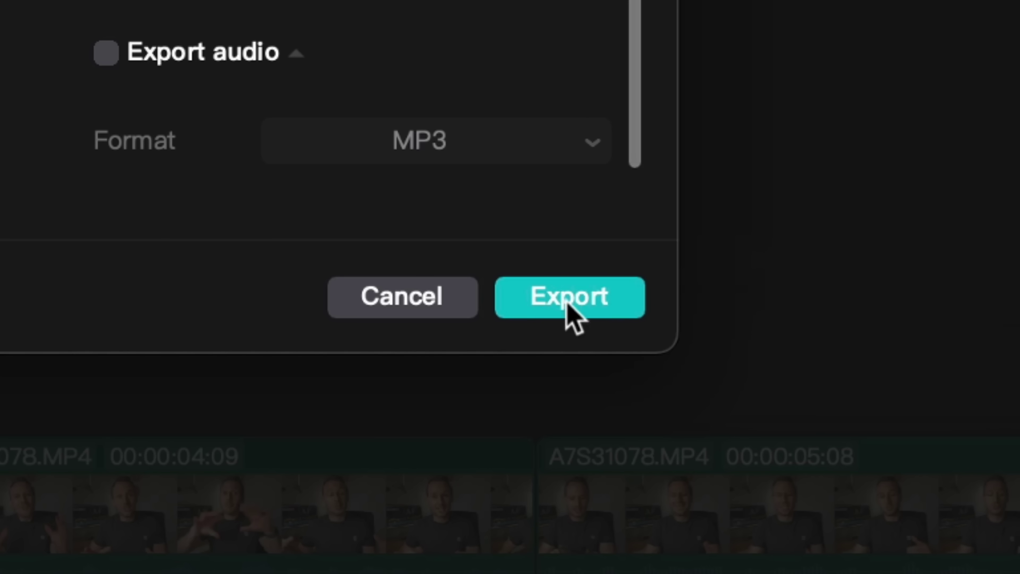